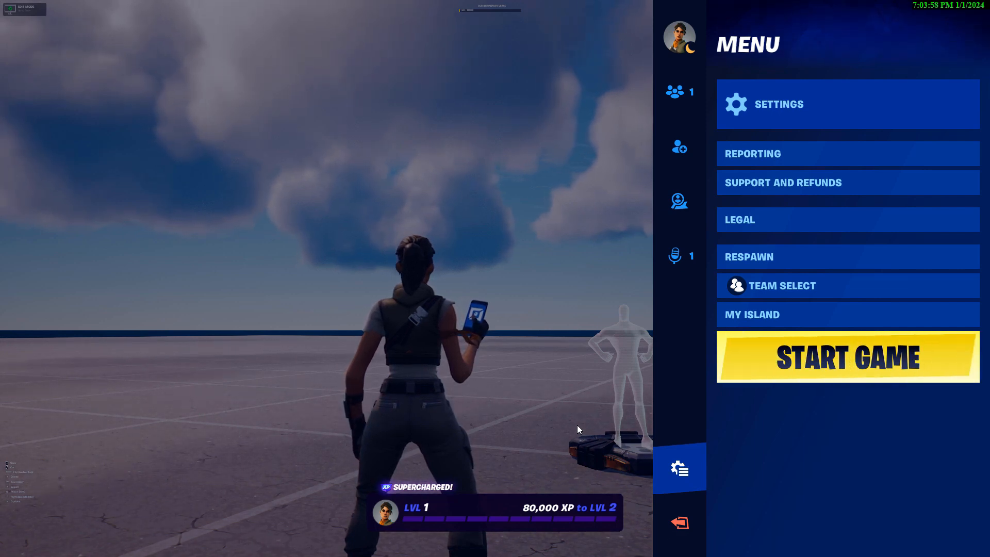
Start the game and walk around the island to examine the floating beam from several positions
left_click(847, 366)
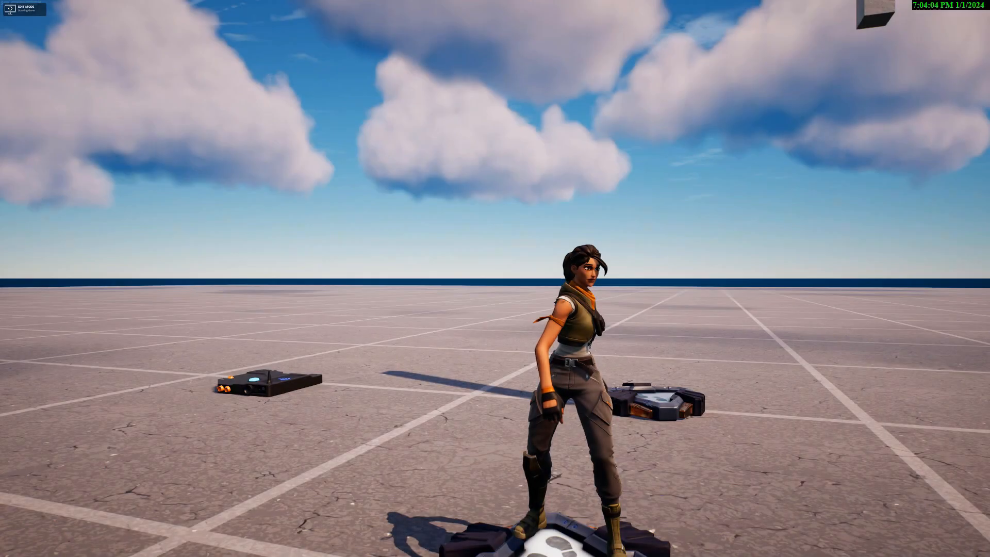
key("w")
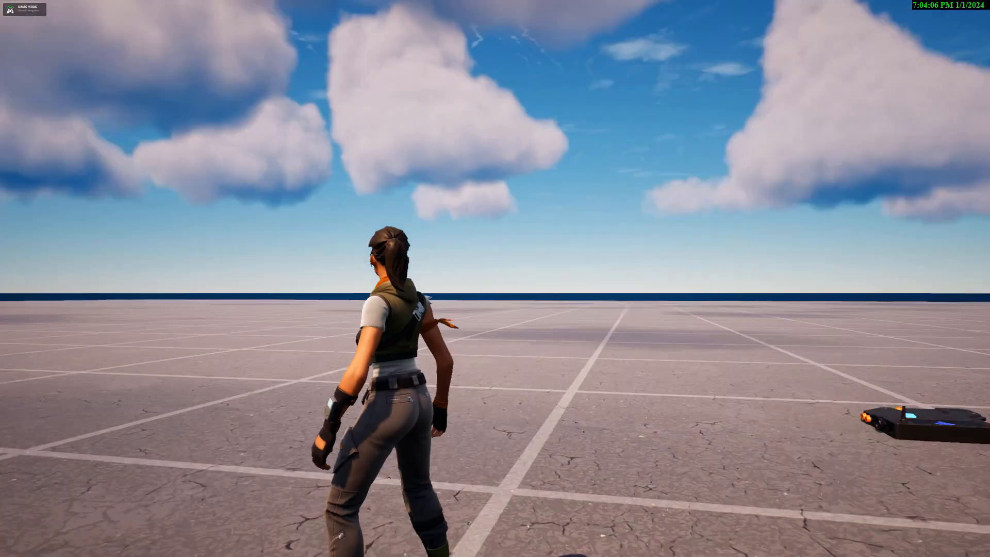
key("w")
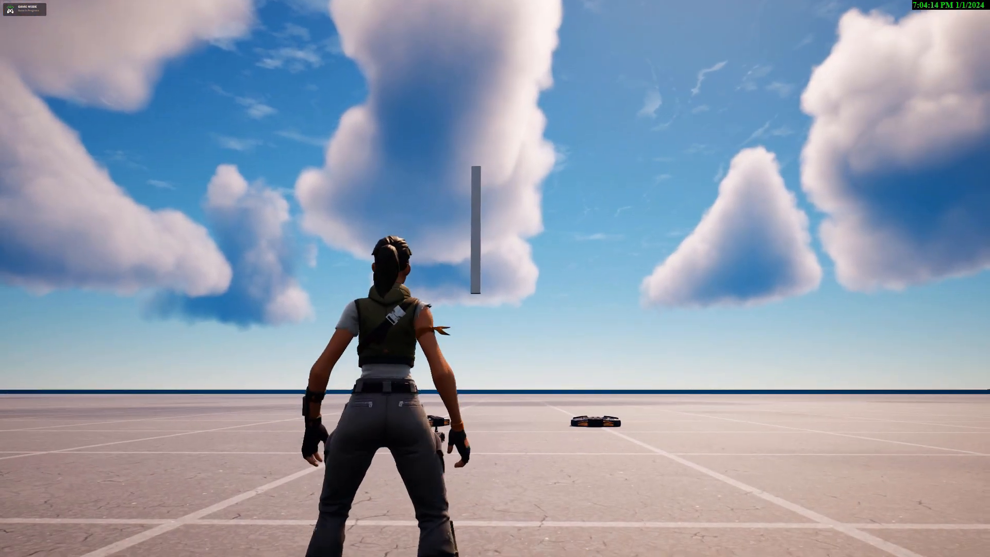
key("w")
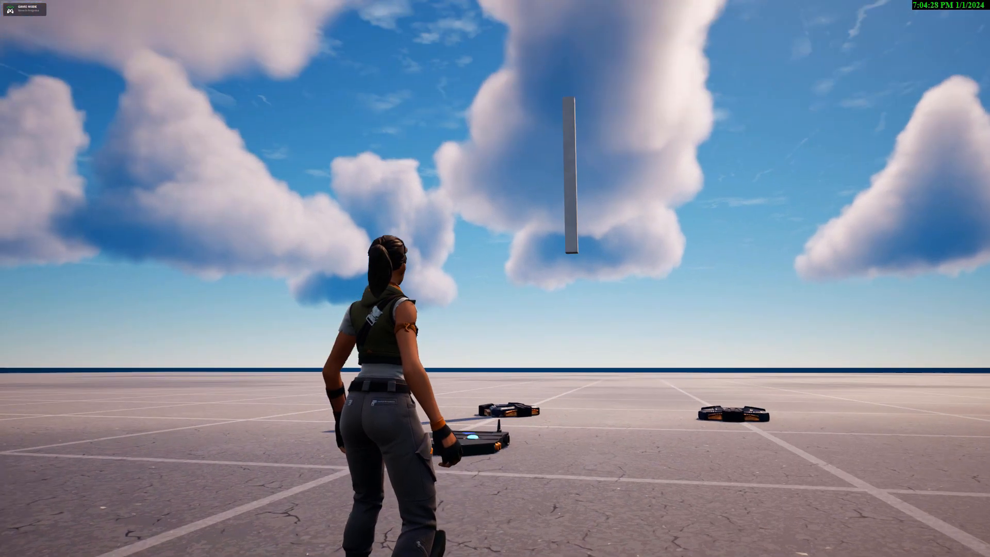
key("w")
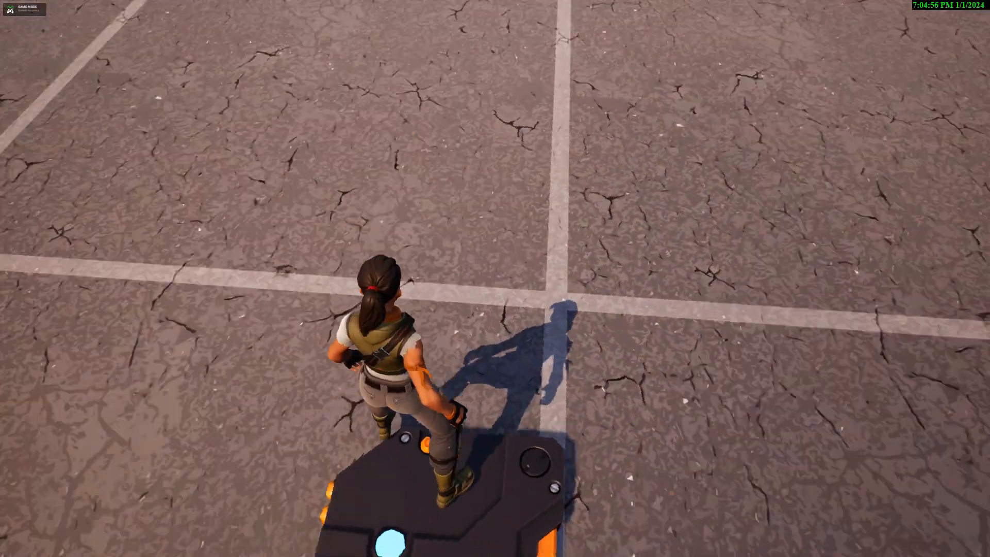
key("w")
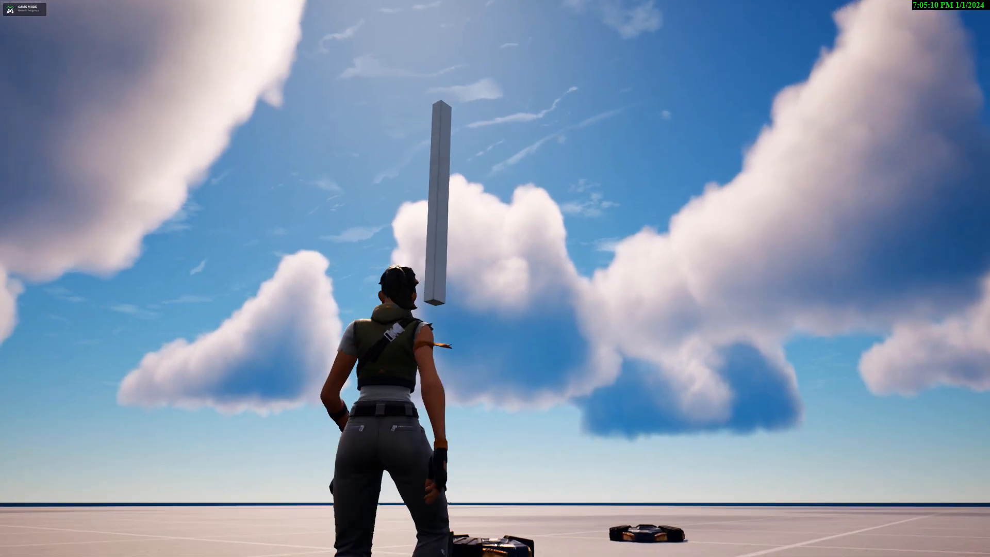
key("s")
key("w")
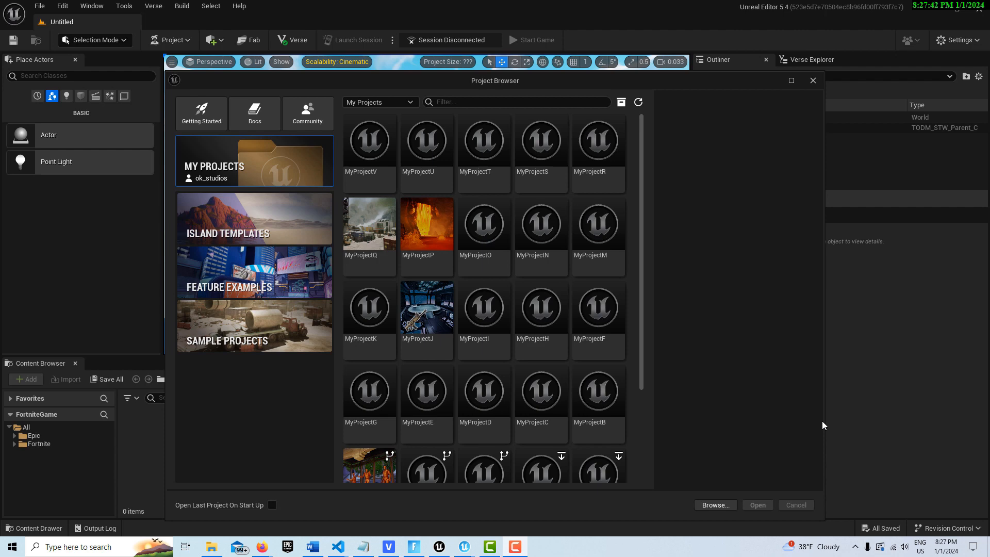
Switch to the Unreal Editor's project browser and create a project from the Blank island template
left_click(277, 234)
left_click(428, 165)
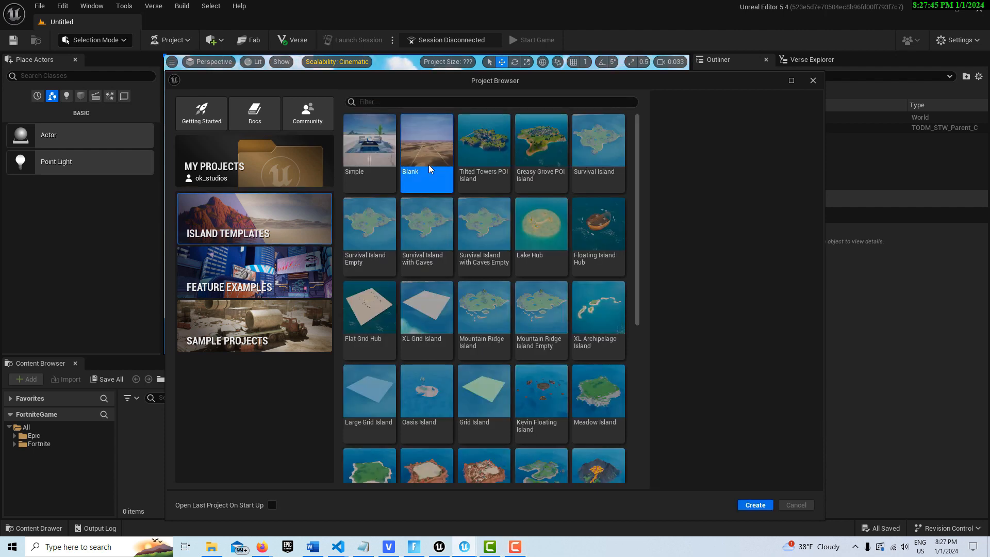
left_click(768, 505)
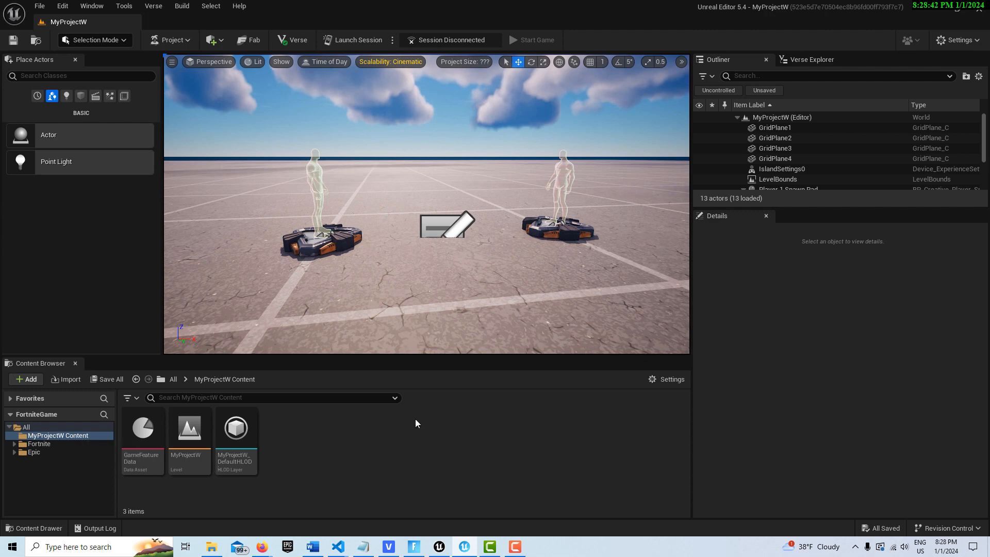
Create a Blueprint Class with Building Prop as parent, open it and dock its editor in the main window
right_click(387, 441)
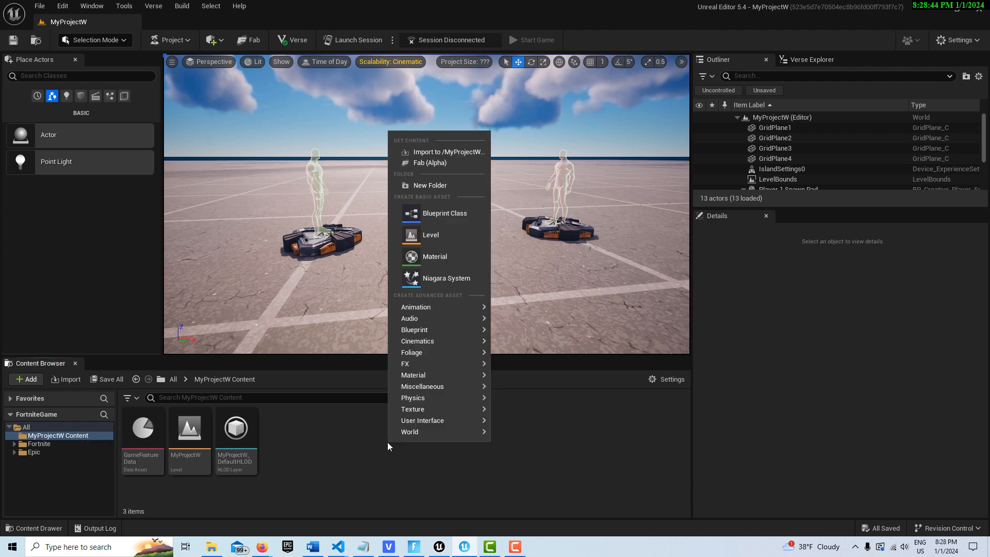
left_click(453, 218)
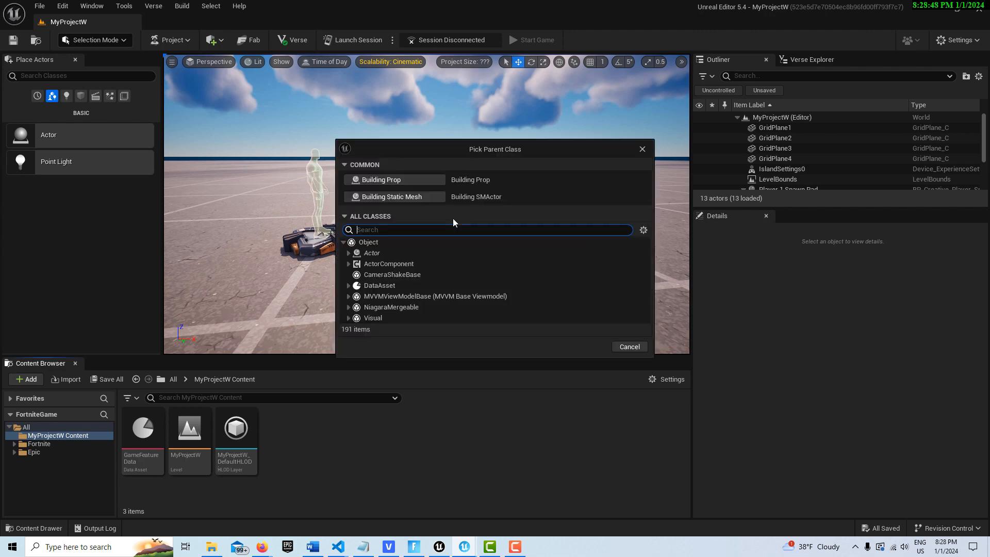
left_click(399, 184)
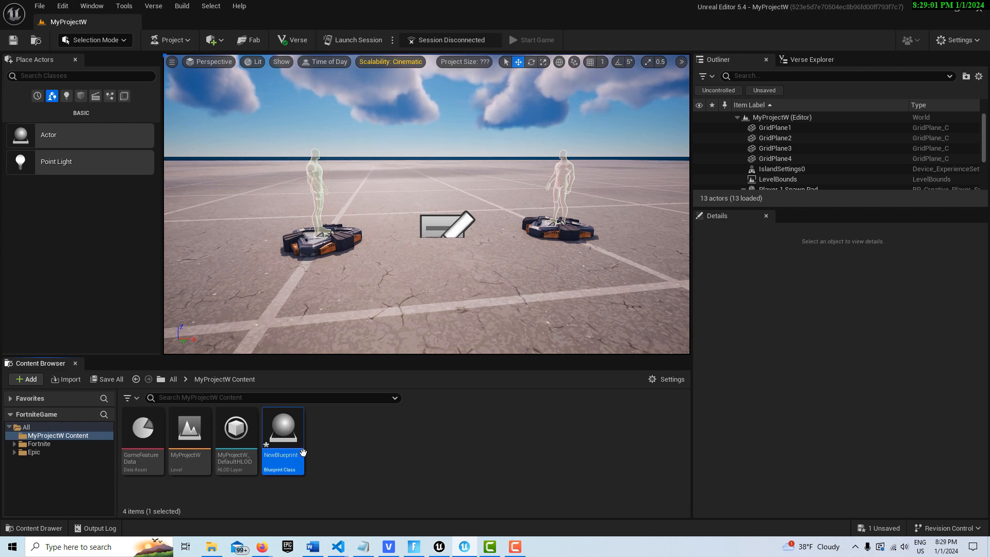
mouse_move(294, 438)
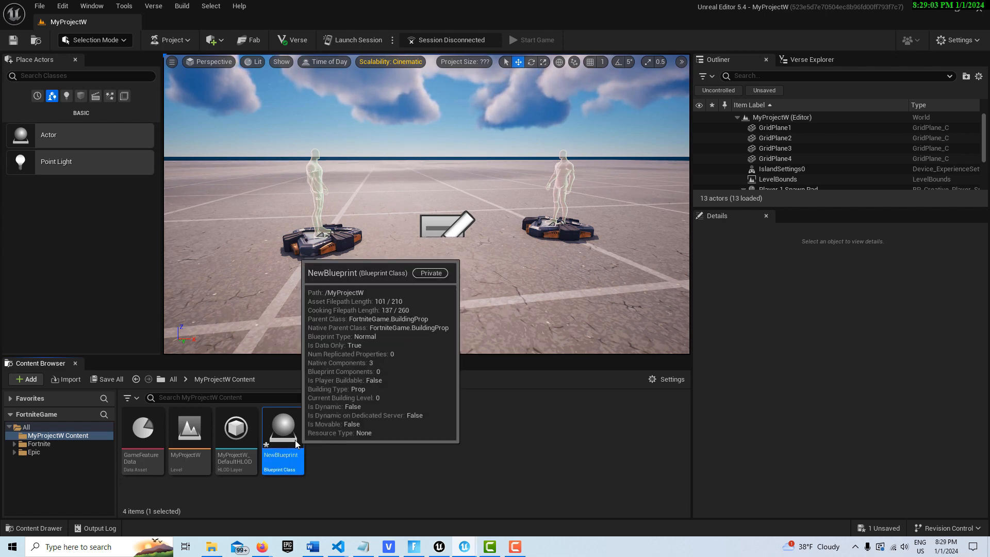
double_click(283, 430)
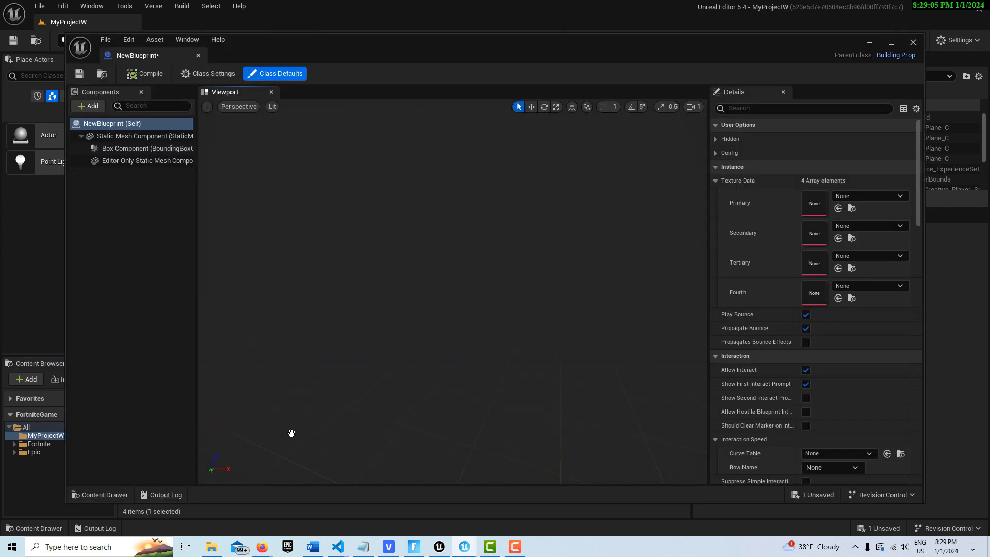
left_click_drag(150, 55, 247, 19)
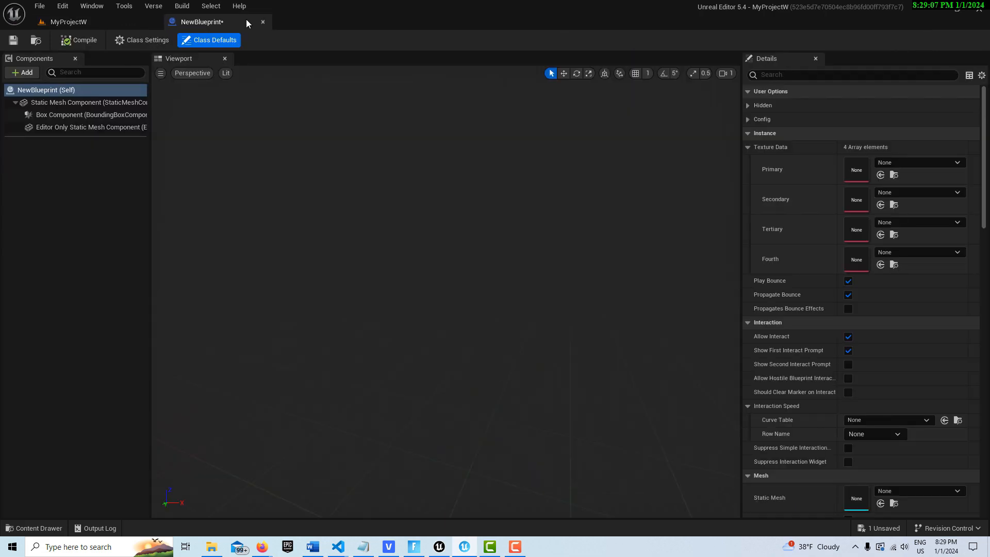
left_click(23, 72)
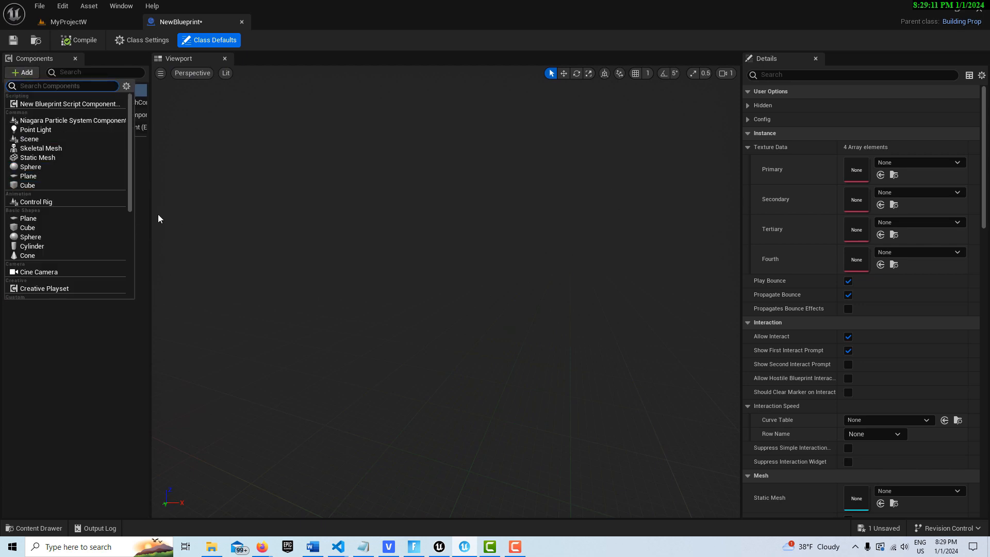
left_click(54, 185)
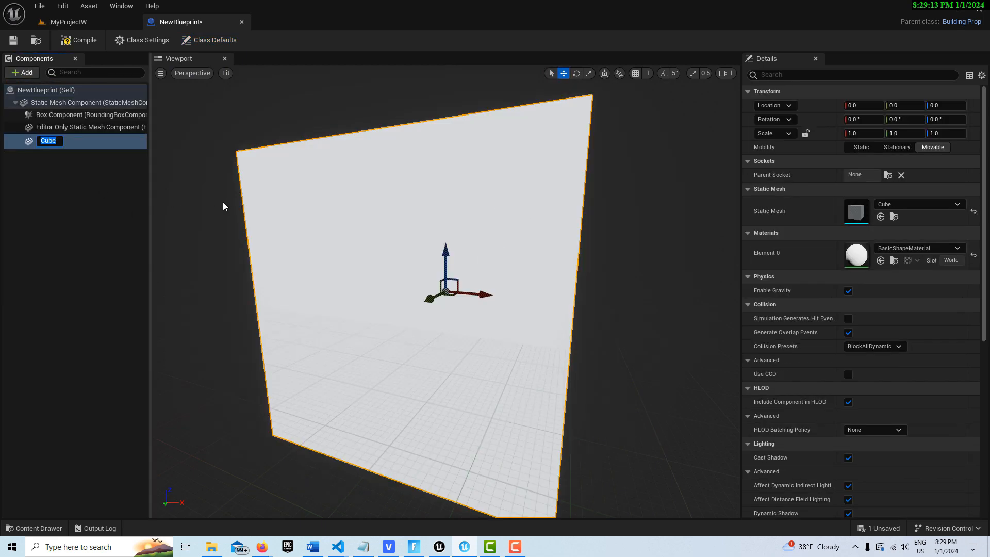
left_click(82, 137)
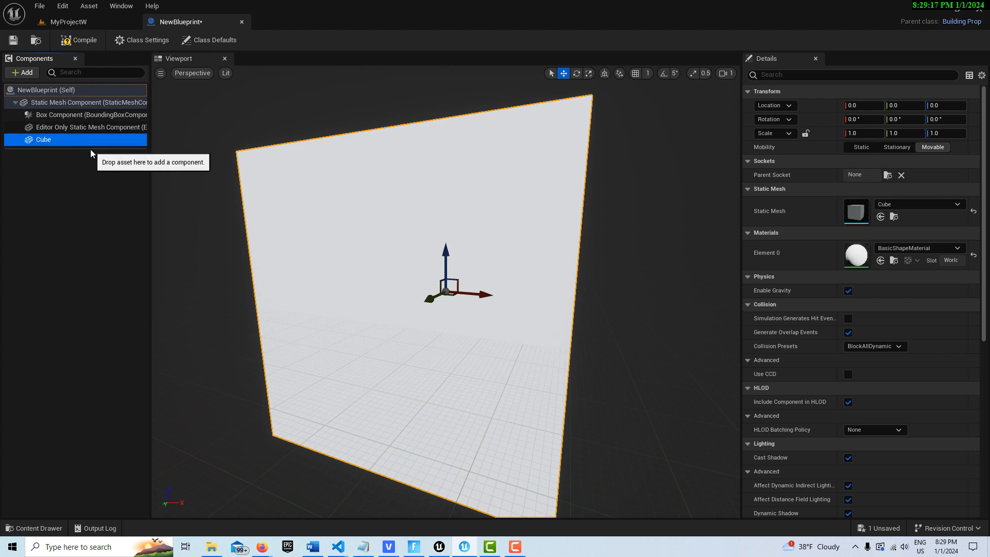
key("Delete")
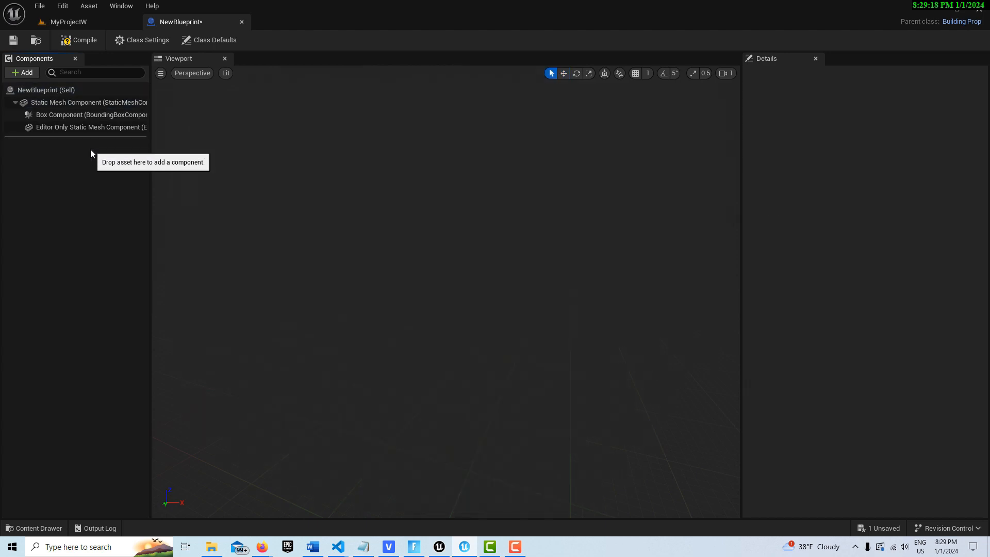
Return to the MyProjectW level, switch to Modeling mode and place a box on the ground in front of the spawn pads
left_click(90, 23)
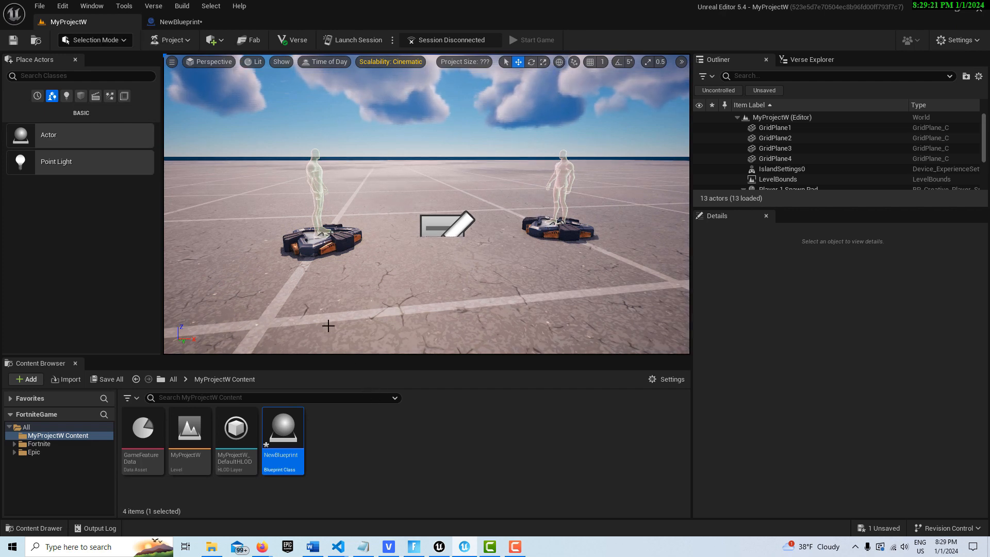
left_click(124, 41)
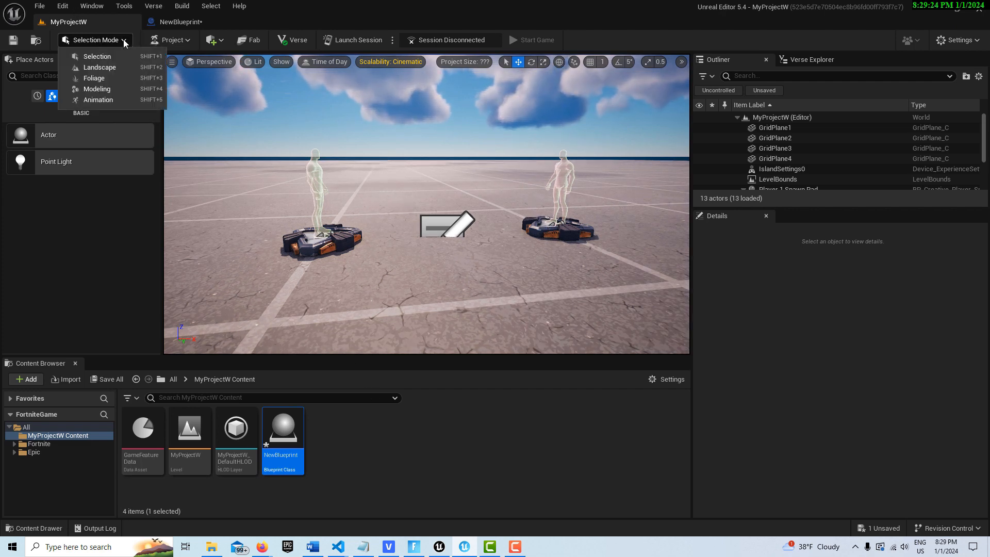
left_click(129, 89)
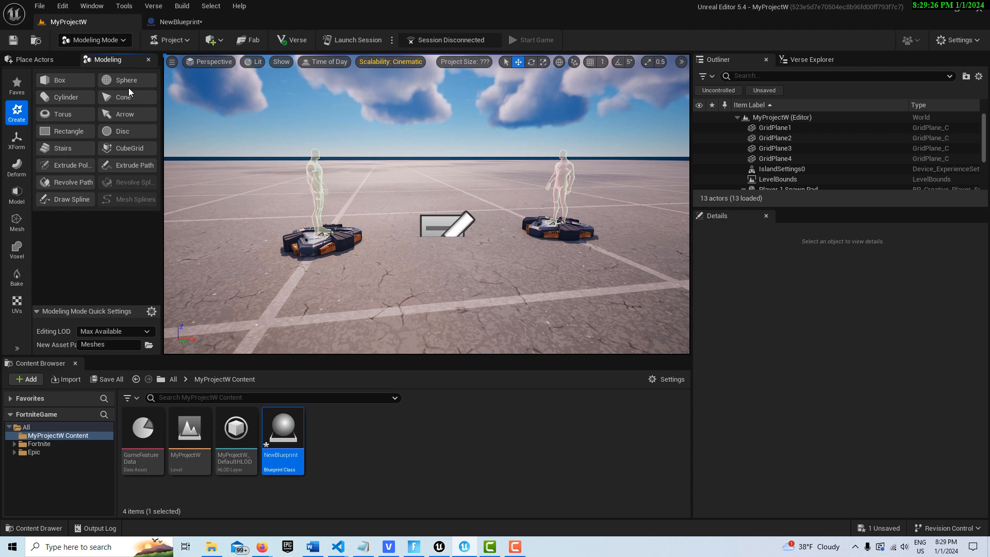
left_click(69, 81)
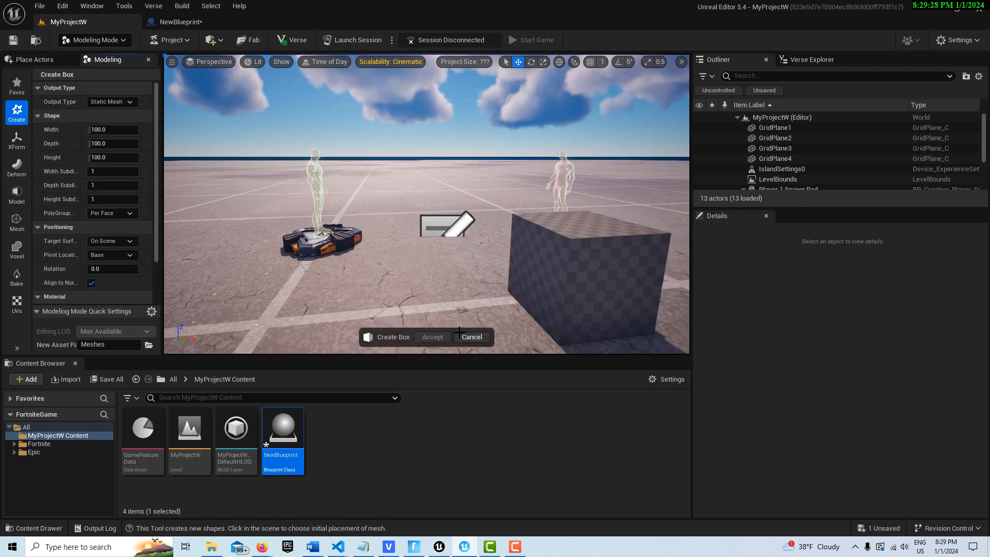
left_click(462, 287)
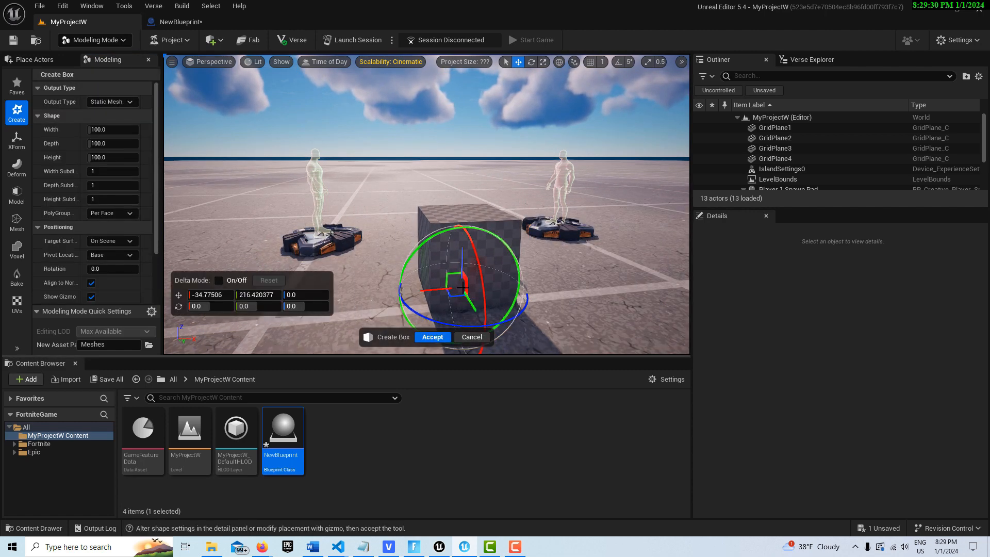
scroll(461, 287, "down", 2)
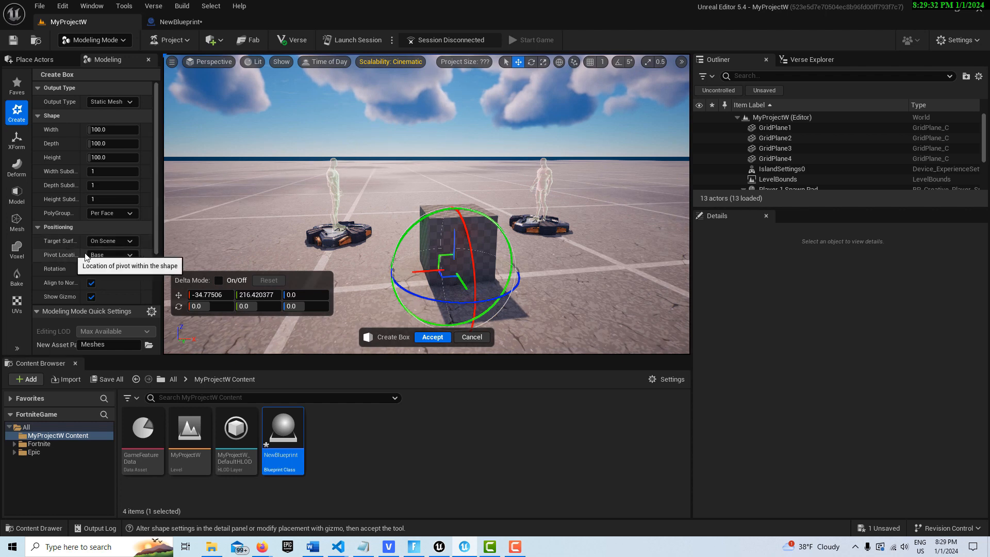
Choose Base as the box's pivot location and set its width subdivisions to 2
left_click(122, 255)
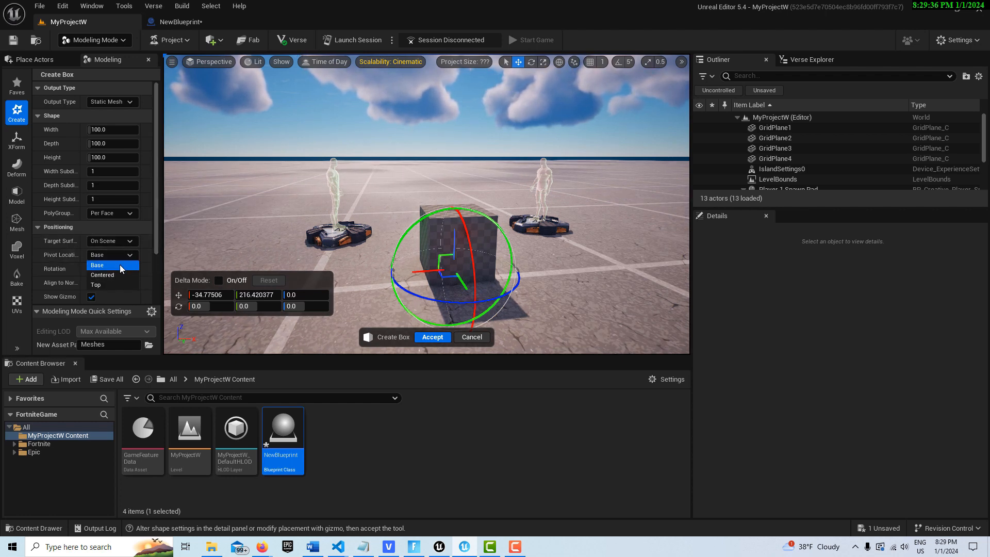
left_click(119, 265)
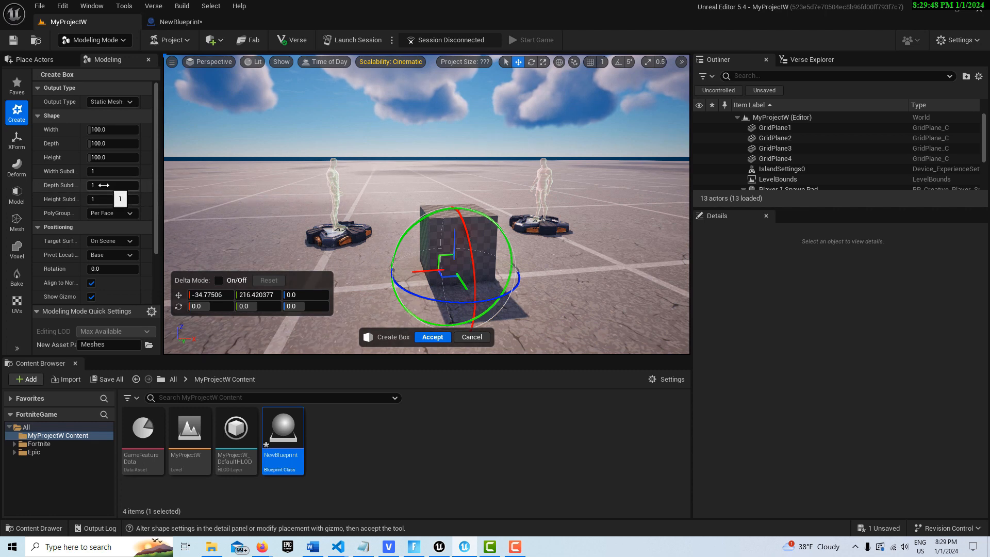
mouse_move(99, 173)
left_mouse_down()
mouse_move(149, 173)
mouse_move(114, 171)
left_mouse_up()
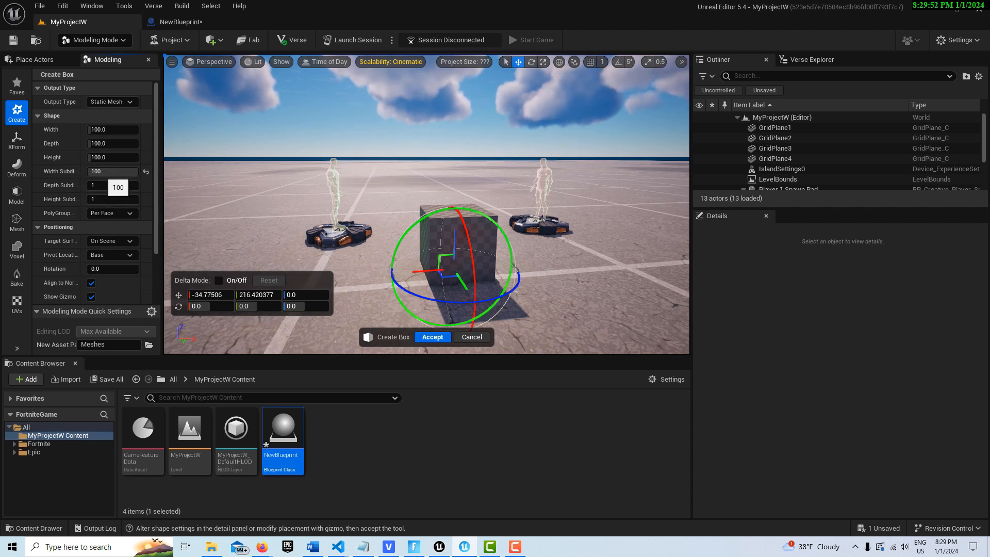
left_click(114, 171)
type("1")
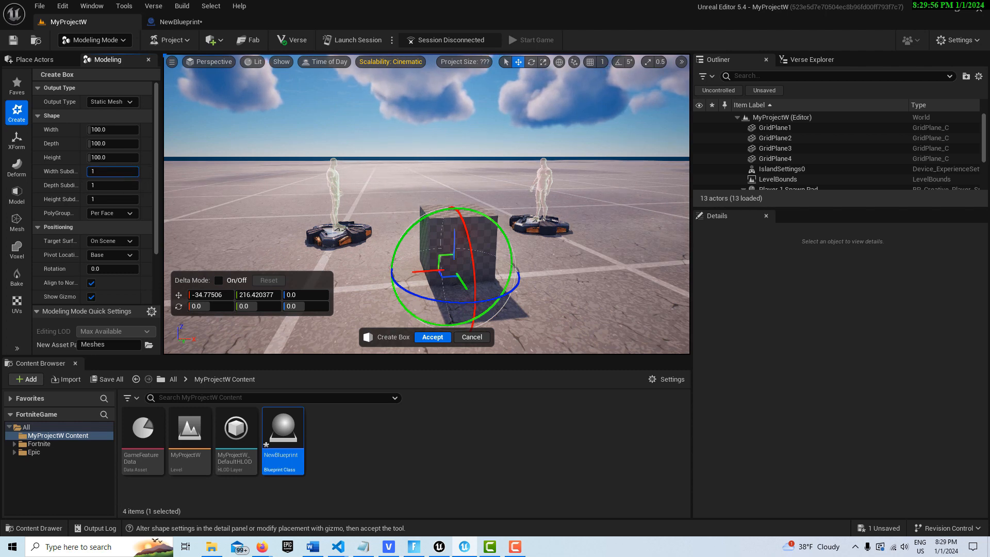
left_click_drag(112, 173, 114, 172)
Set the box's width to 100, depth to 1000 and height to 10
mouse_move(106, 130)
left_mouse_down()
mouse_move(139, 130)
mouse_move(114, 130)
left_mouse_up()
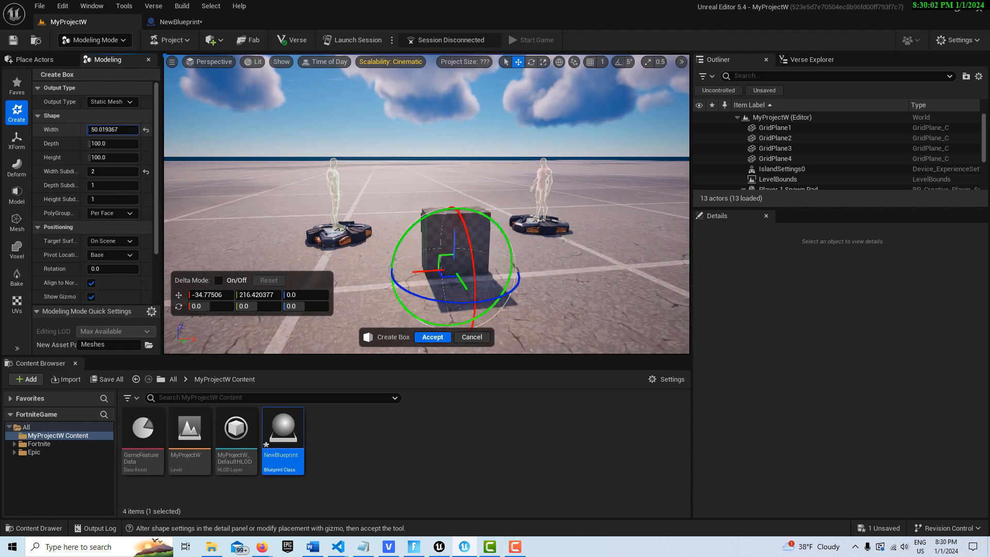
left_click(110, 133)
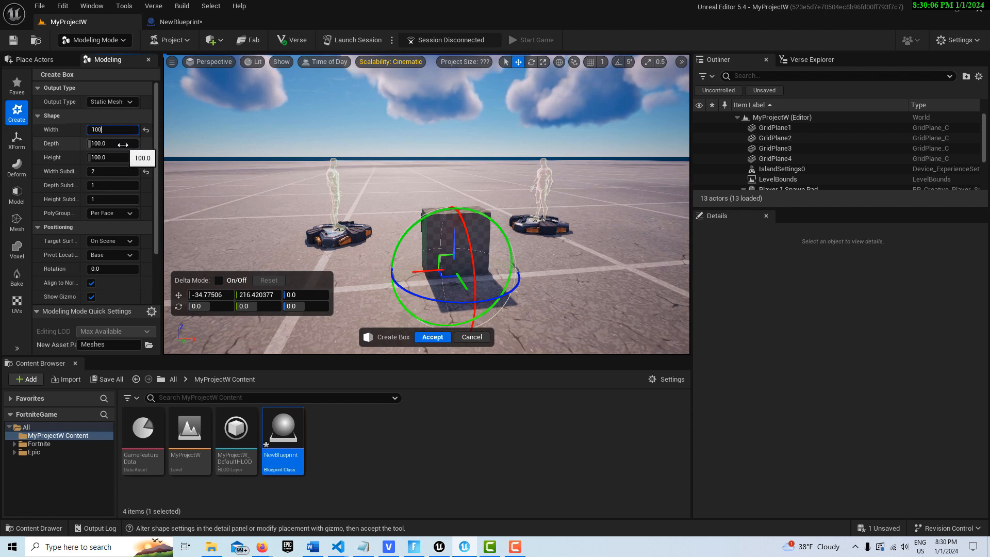
key("Return")
left_click_drag(123, 145, 216, 145)
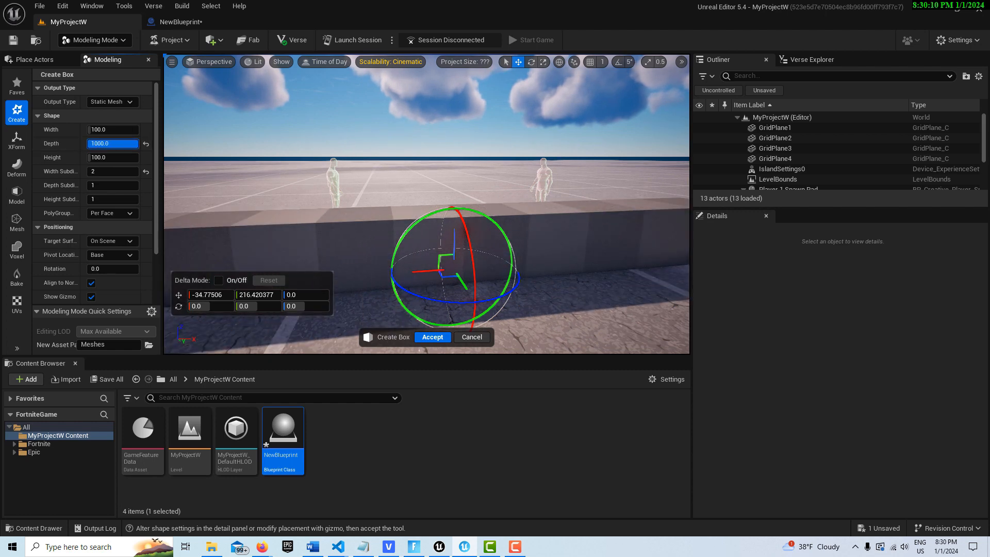
scroll(479, 248, "down", 5)
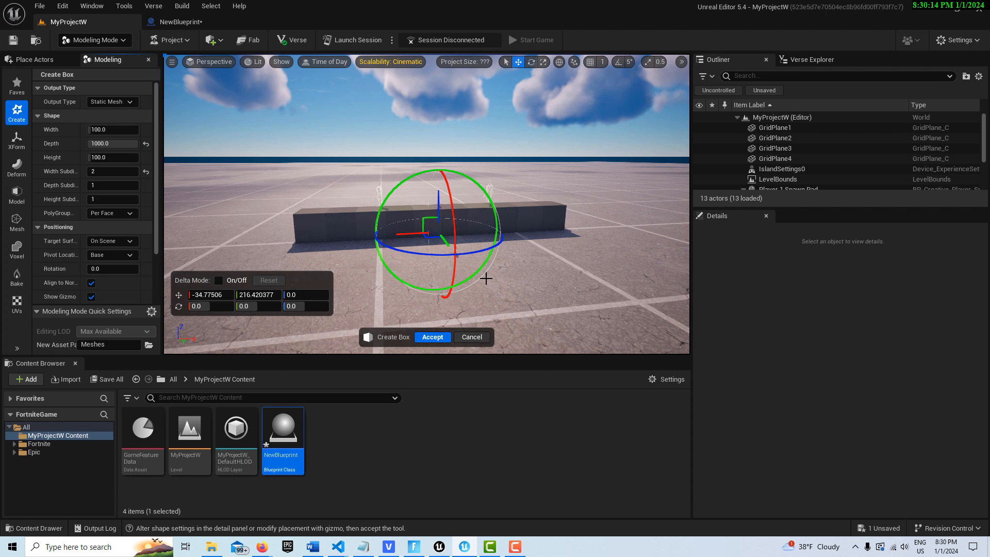
left_click(112, 158)
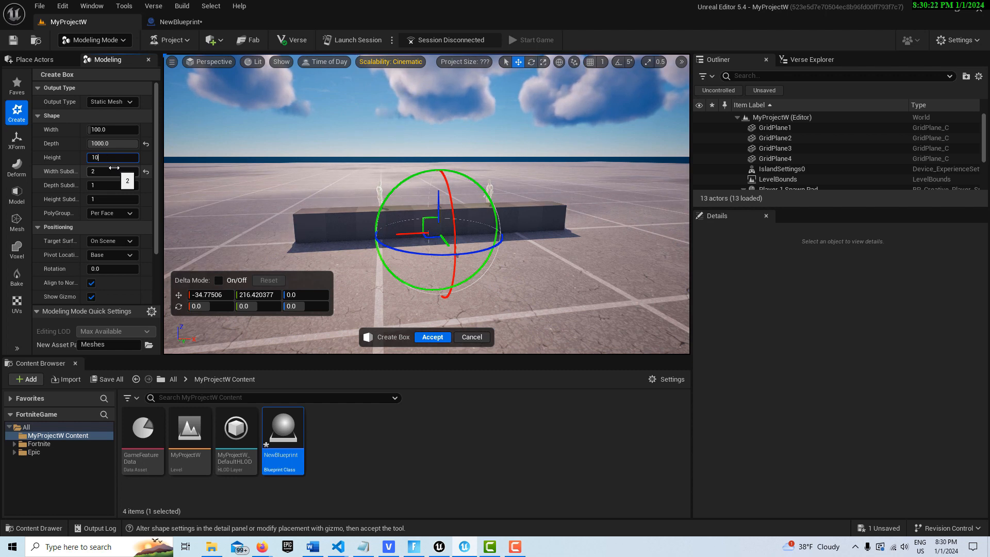
key("Return")
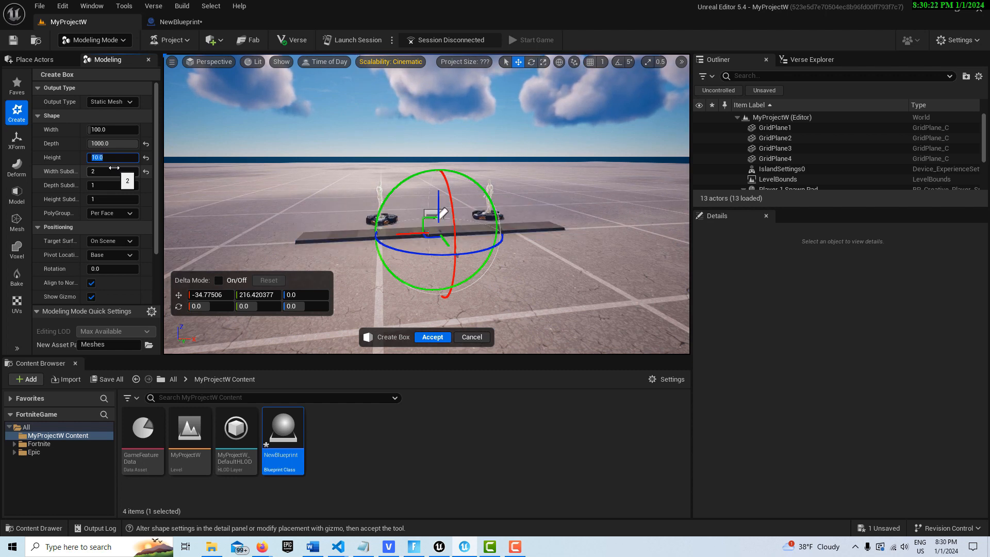
Set the box's width and height to 50 each and accept the box creation
left_click(128, 130)
type("20")
key("Return")
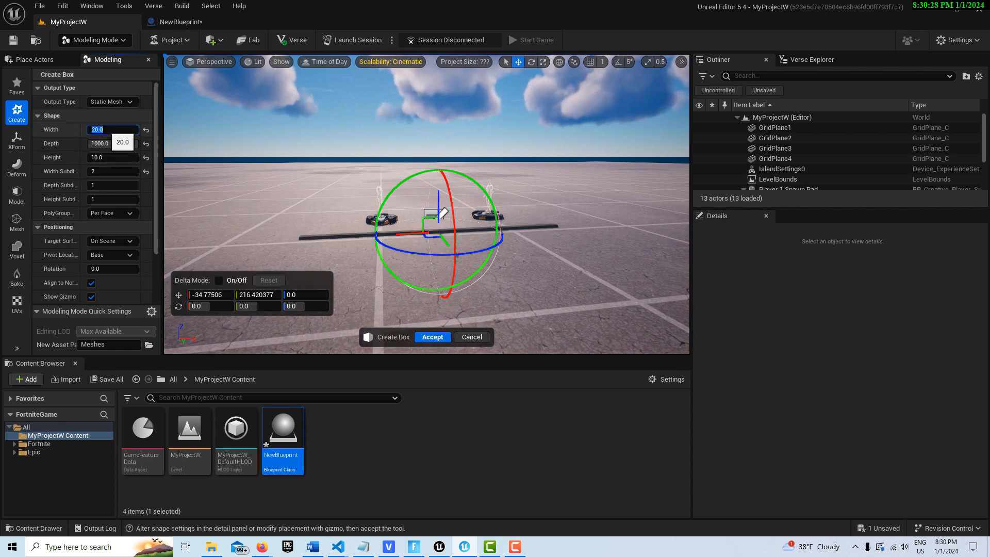
type("50")
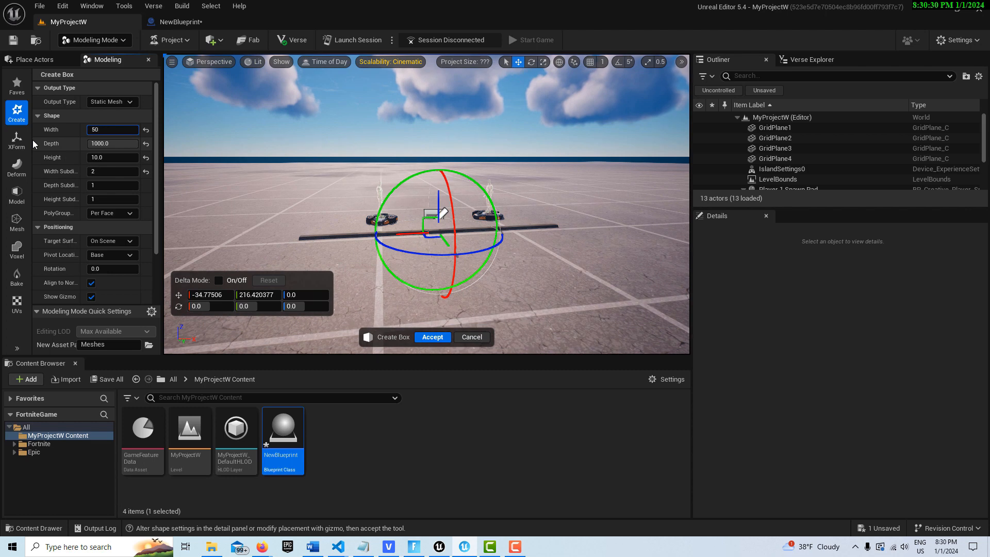
key("Return")
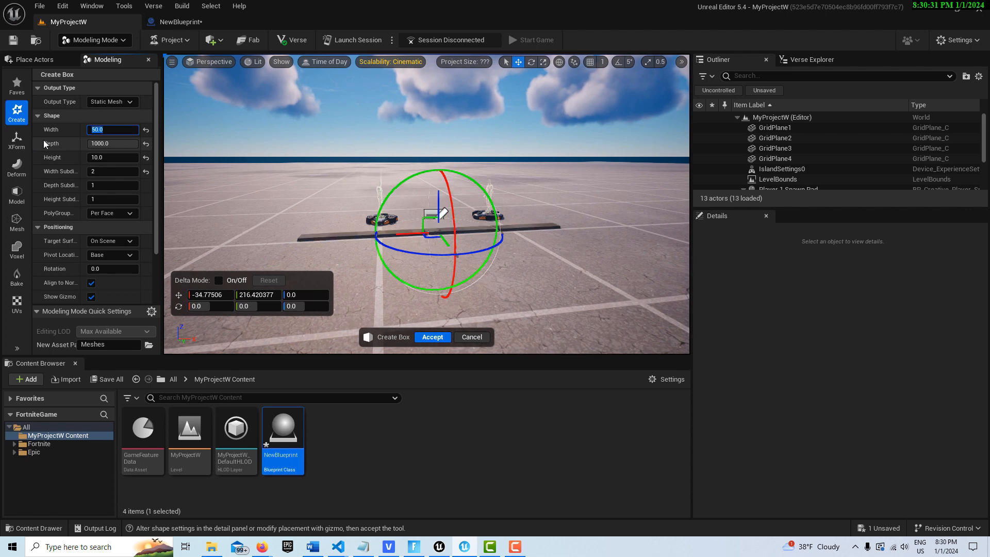
left_click(110, 157)
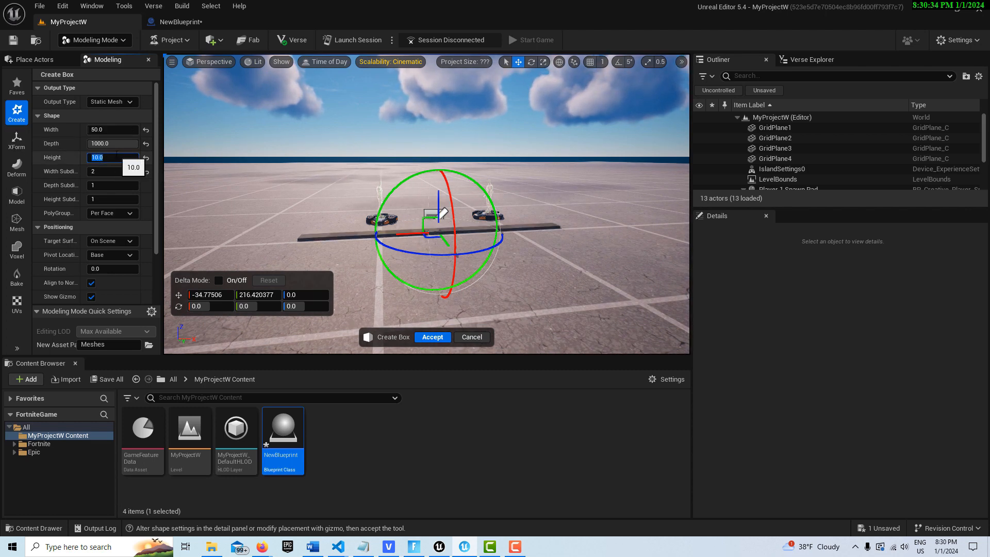
key("Return")
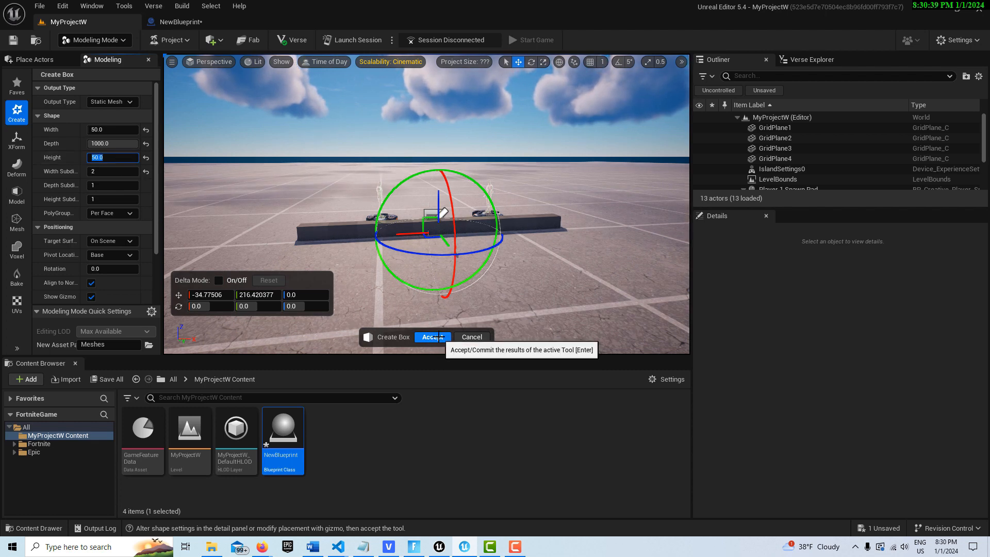
left_click(439, 337)
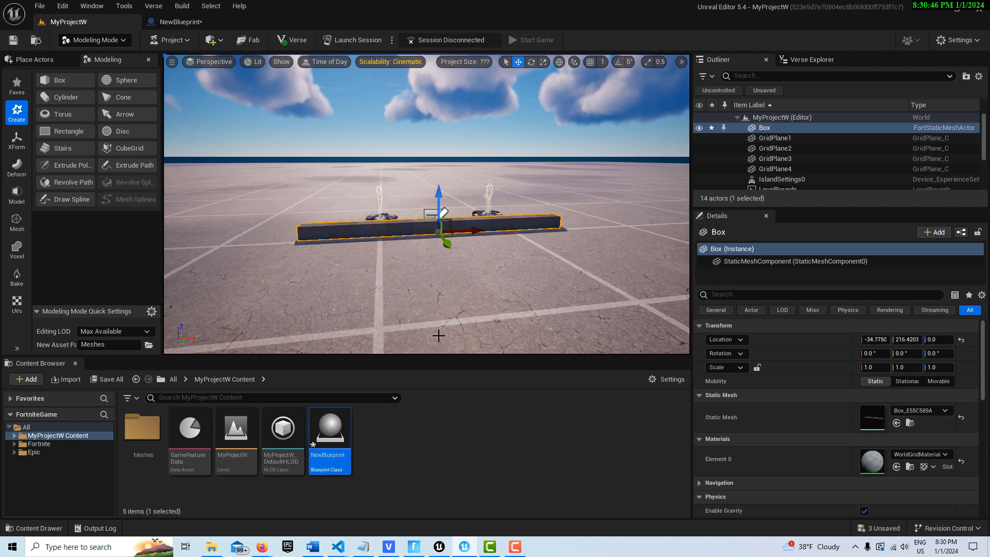
In NewBlueprint, assign the Box_E55C589A mesh to the Static Mesh Component
left_click(178, 23)
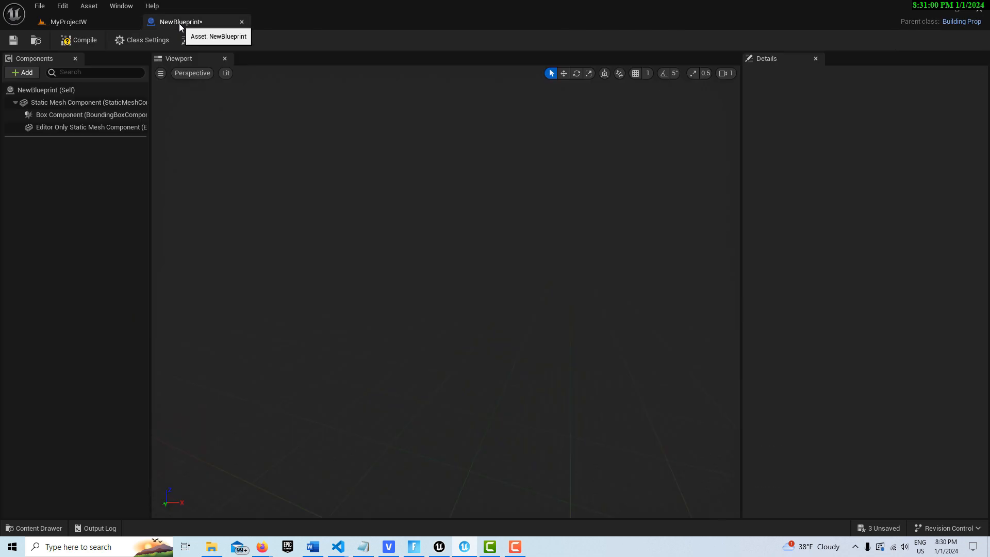
left_click(67, 102)
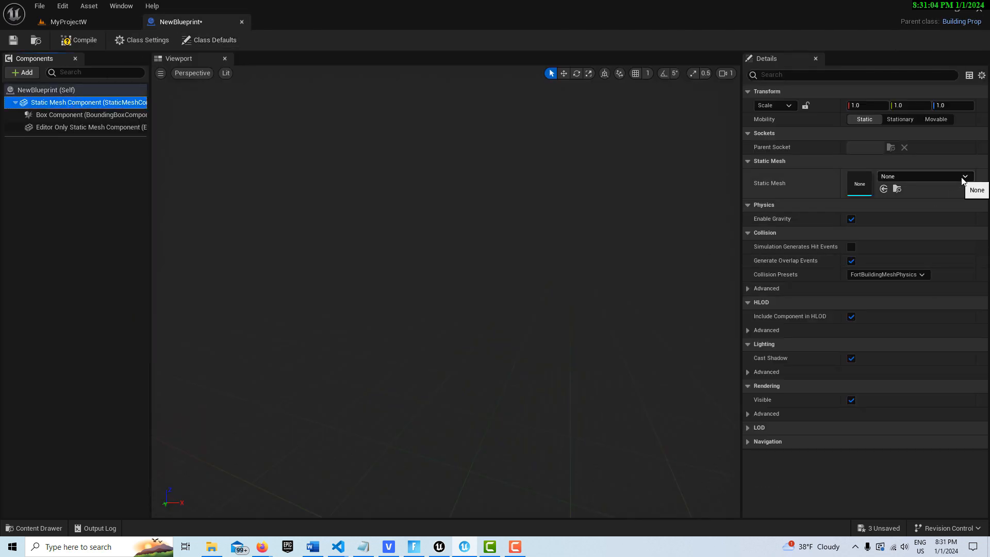
left_click(962, 178)
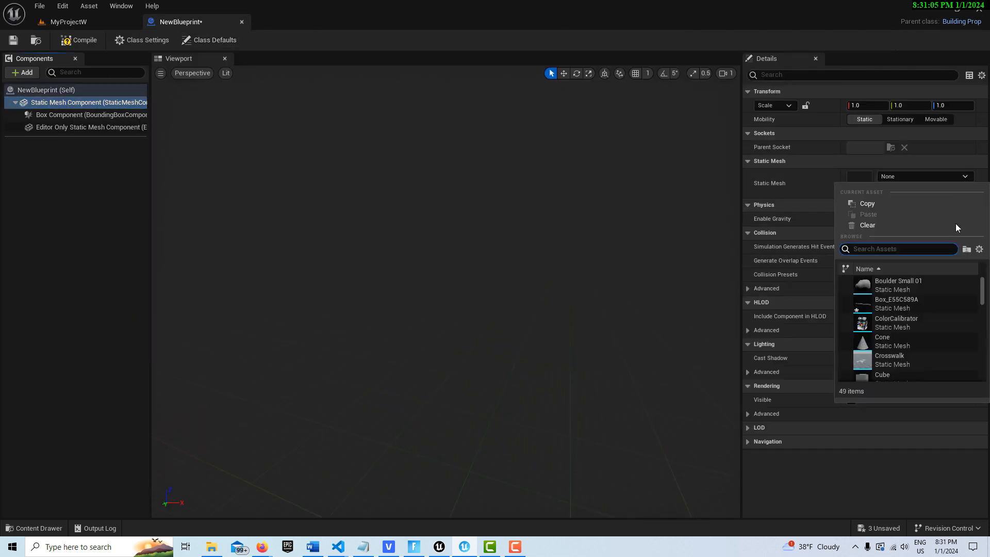
left_click(906, 304)
scroll(531, 320, "down", 5)
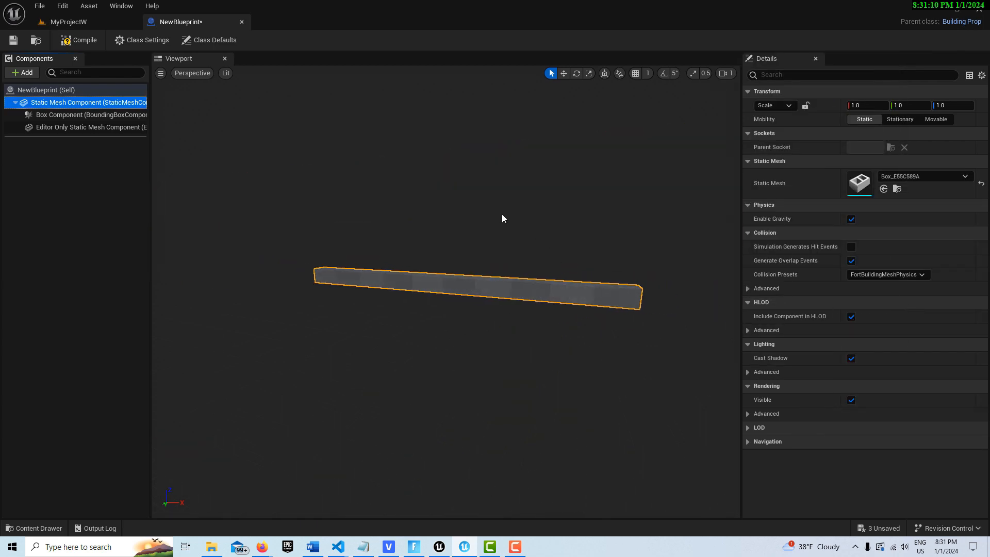
Try the MI_CR_DamageOverlay material on the blueprint's box mesh
left_click(960, 222)
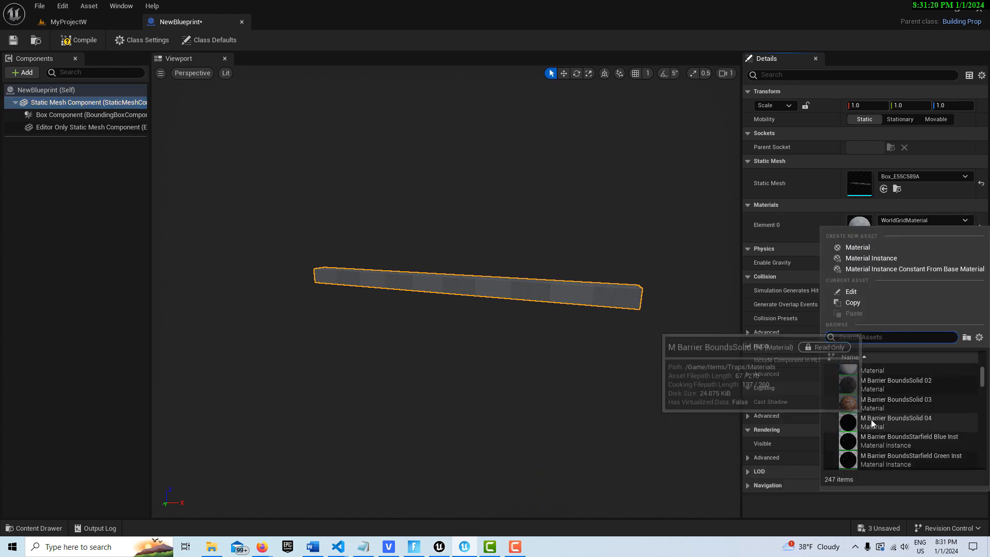
scroll(902, 412, "down", 8)
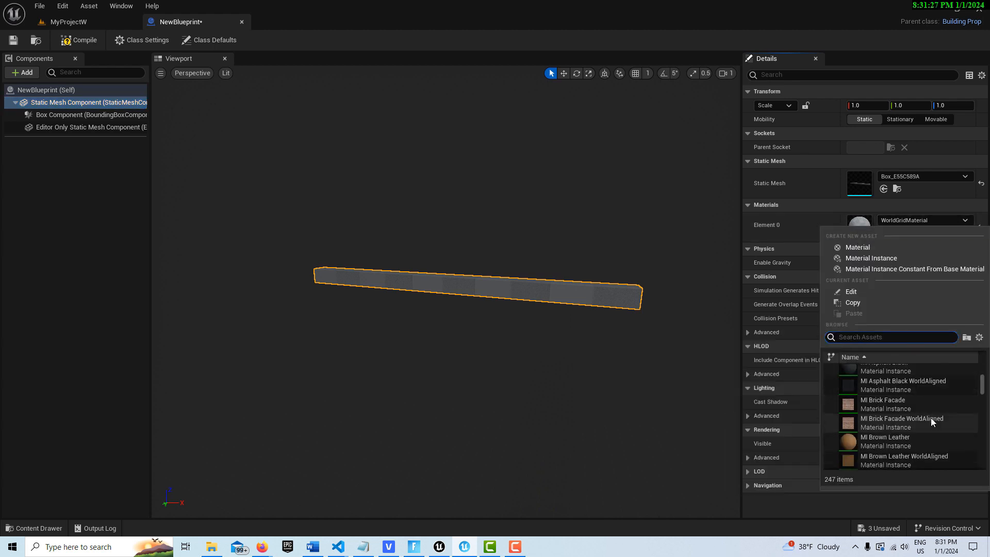
scroll(930, 417, "down", 2)
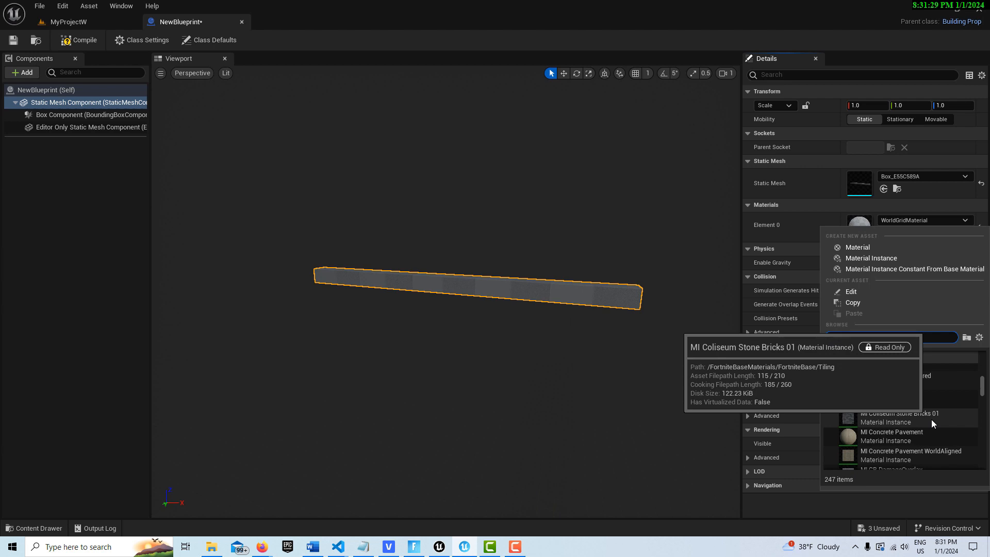
scroll(935, 391, "down", 3)
left_click(593, 317)
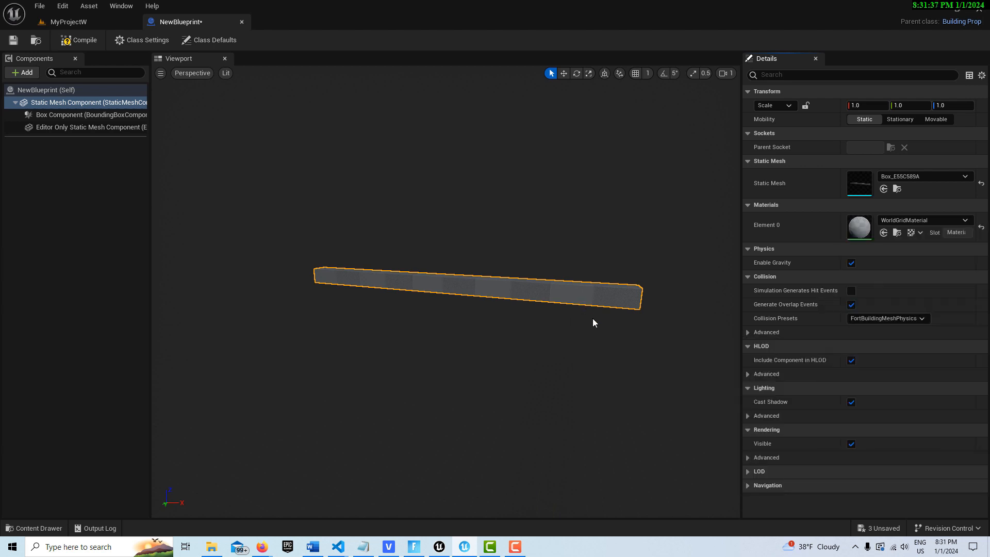
Try the M_Barrier_BoundsPortal material on the blueprint's box mesh
left_click(958, 220)
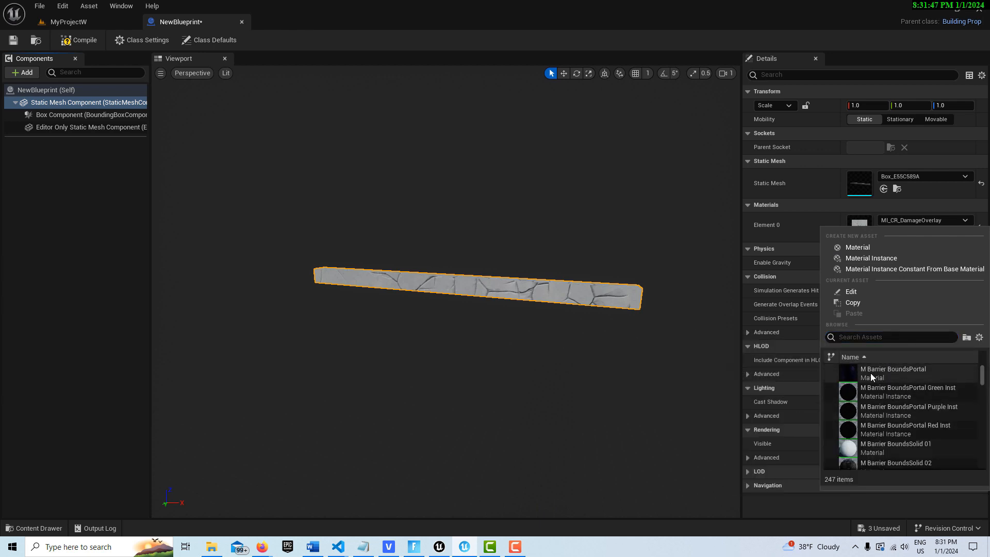
left_click(902, 372)
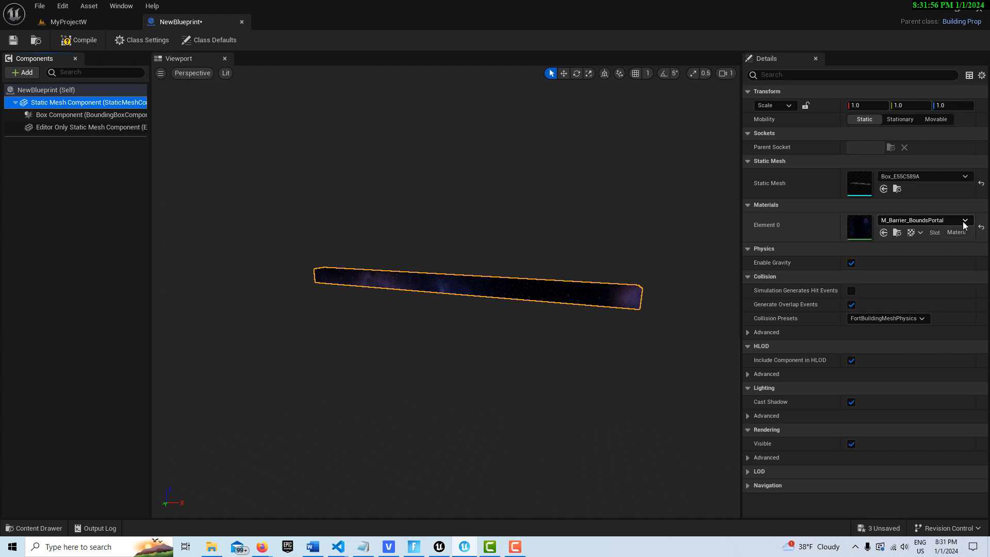
left_click(964, 222)
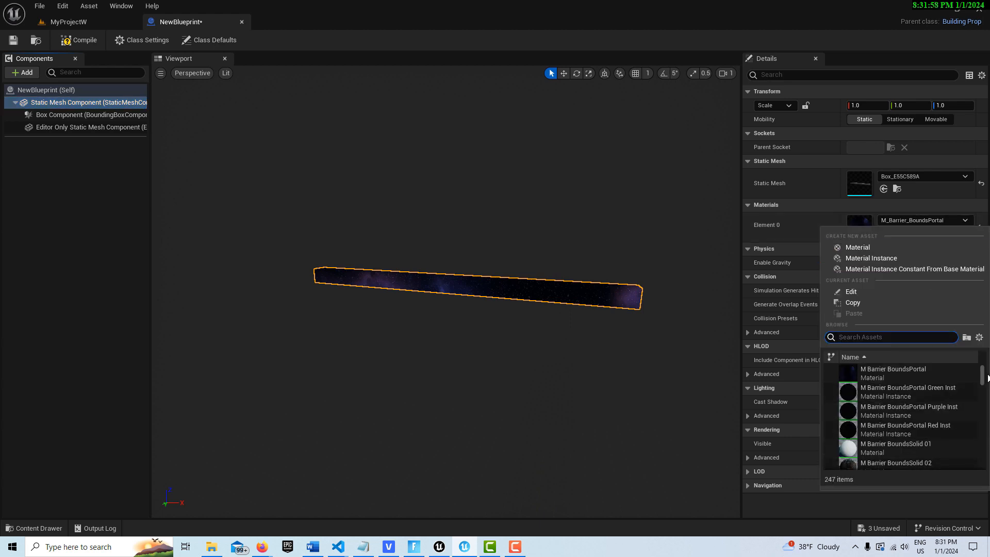
left_click(880, 382)
Apply the M_FortniteBase_Parent material to the box mesh, then compile and save NewBlueprint
left_click(964, 221)
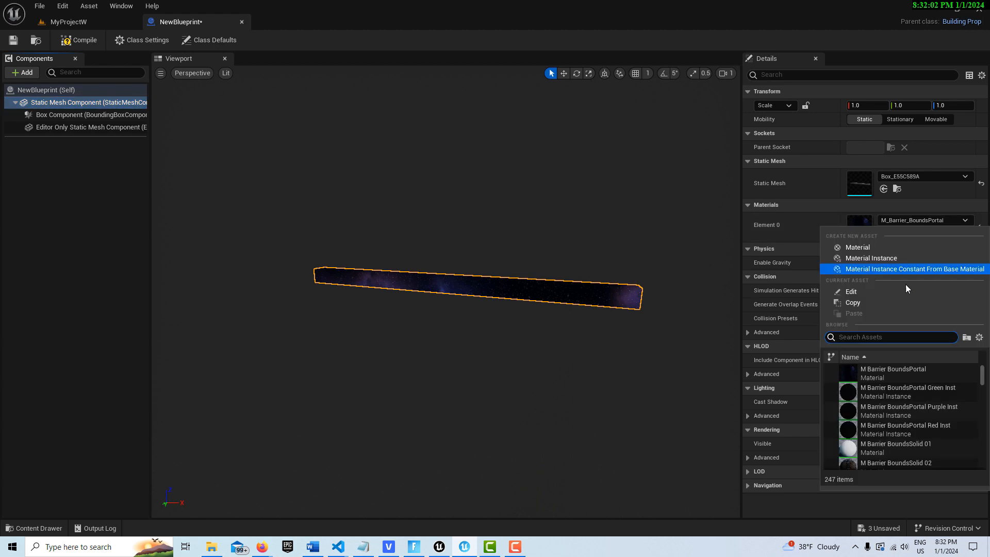
scroll(882, 410, "down", 2)
scroll(893, 410, "down", 5)
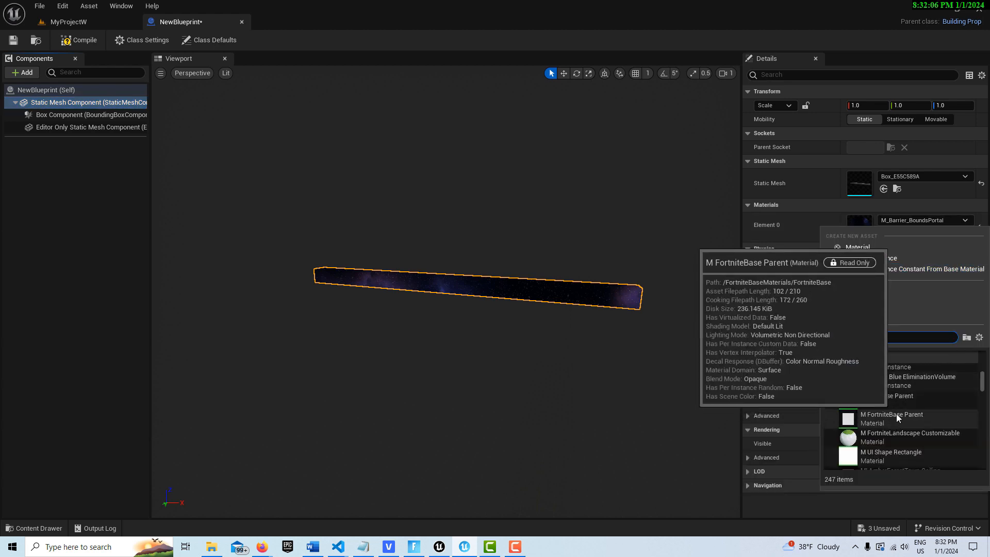
left_click(896, 415)
left_click(80, 40)
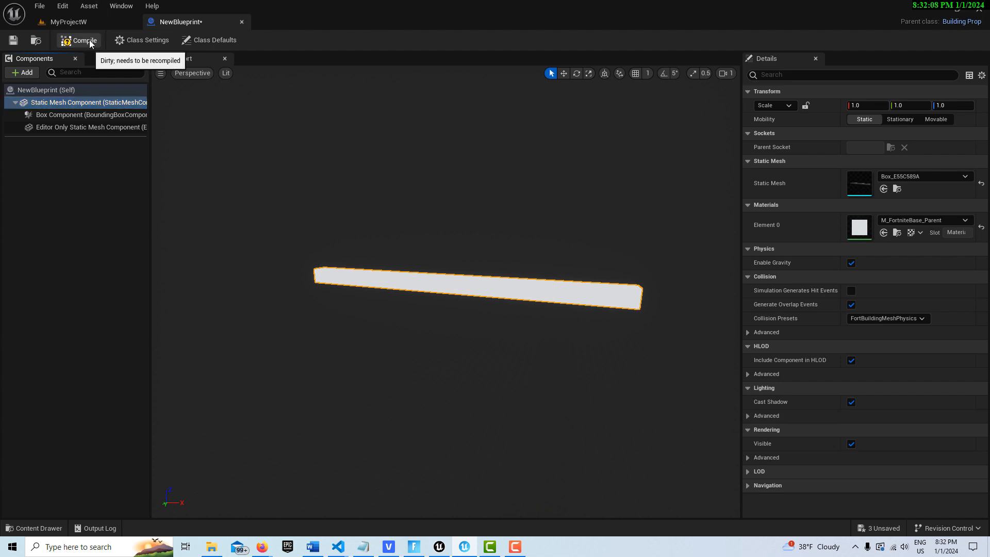
left_click(13, 40)
In the MyProjectW level, replace the modeled box with a NewBlueprint instance placed in the air above the spawn pads
left_click(53, 21)
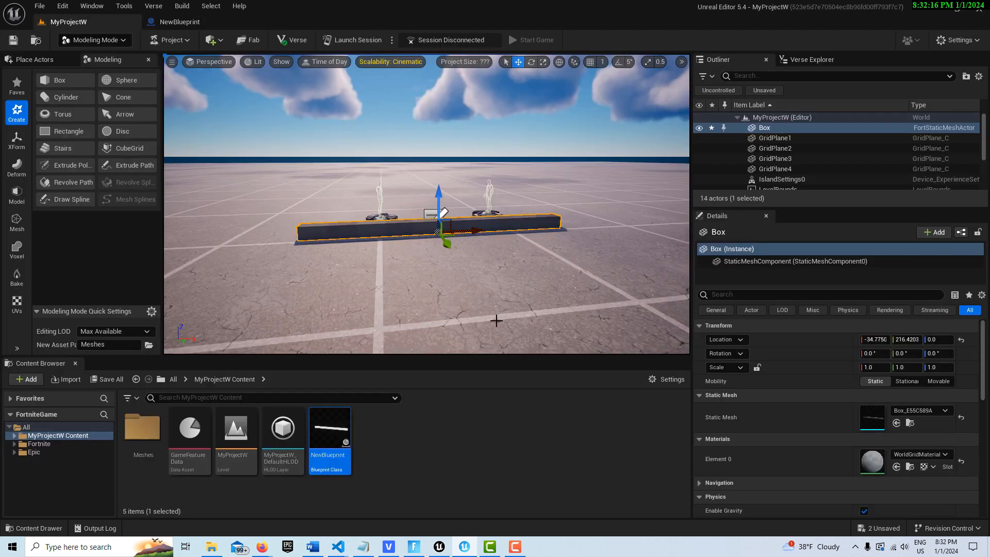
key("Delete")
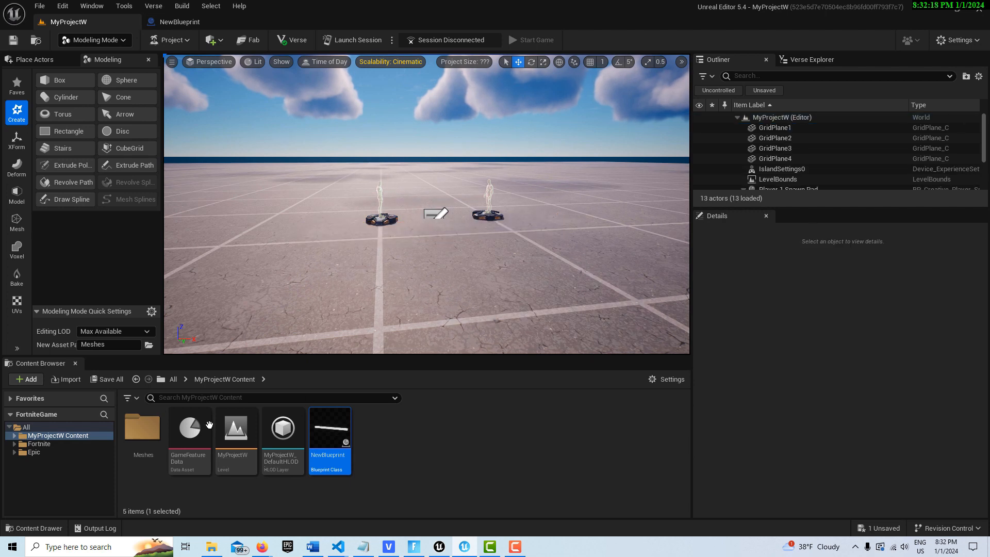
left_click_drag(330, 431, 409, 113)
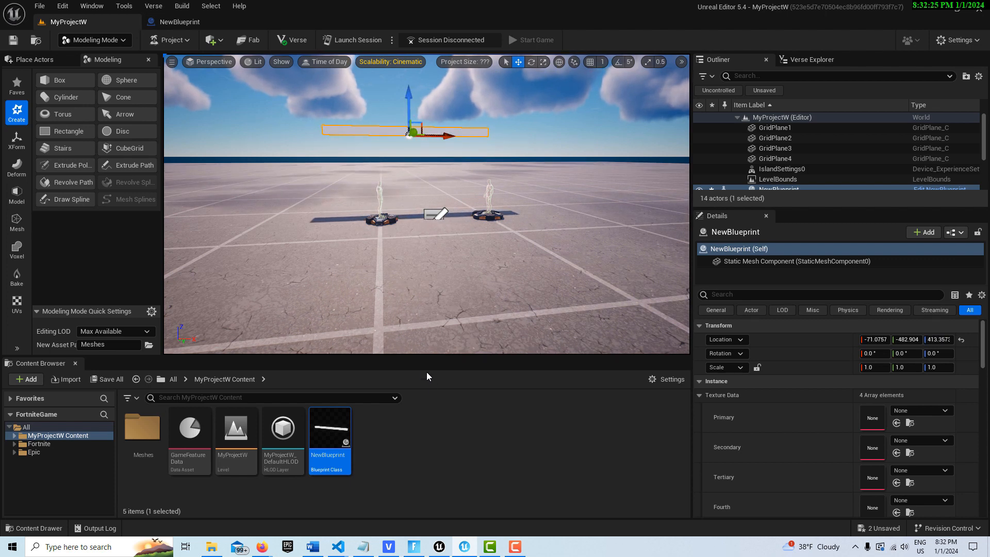
Create a Level Sequence in MyProjectW Content with its default name and open it in Sequencer
right_click(423, 437)
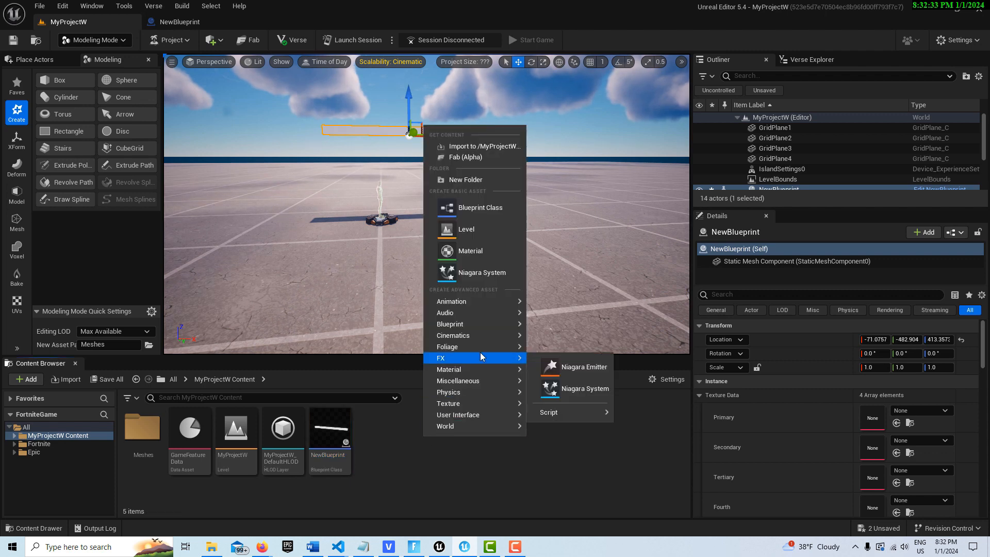
mouse_move(510, 347)
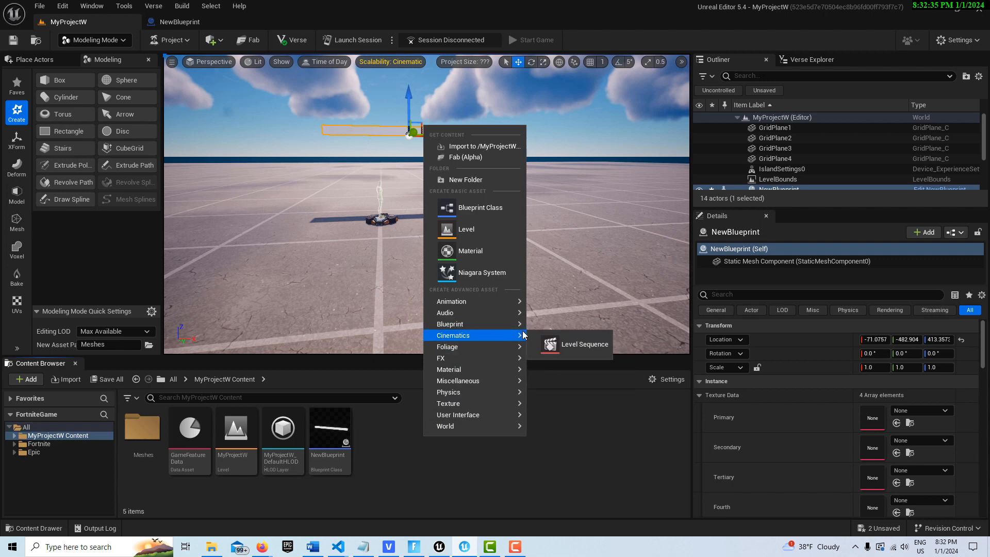
left_click(587, 342)
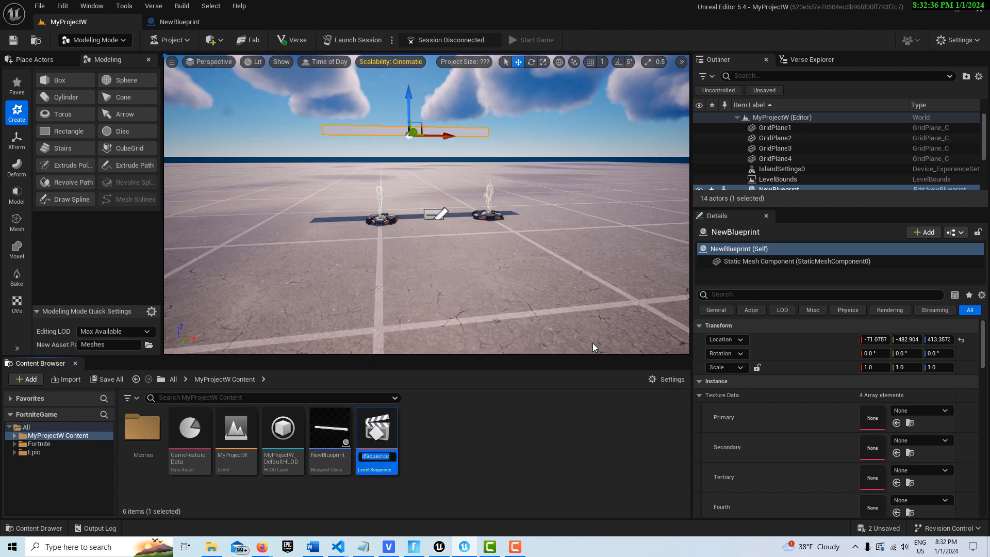
double_click(386, 423)
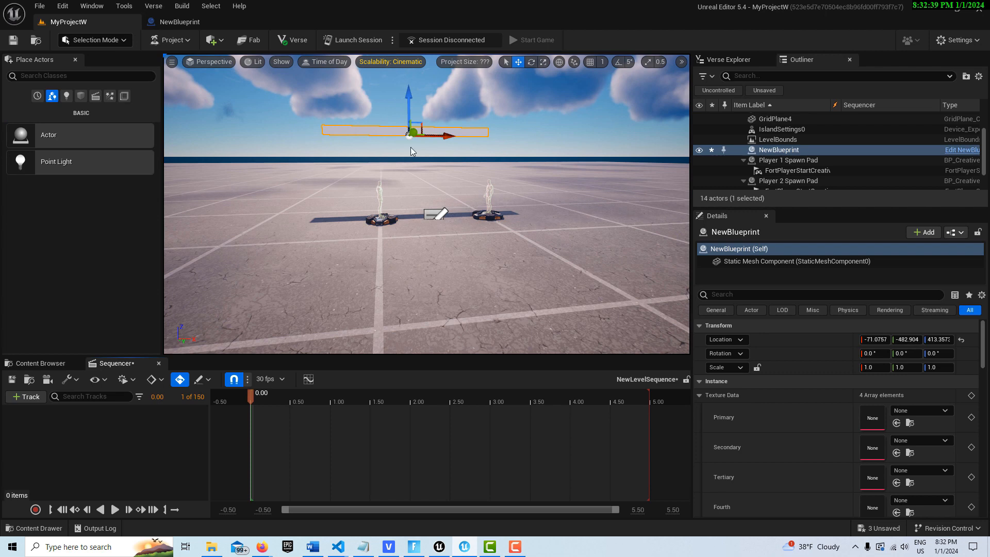
Add the NewBlueprint actor to the sequence and give it a Transform track
left_click(26, 396)
mouse_move(103, 260)
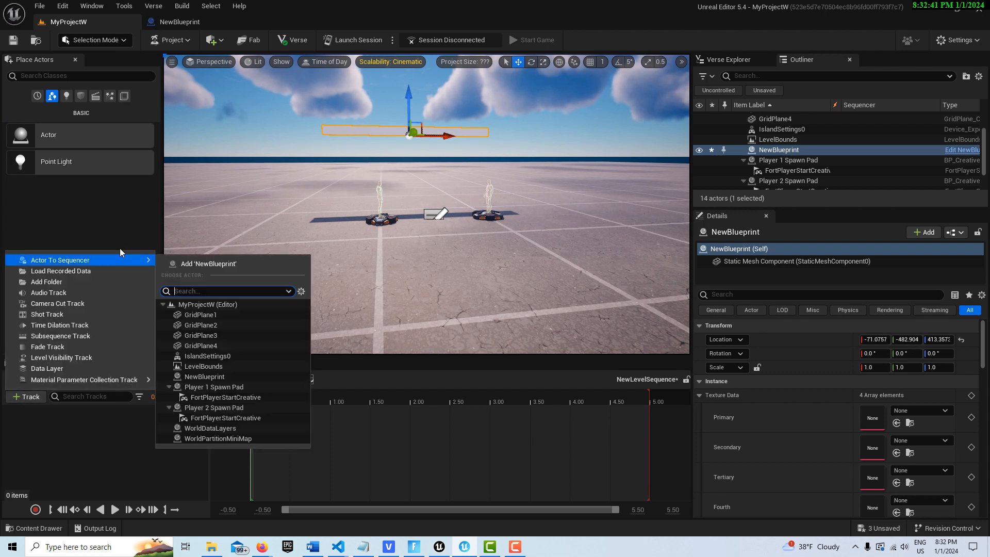
left_click(191, 265)
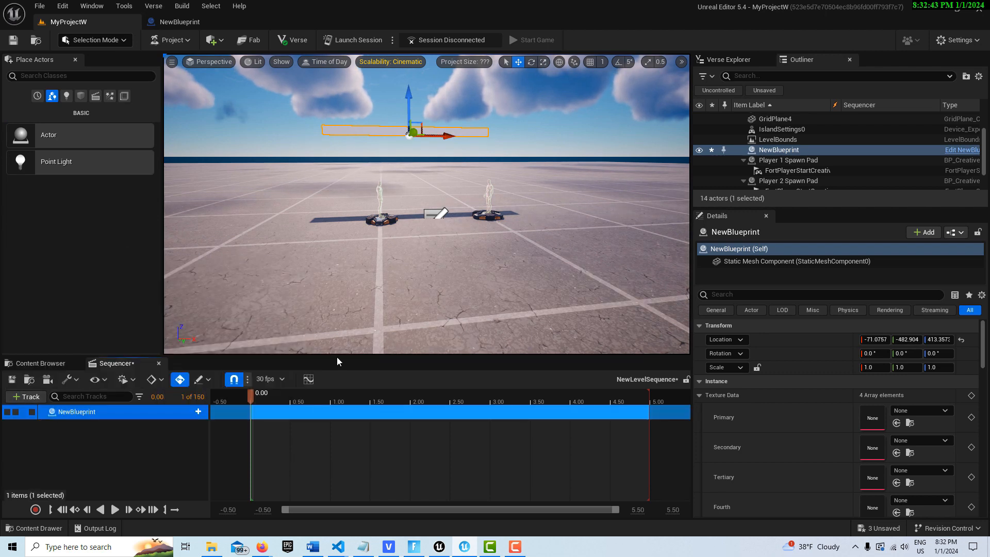
left_click(200, 414)
left_click(240, 254)
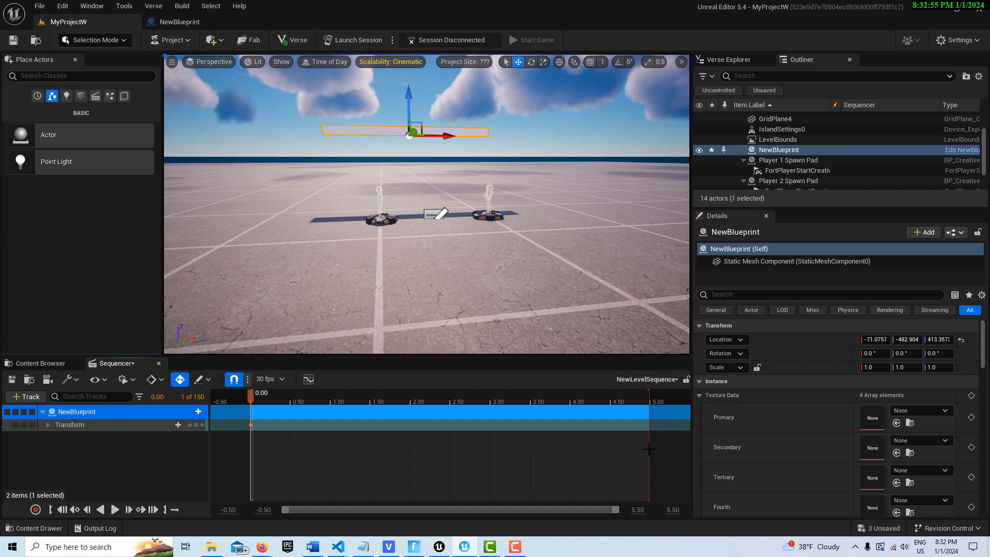
Extend the end of the sequence's playback range to about 10 seconds (300 frames)
scroll(638, 472, "down", 5, "ctrl")
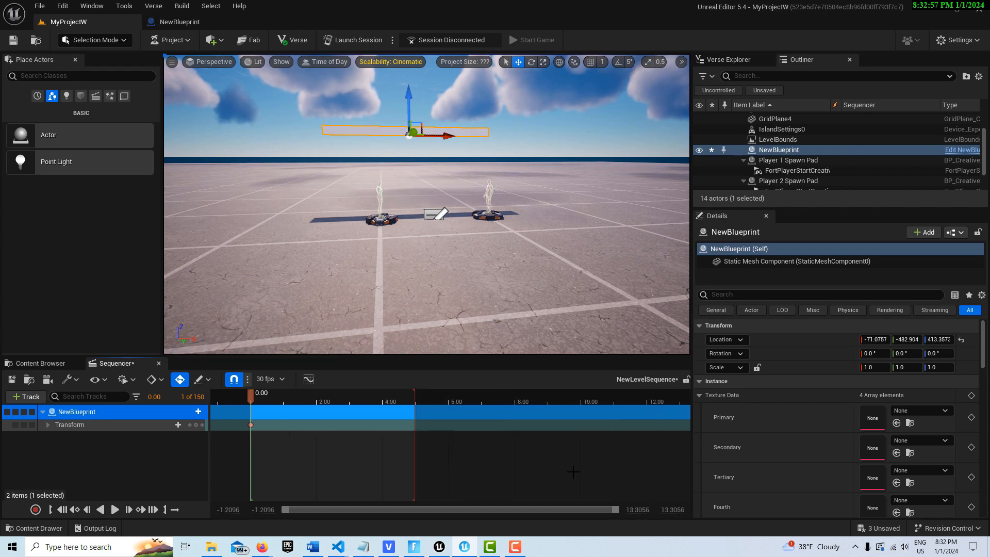
scroll(572, 471, "down", 2, "ctrl")
left_click_drag(367, 399, 479, 401)
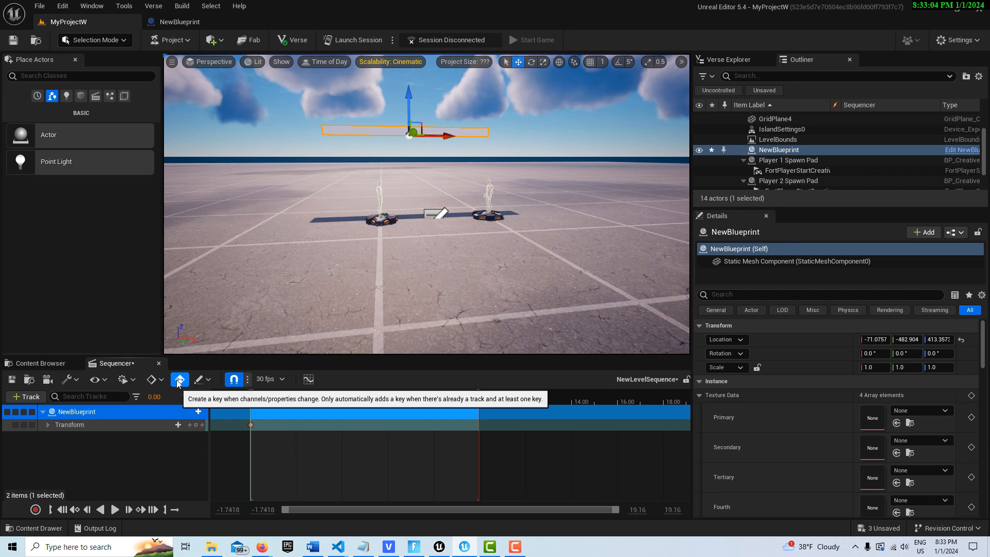
At the sequence's last frame, key the NewBlueprint actor's X scale down to about 0.07
left_click(153, 511)
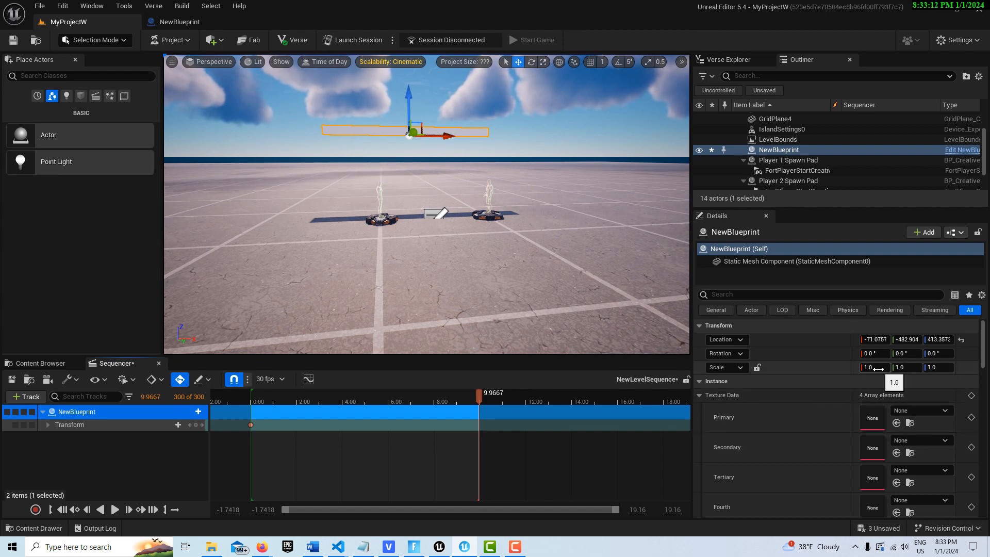
left_click_drag(878, 368, 872, 368)
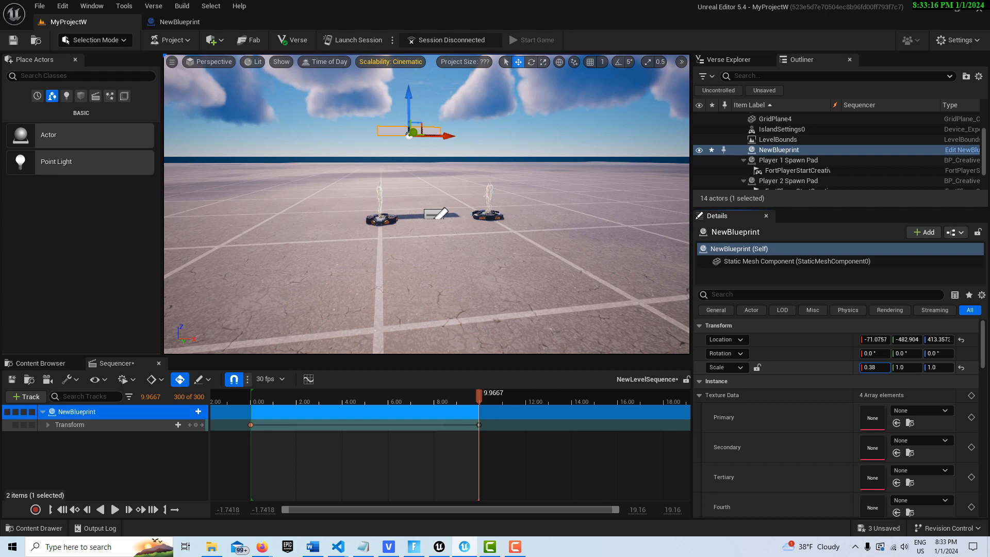
left_click_drag(873, 368, 866, 368)
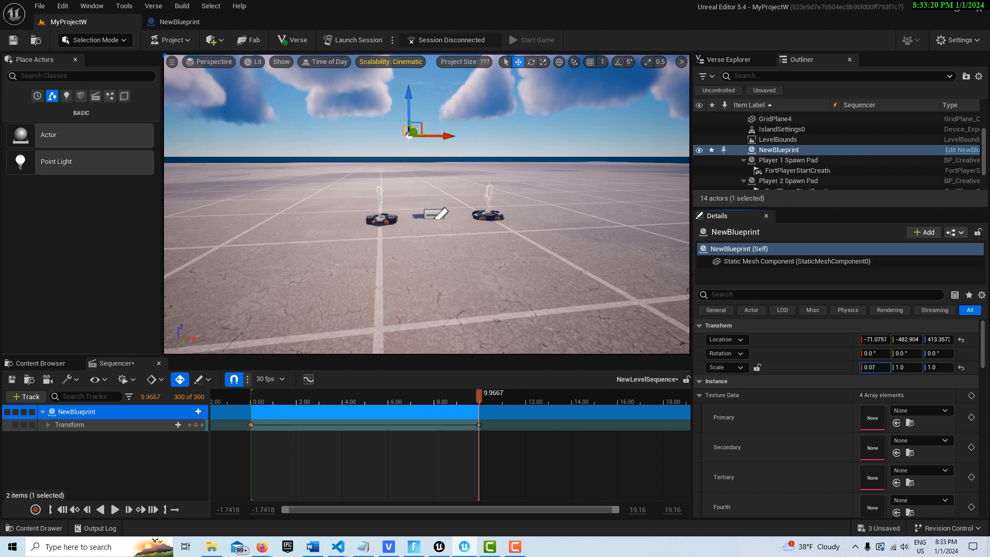
Set the NewBlueprint actor's X scale to 0.8275 at the sequence's last frame
left_click_drag(871, 368, 879, 368)
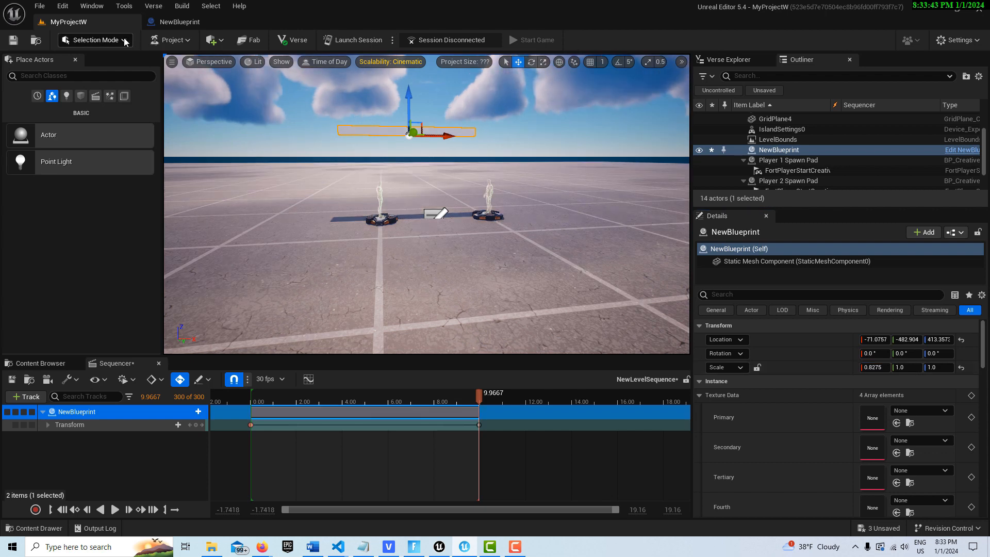
Switch to Modeling mode and place a new box on the ground in front of the spawn pads
left_click(96, 40)
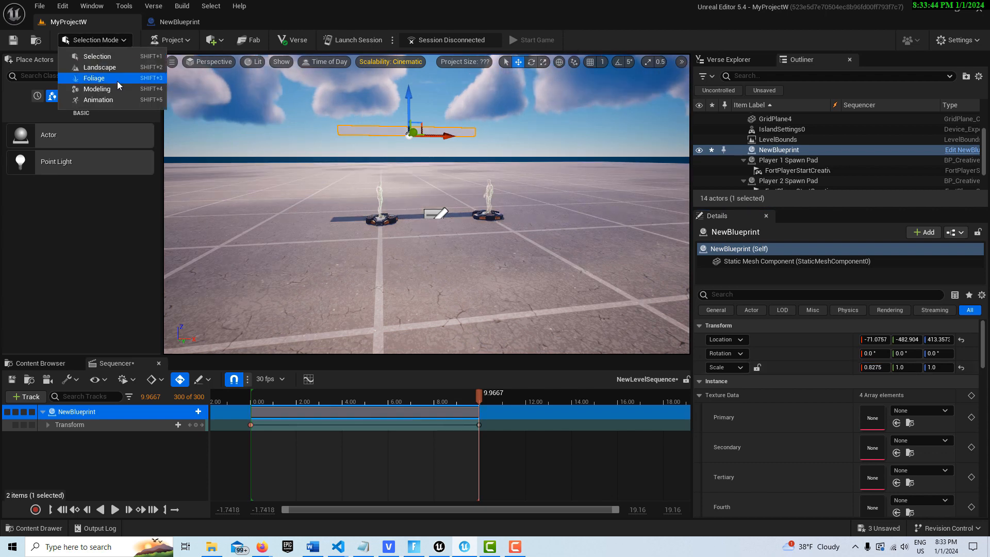
left_click(118, 93)
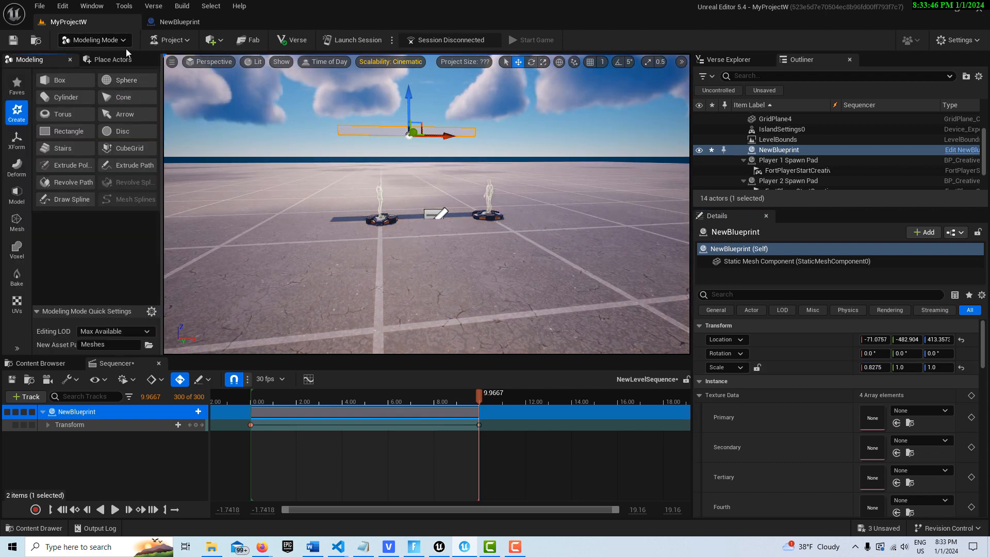
left_click(58, 80)
left_click(480, 260)
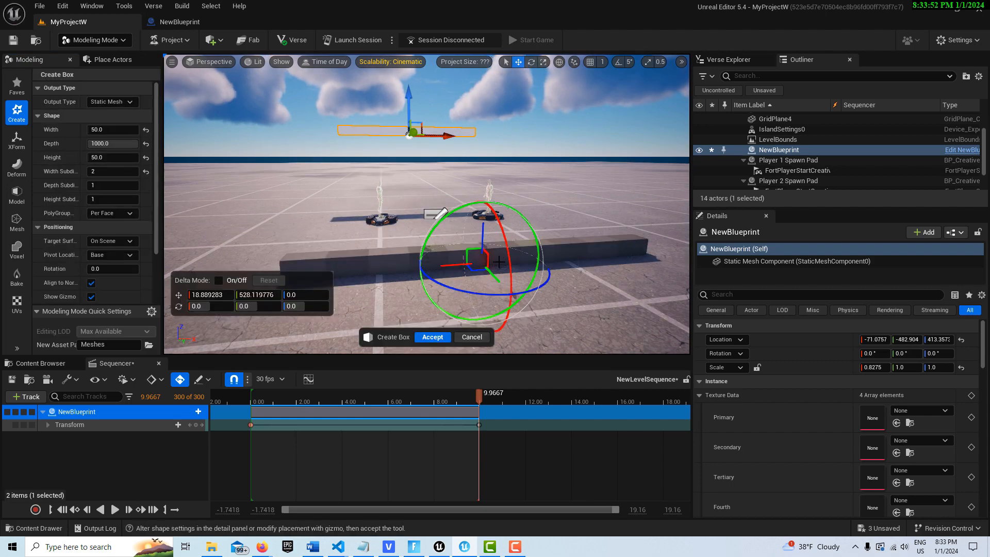
Size the new box to width 100, depth 100 and height 1000, and accept it as a static mesh
left_click(132, 130)
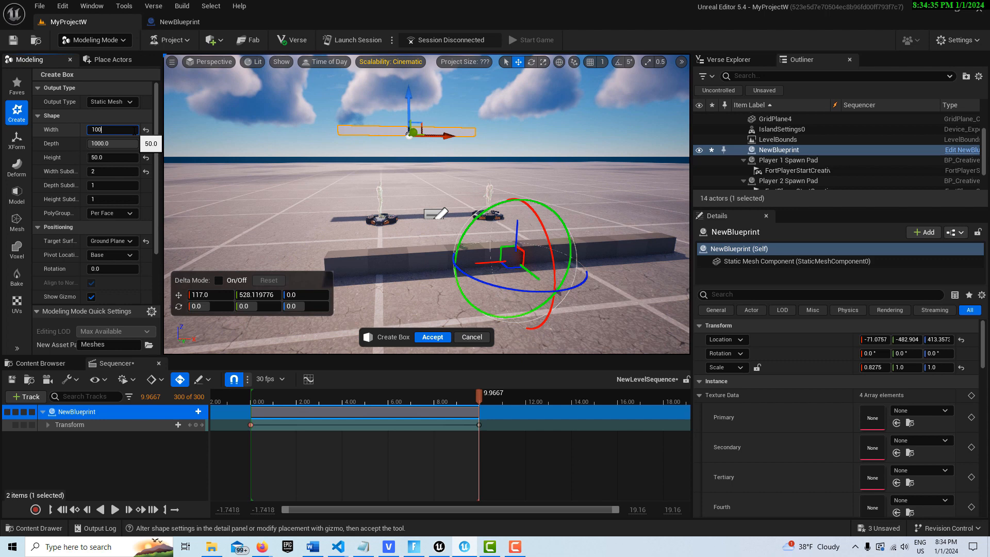
key("Return")
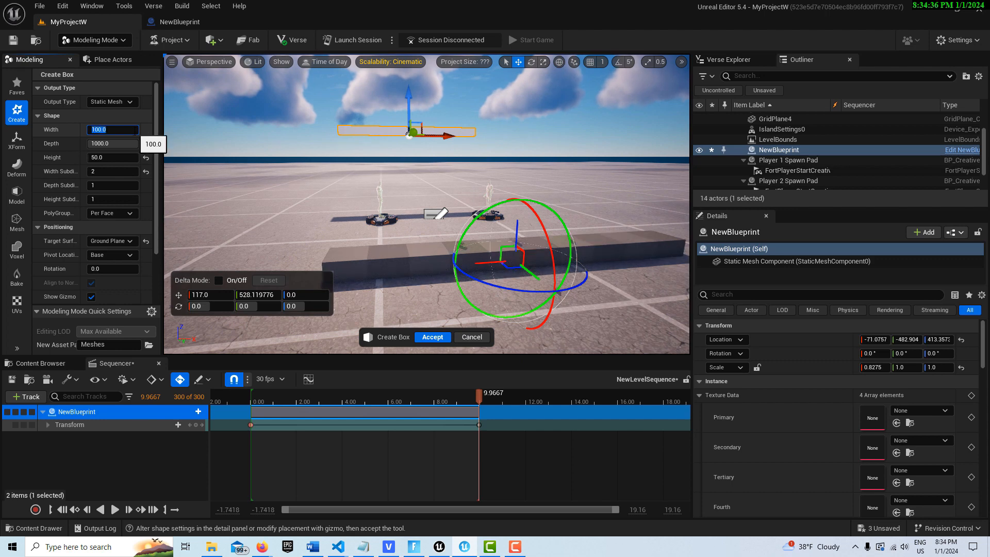
left_click(120, 145)
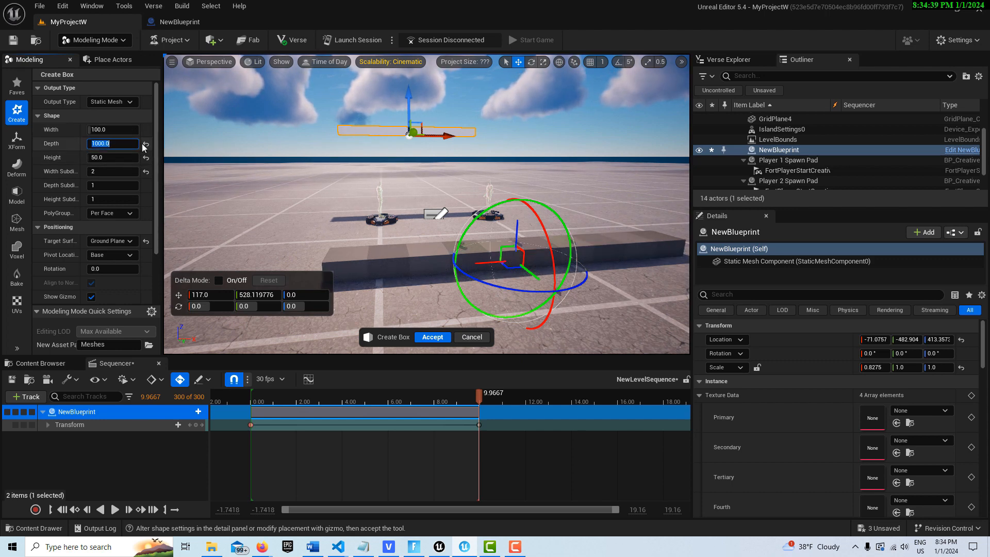
left_click(146, 144)
left_click(147, 157)
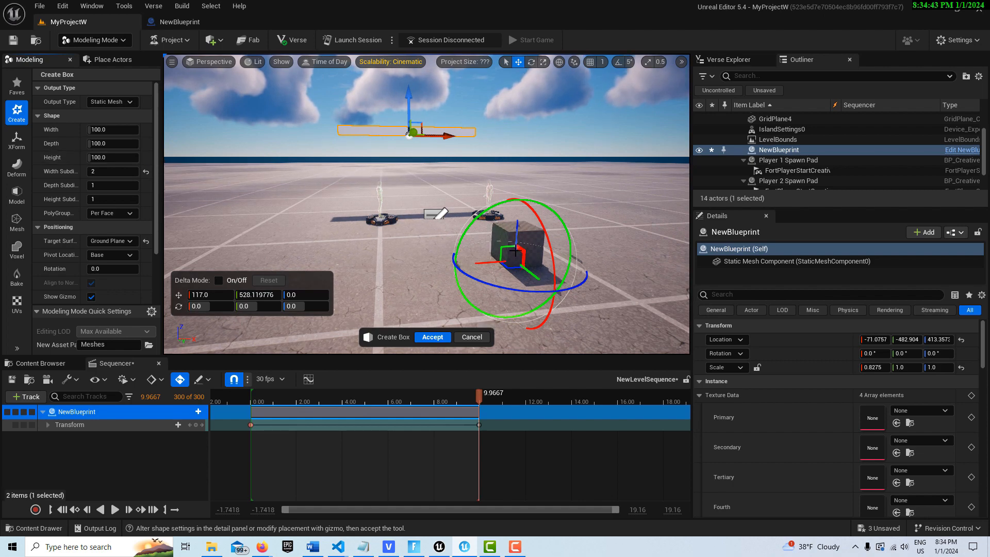
scroll(588, 283, "up", 5)
scroll(590, 285, "down", 2)
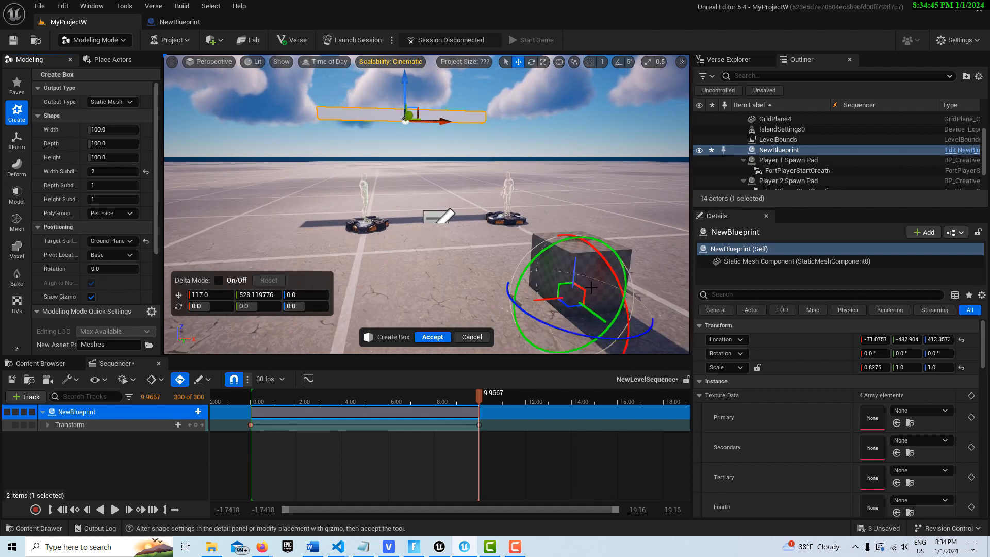
scroll(630, 283, "down", 3)
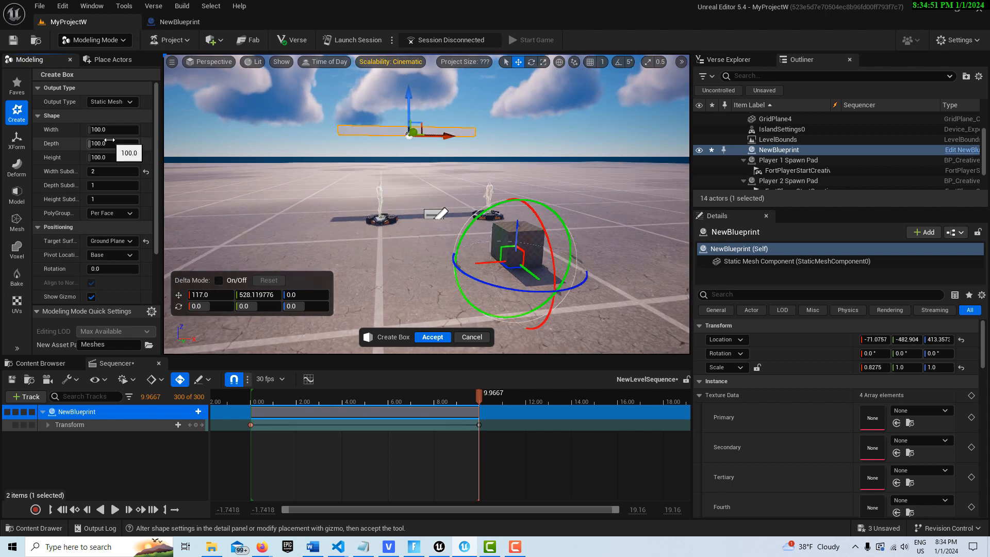
left_click_drag(98, 157, 155, 157)
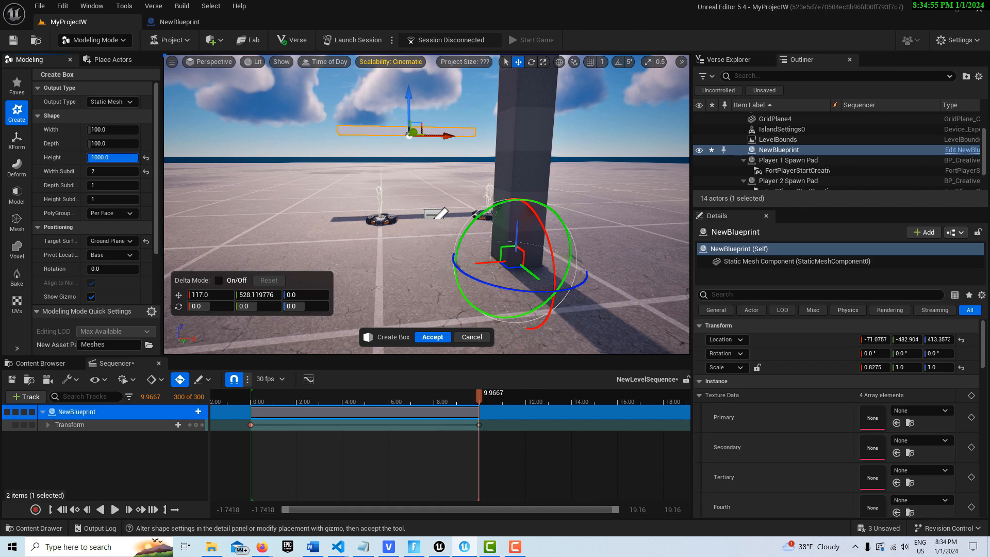
scroll(573, 202, "down", 4)
scroll(588, 121, "down", 1)
mouse_move(586, 127)
right_mouse_down()
mouse_move(594, 78)
mouse_move(591, 116)
right_mouse_up()
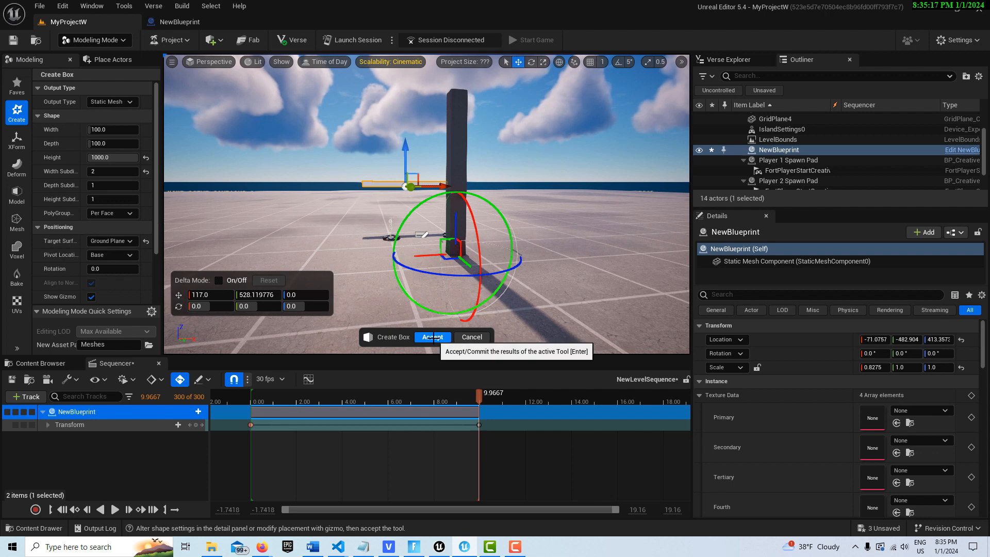
left_click(433, 337)
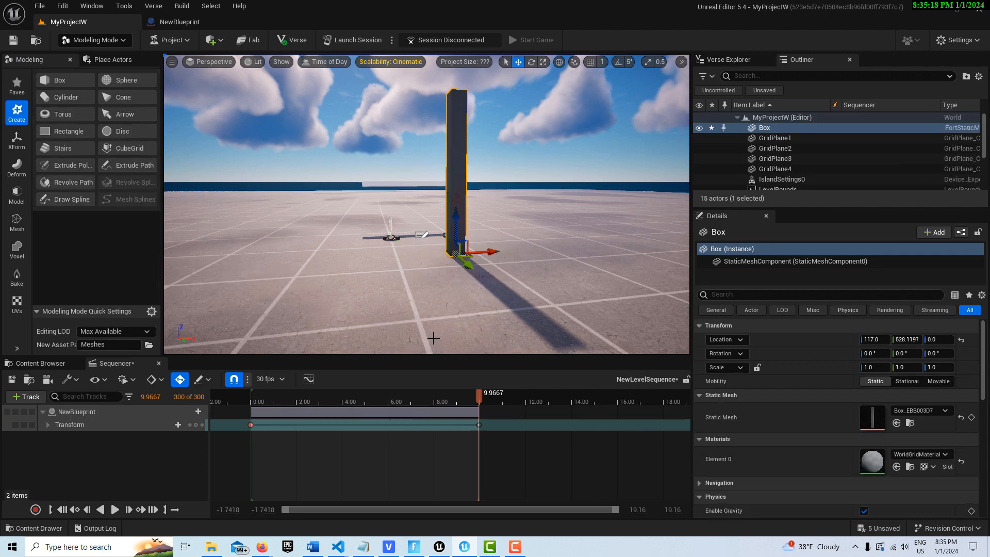
Return to Selection mode and save the current level
left_click(119, 40)
left_click(92, 56)
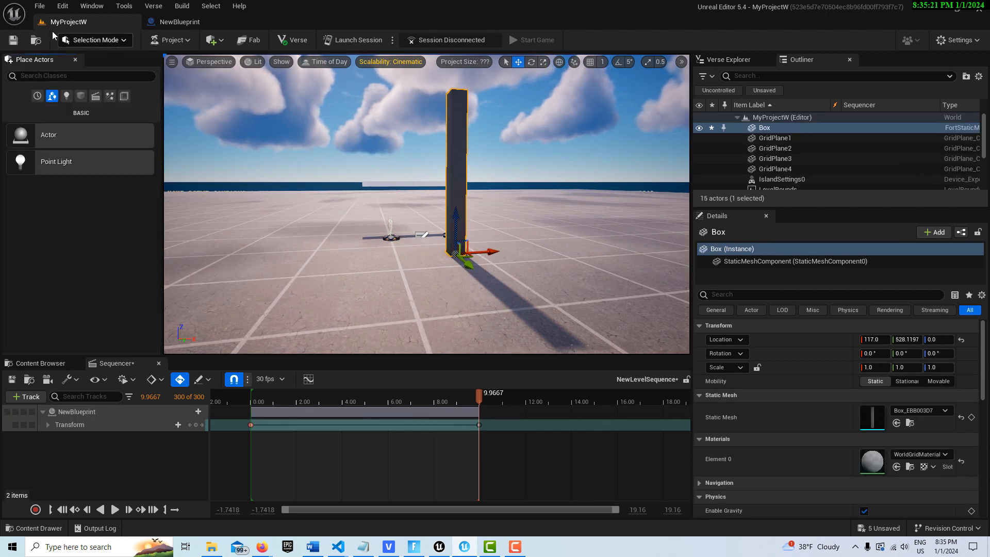
left_click(14, 41)
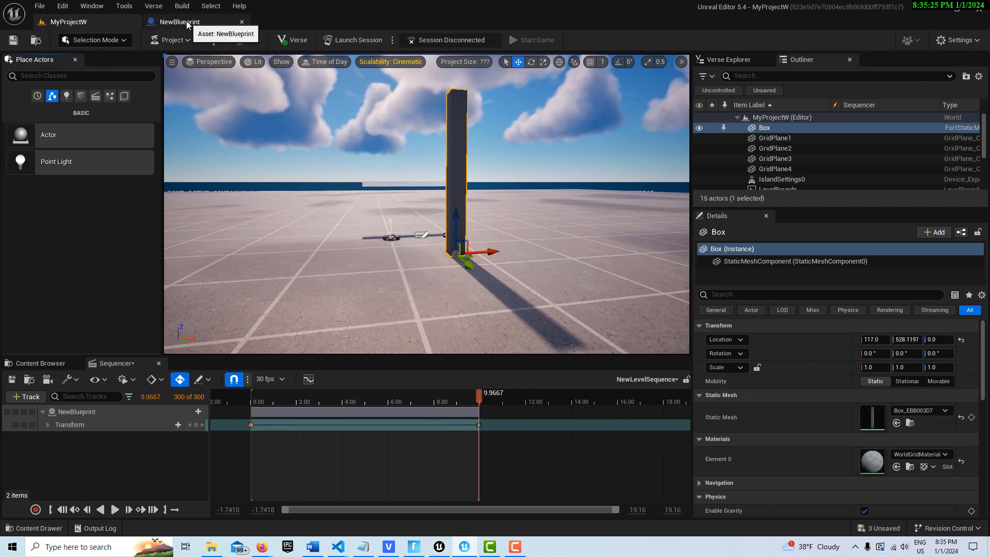
Rename the new tall box mesh in the Meshes folder to Box1 and save all project assets
left_click(50, 363)
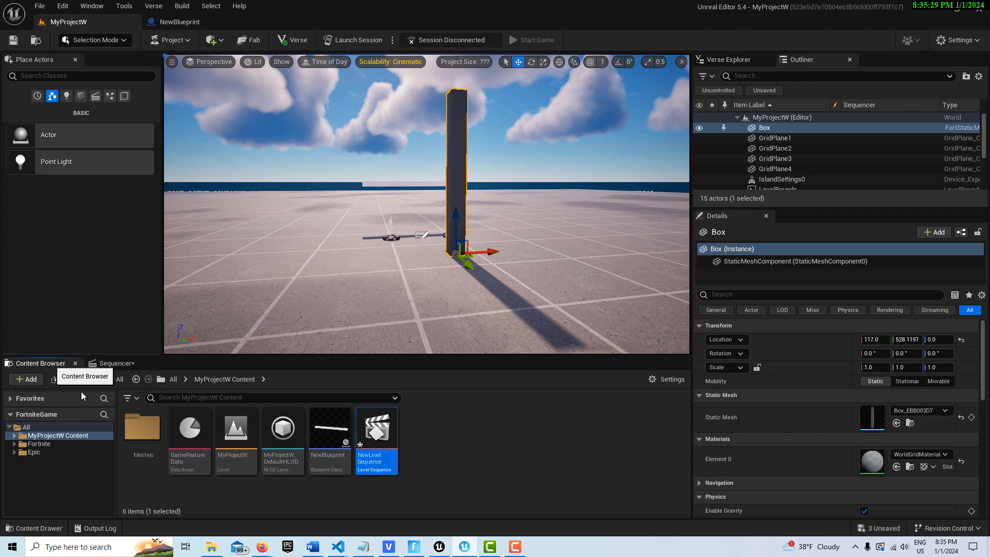
left_click(135, 432)
left_click_drag(135, 432, 132, 437)
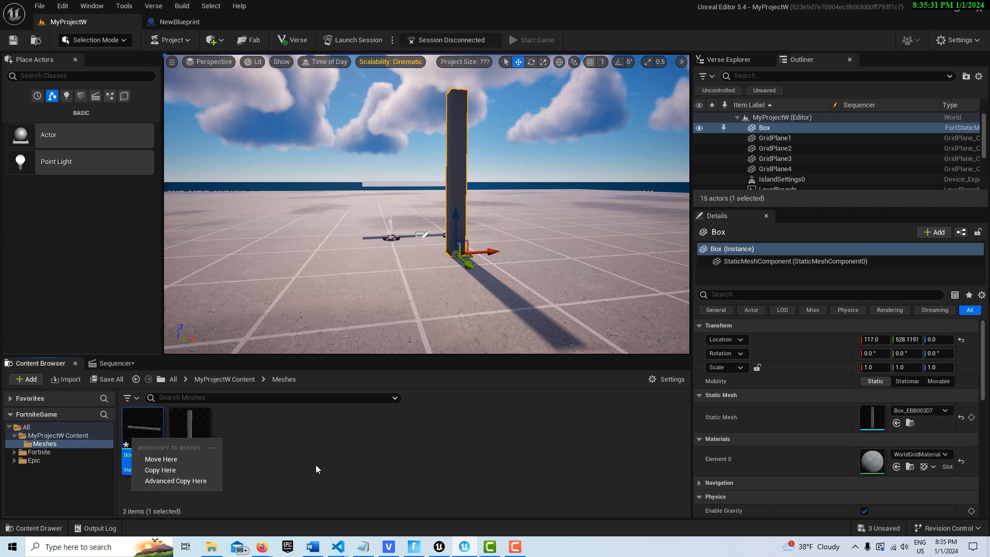
left_click(283, 435)
left_click_drag(192, 460, 194, 464)
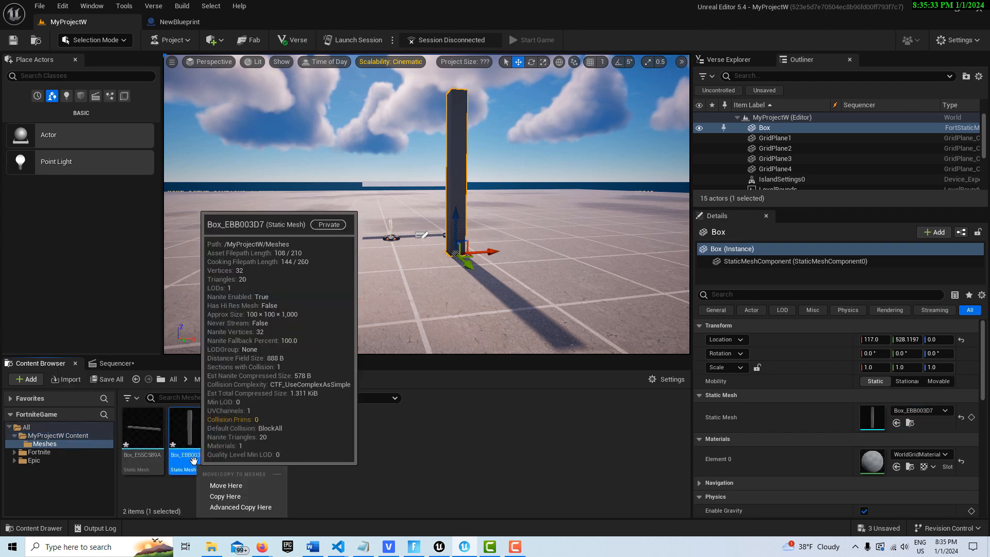
key("Escape")
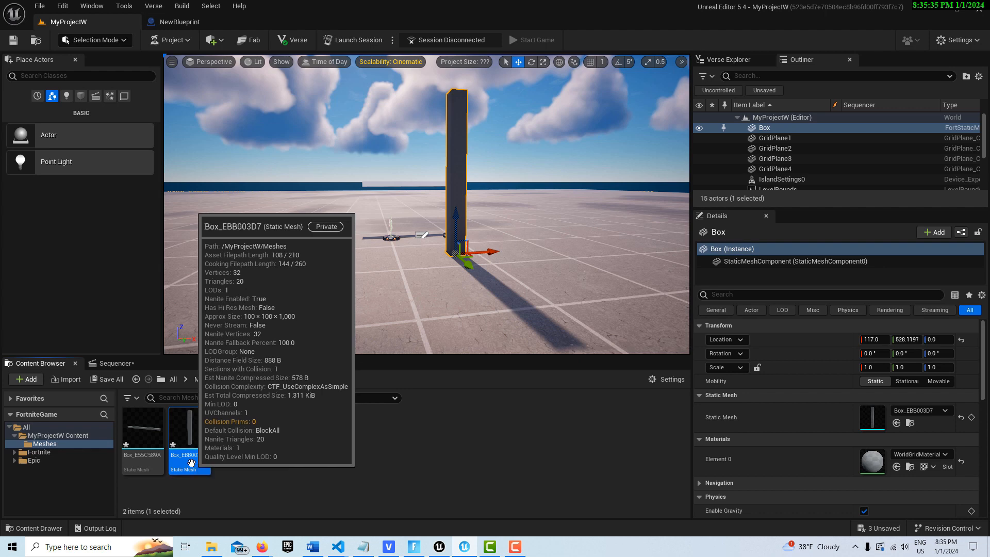
key("F2")
type("Box")
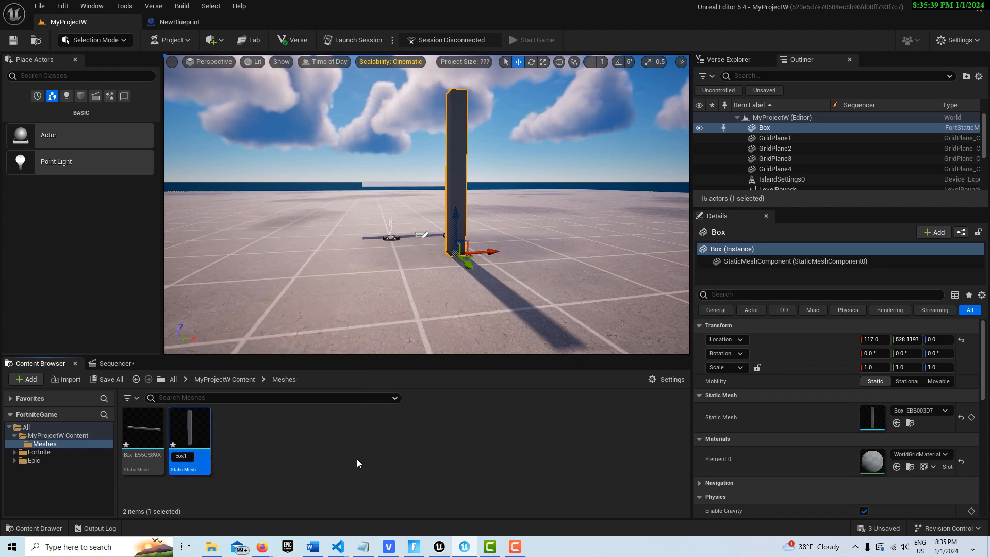
type("1")
key("Return")
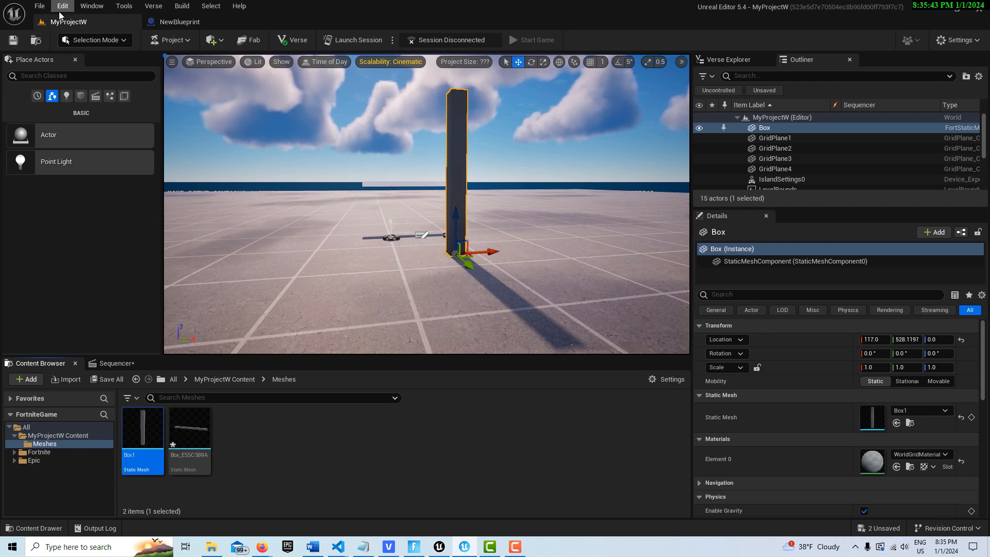
left_click(40, 6)
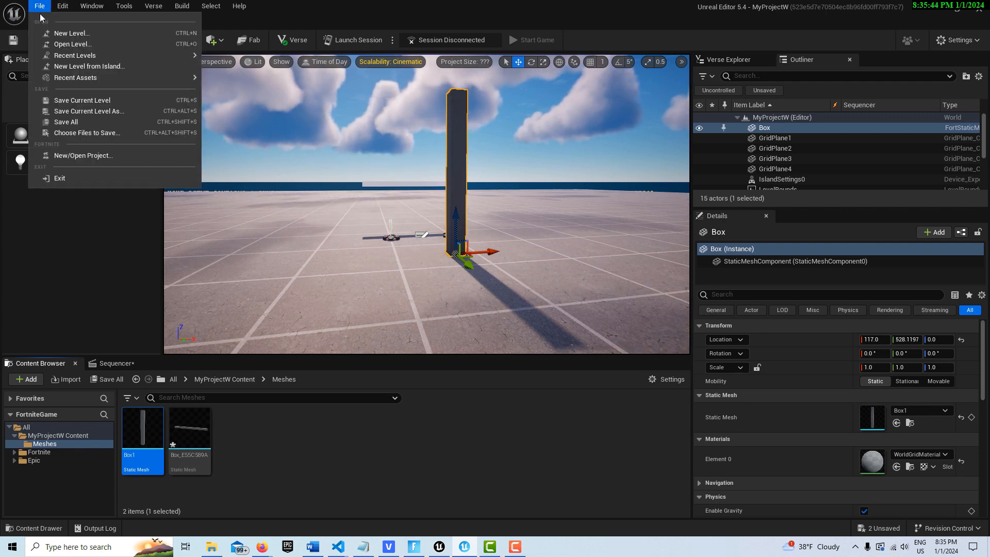
left_click(66, 122)
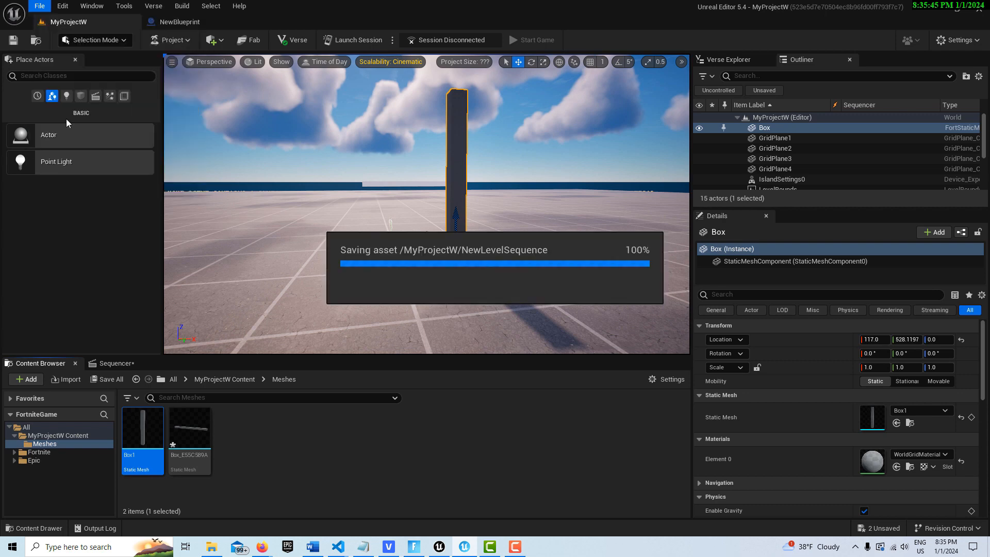
Assign Box1 as the static mesh of NewBlueprint's Static Mesh Component and save the blueprint
left_click(194, 23)
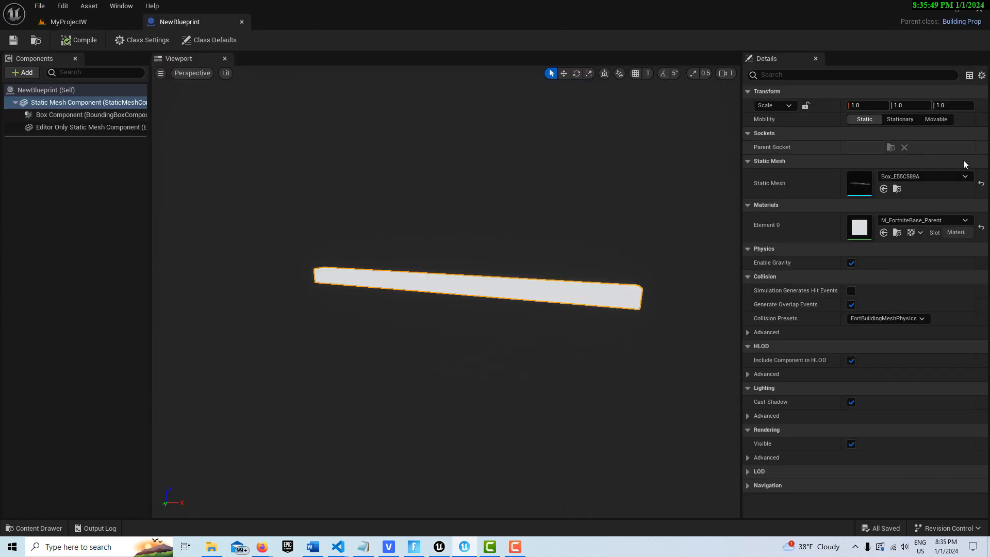
left_click(962, 176)
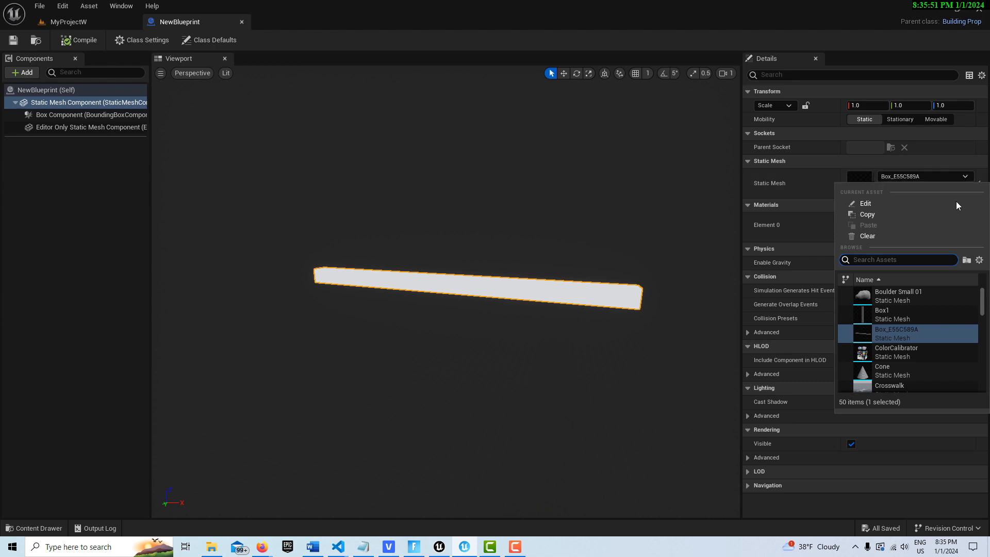
left_click(902, 313)
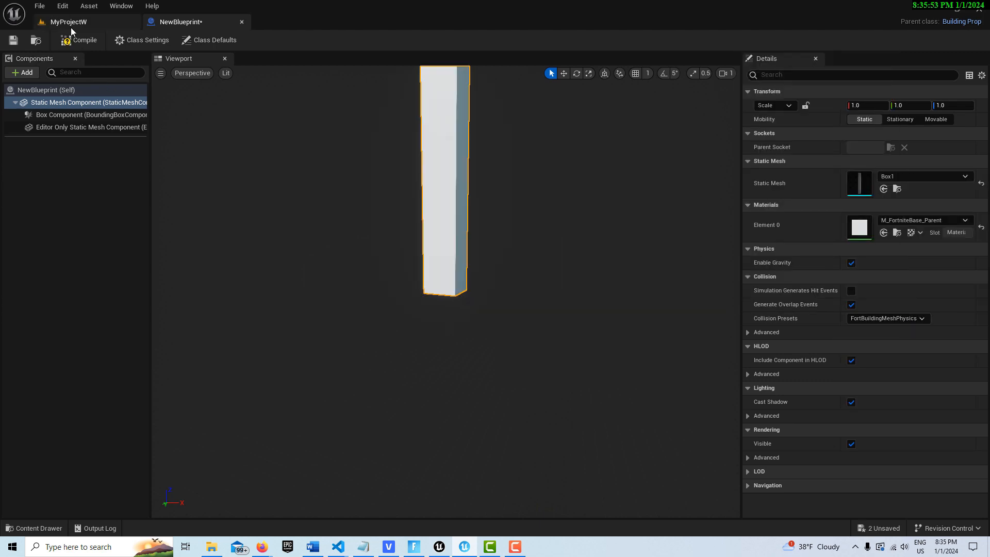
left_click(13, 40)
Delete the standalone Box actor from the MyProjectW level
left_click(81, 22)
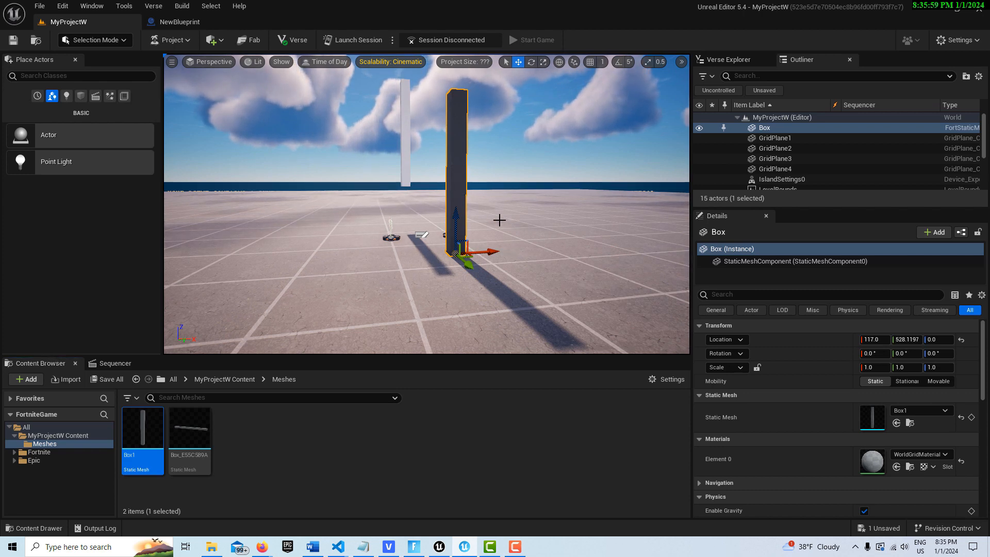
key("Delete")
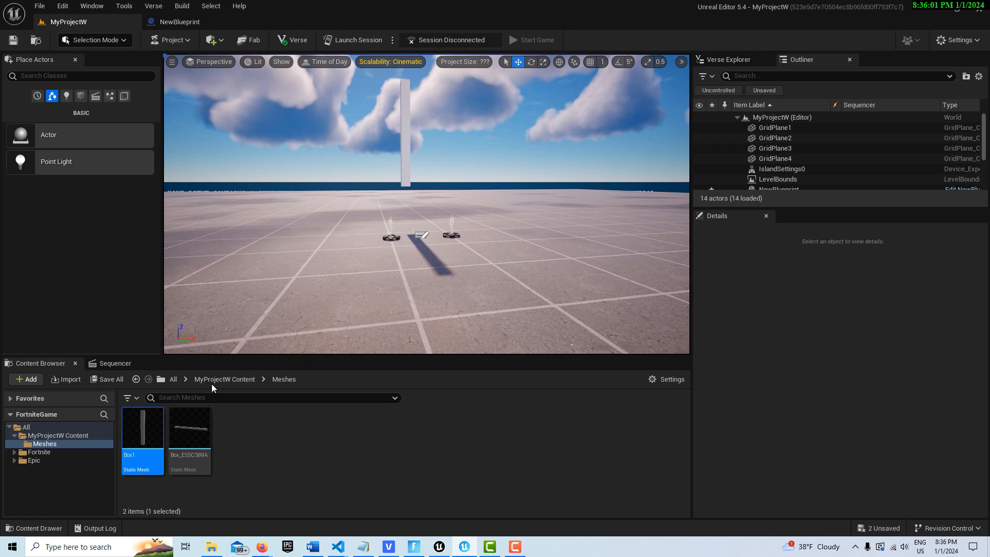
Open NewLevelSequence from MyProjectW Content in Sequencer and move the playhead to 0.00
left_click(87, 435)
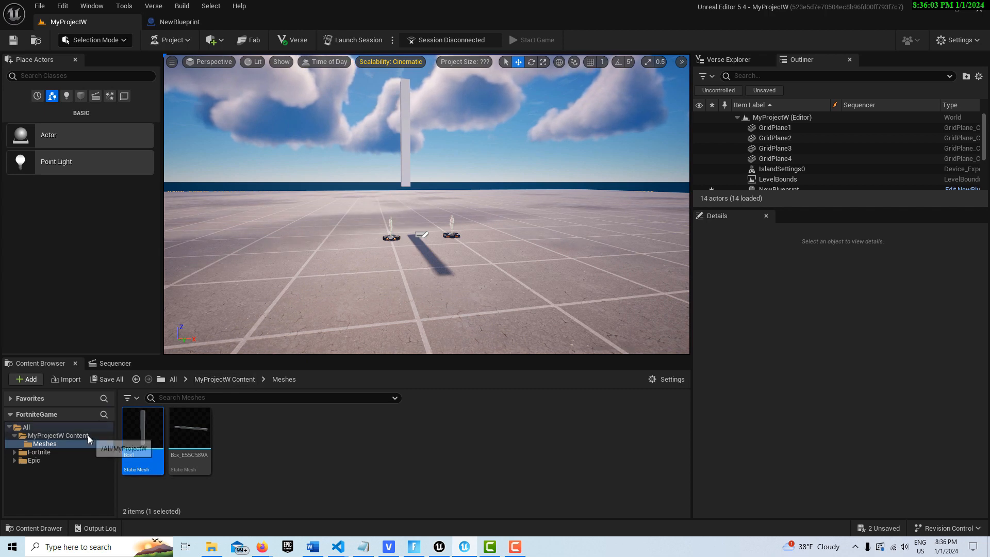
double_click(388, 442)
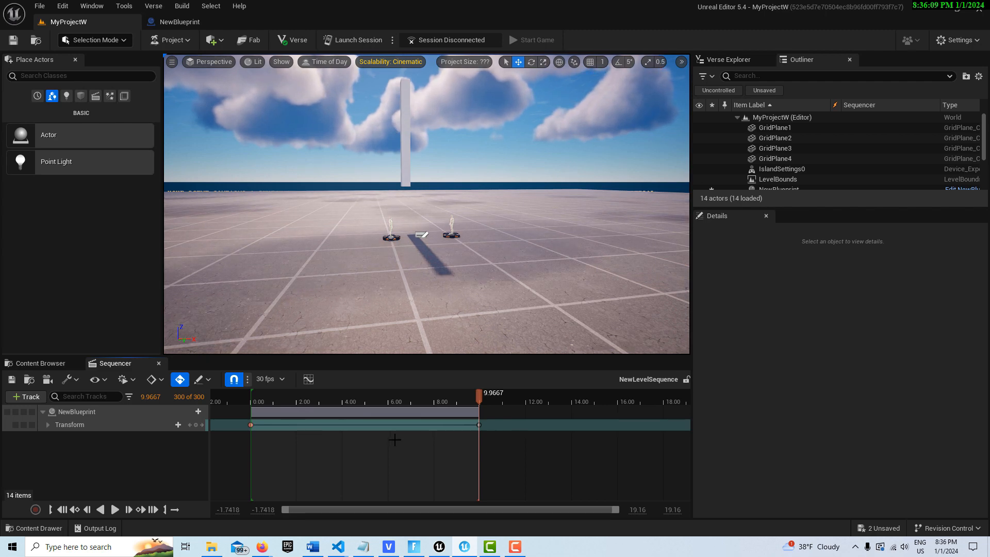
mouse_move(480, 392)
left_mouse_down()
mouse_move(243, 404)
mouse_move(475, 407)
left_mouse_up()
left_click_drag(406, 402, 251, 396)
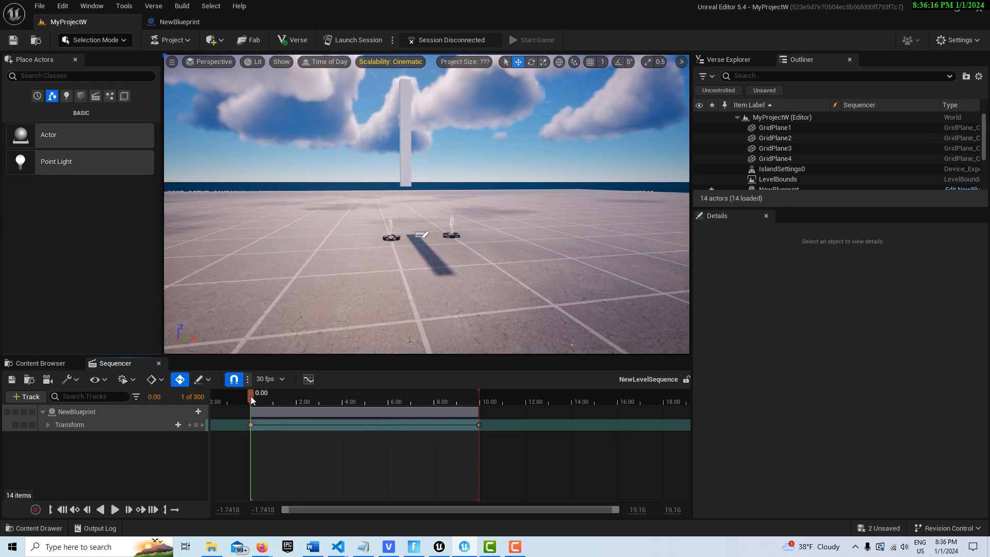
Delete NewBlueprint's keyed Transform track from the sequence and add a fresh Transform track to the actor
left_click(99, 427)
key("Delete")
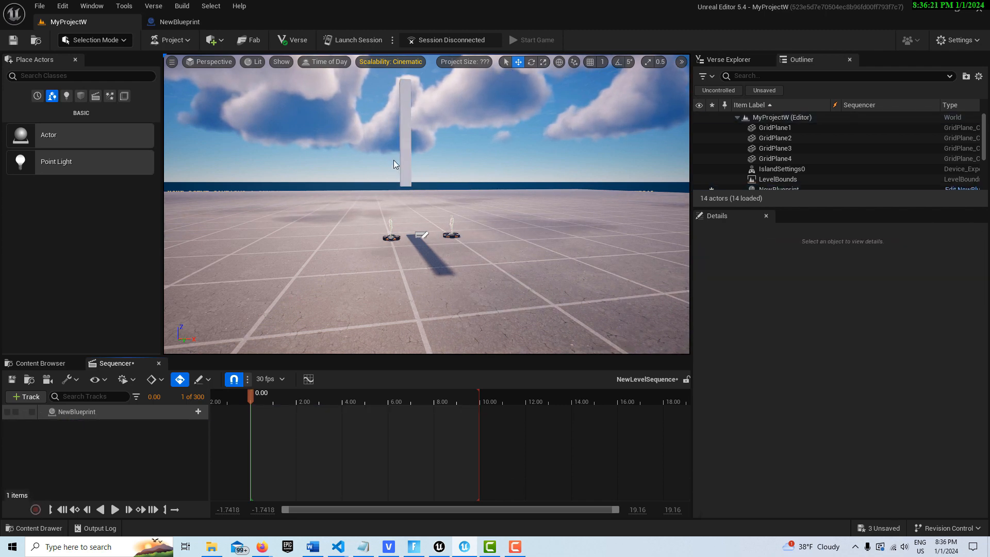
left_click(408, 149)
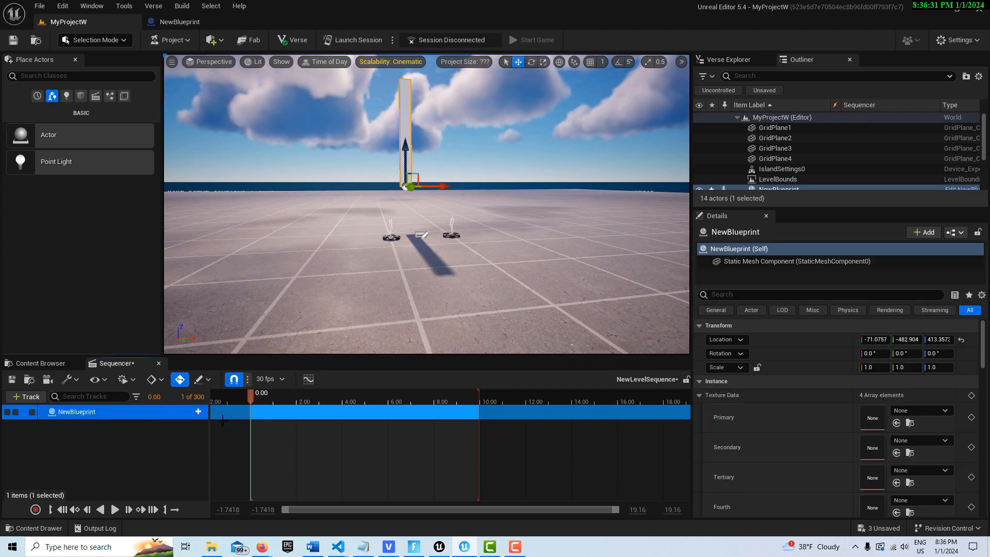
left_click(198, 412)
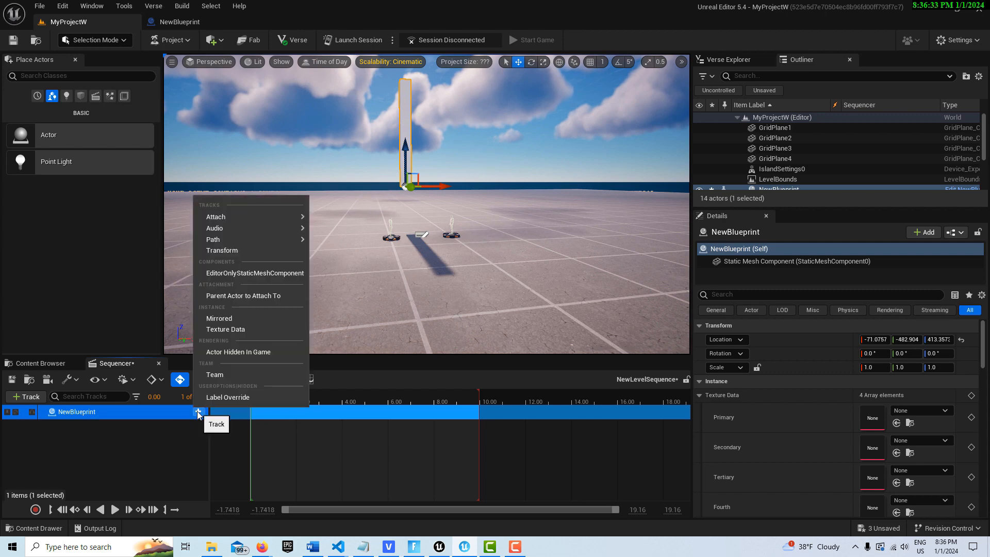
left_click(255, 250)
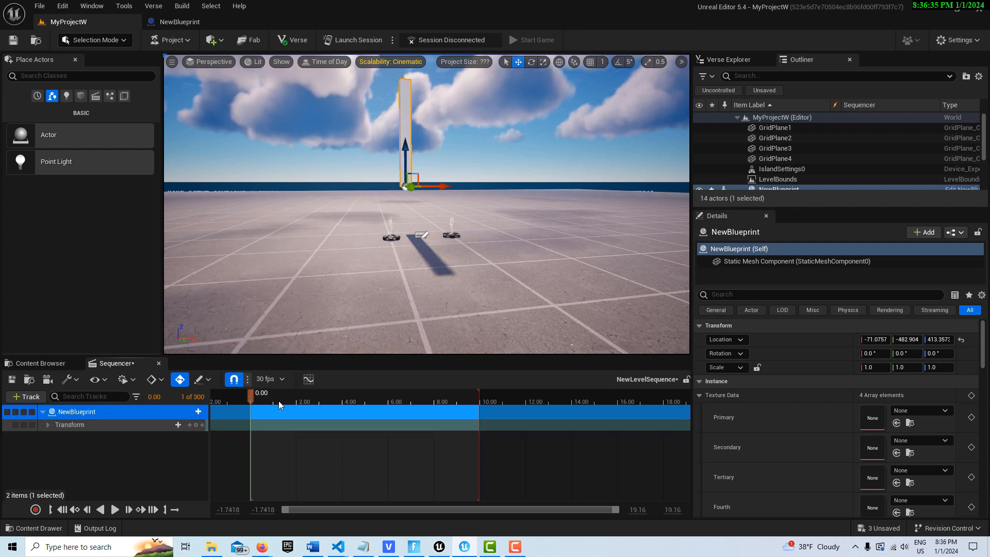
Key NewBlueprint's transform at 0.00, and set its Z scale to 0 at the sequence end, 9.9667
left_click(195, 425)
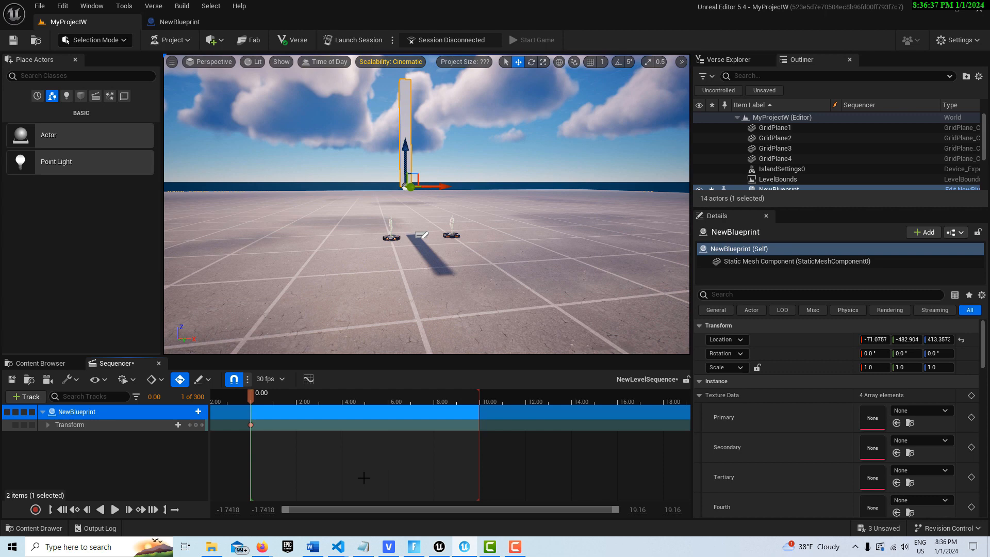
left_click(155, 509)
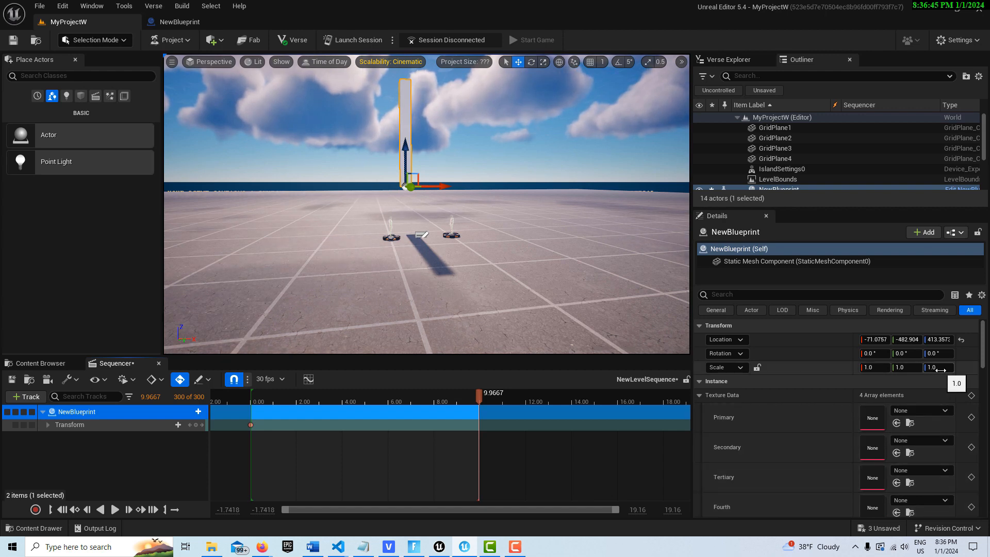
left_click_drag(941, 370, 869, 369)
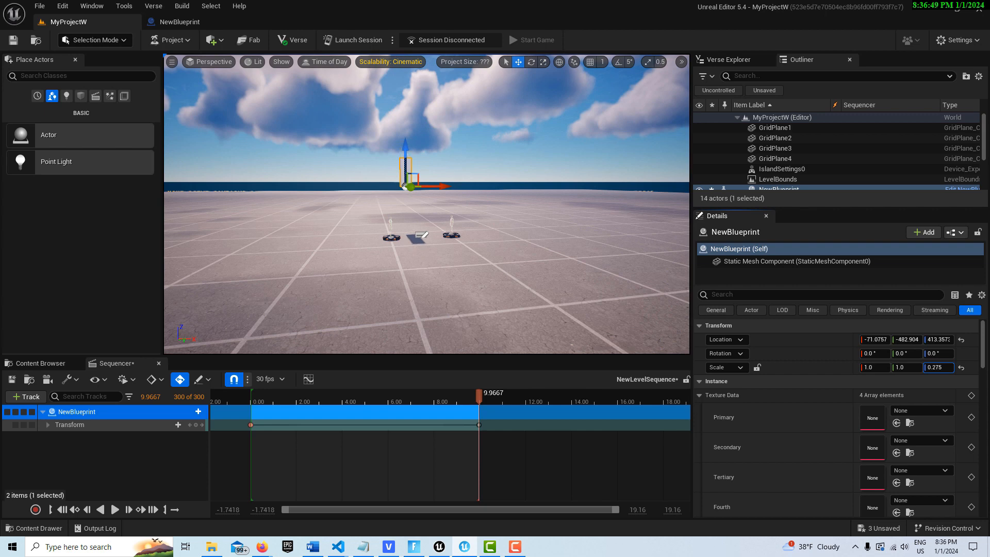
left_click(942, 369)
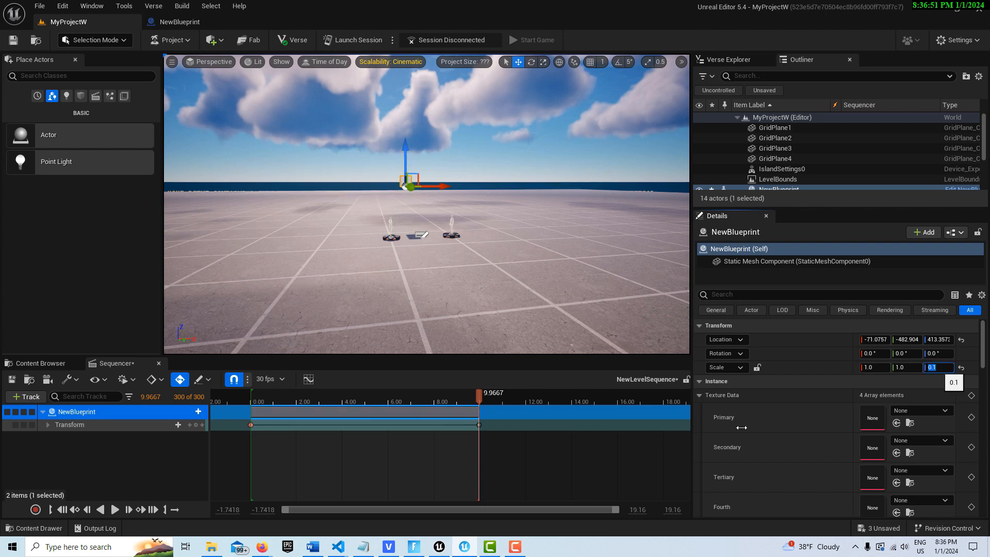
type("0")
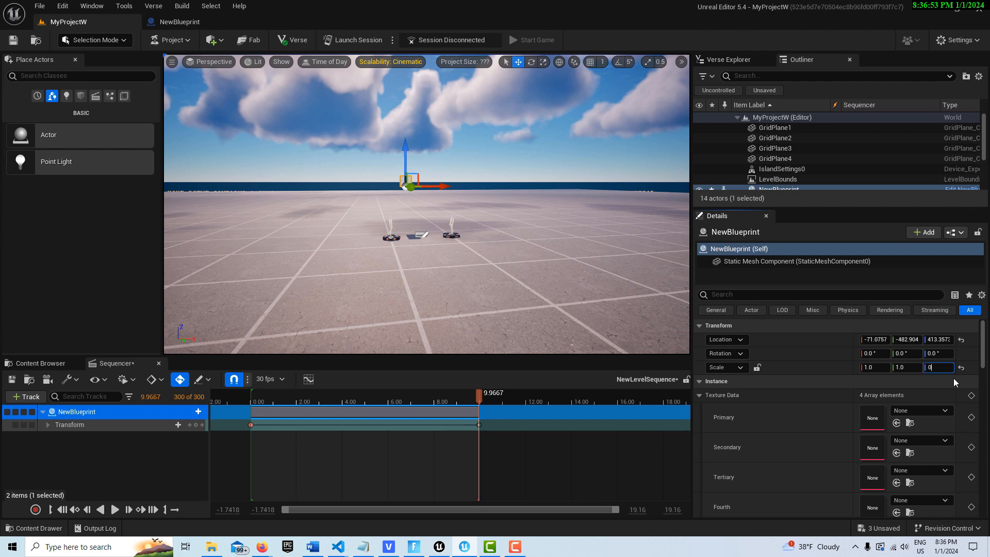
left_click(548, 276)
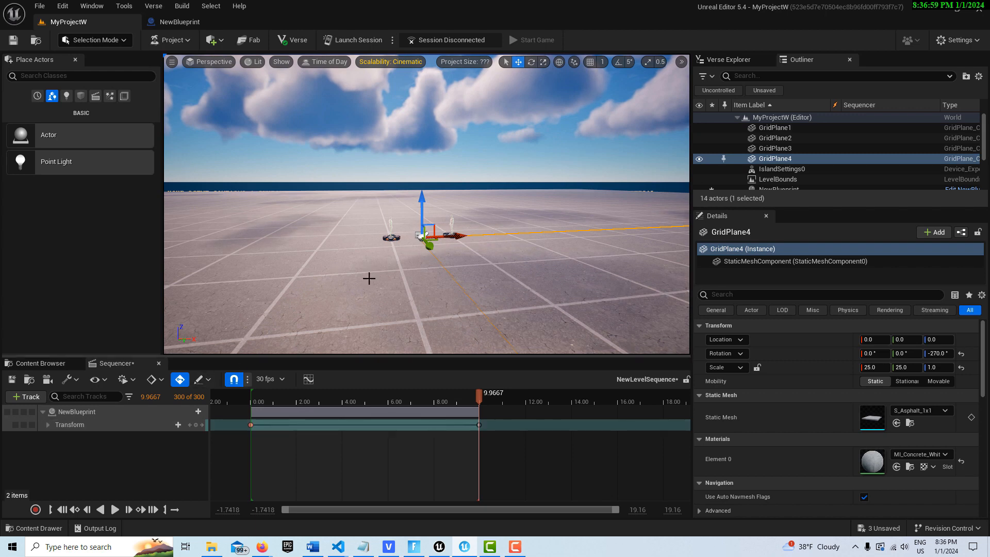
left_click(88, 425)
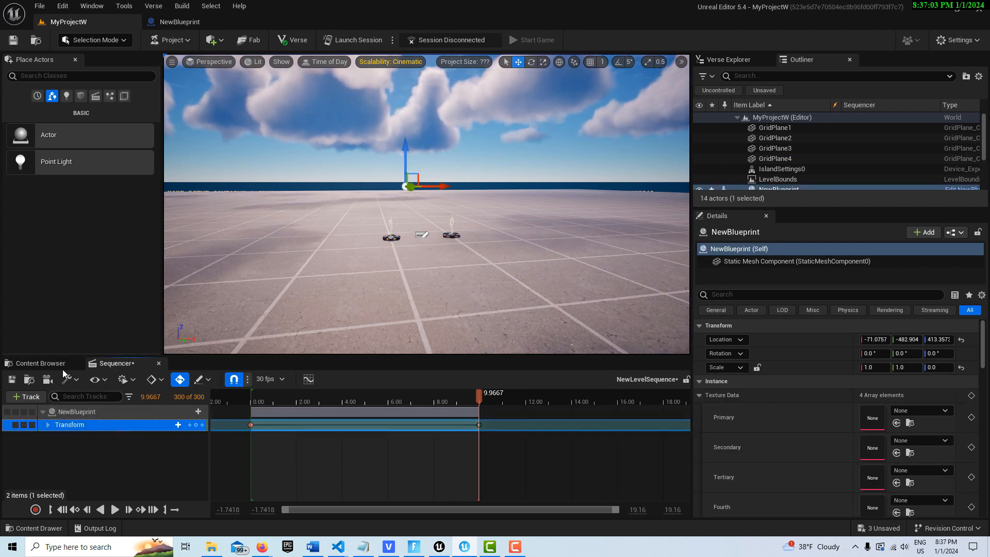
Find the Cinematic Sequence device in Fortnite's Devices folder and place it on the ground in front of the spawn pads
left_click(54, 366)
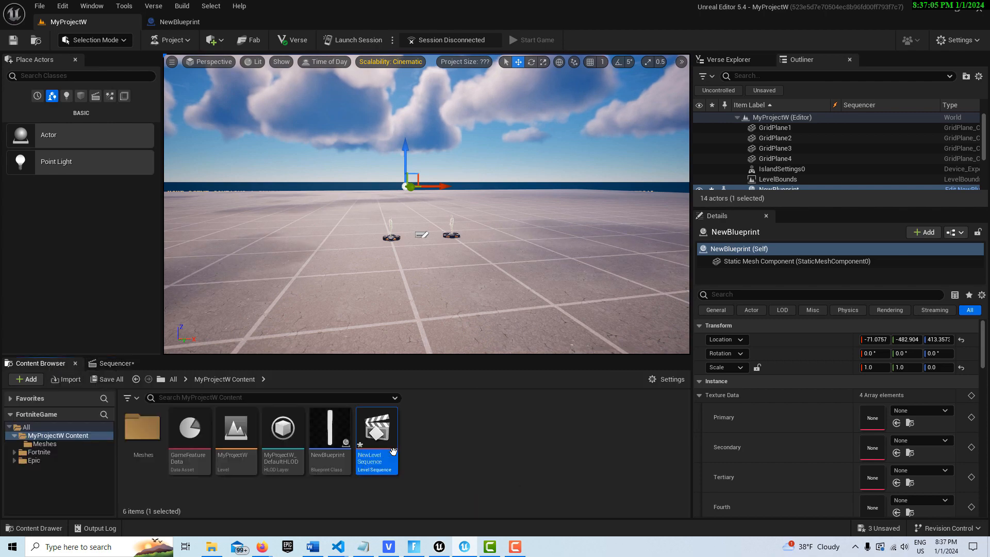
left_click(49, 453)
left_click(201, 436)
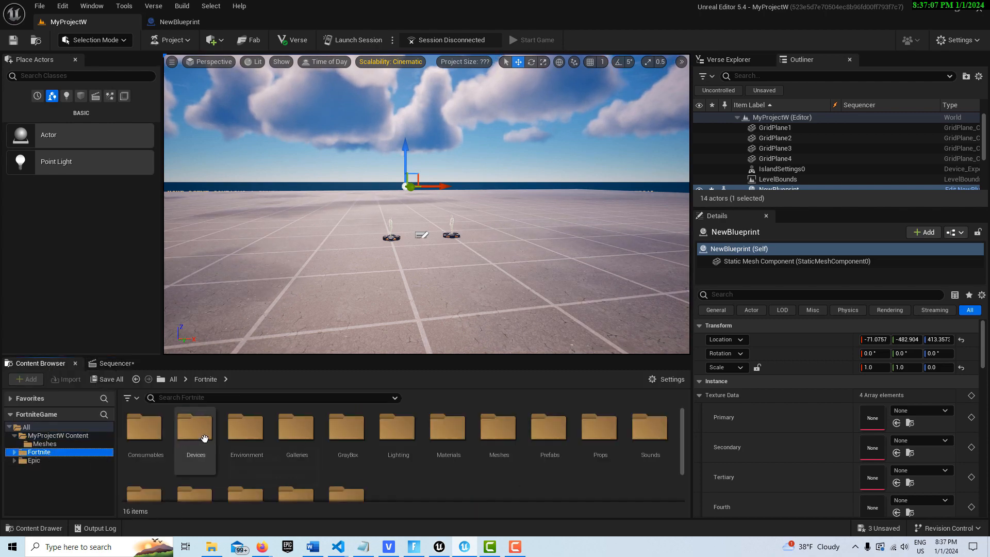
double_click(203, 437)
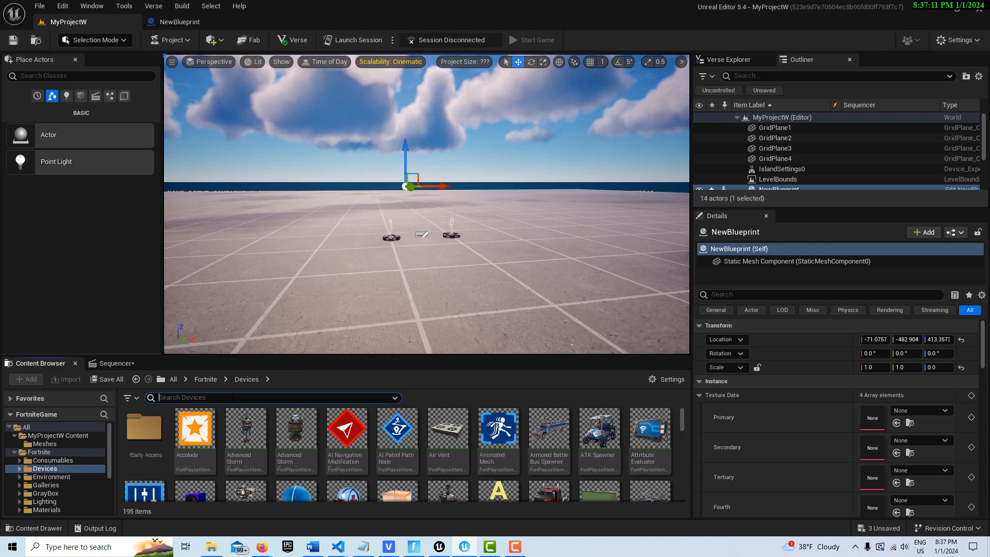
type("cine")
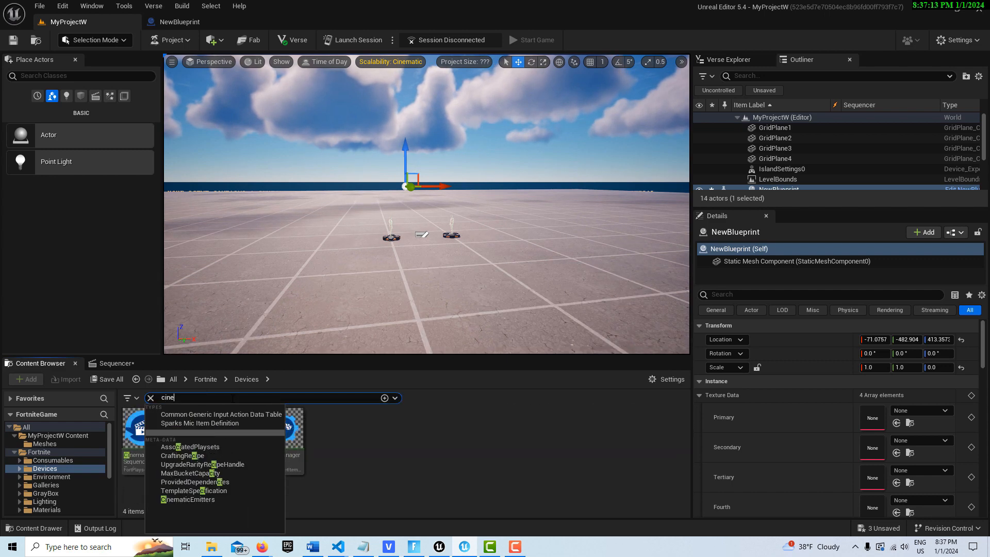
left_click_drag(136, 434, 470, 282)
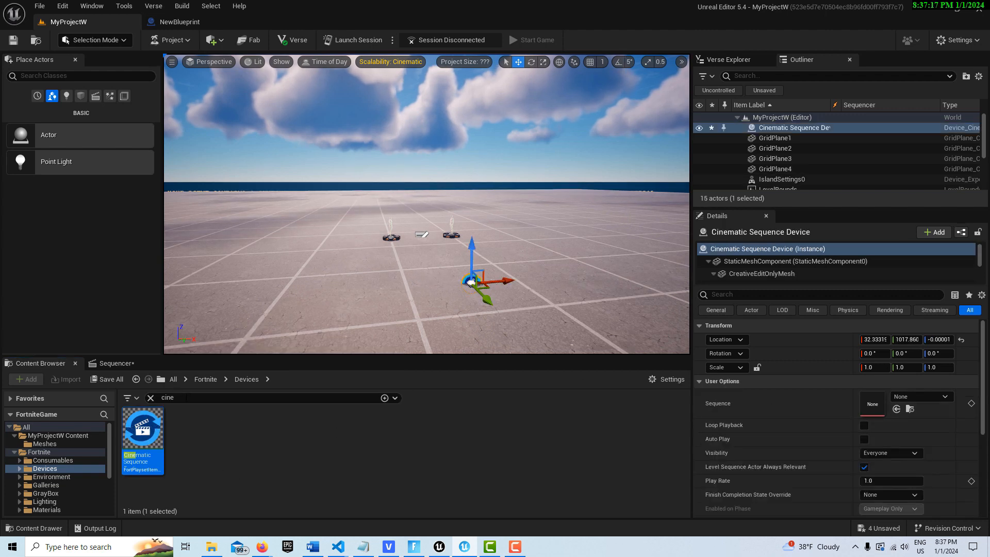
Find the Trigger device and place it on the ground beside the Cinematic Sequence device
type("trig")
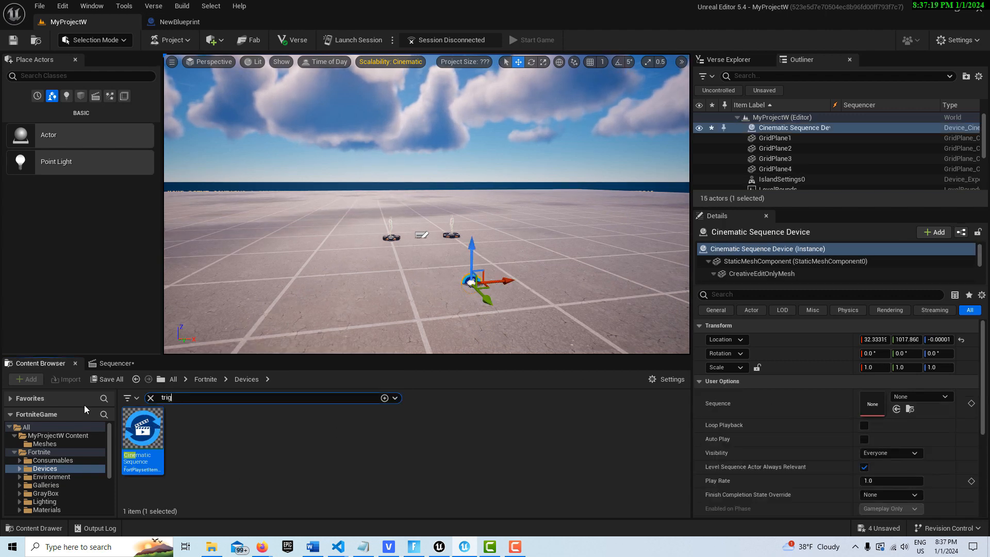
type("ger")
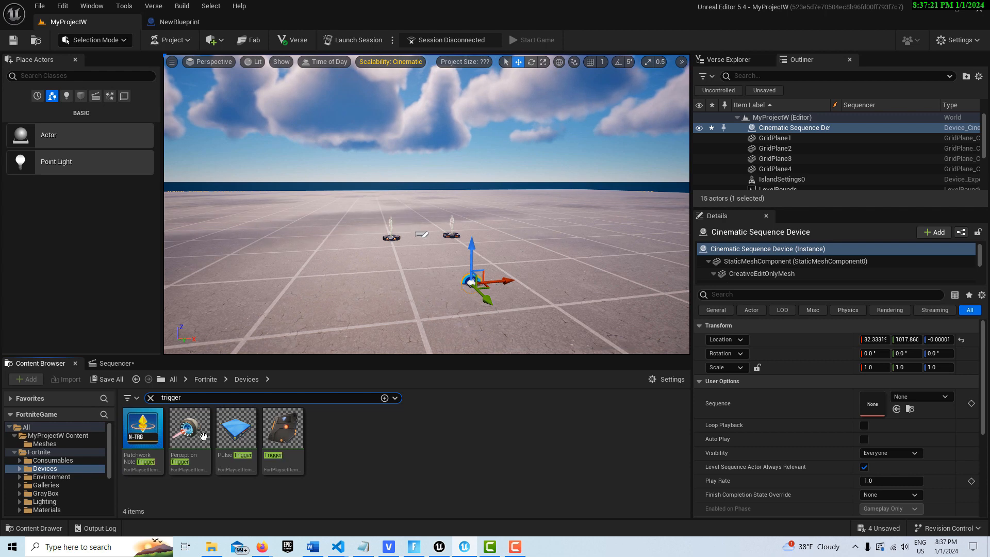
left_click_drag(290, 437, 432, 330)
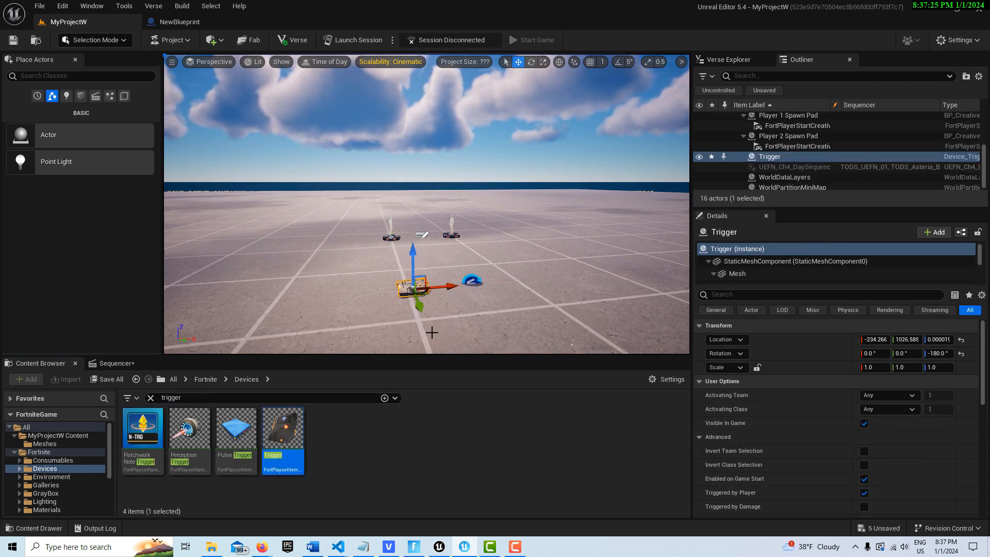
Preview the box's scale animation from the start of the sequence, stop it partway and return the playhead to 0.00
left_click(110, 359)
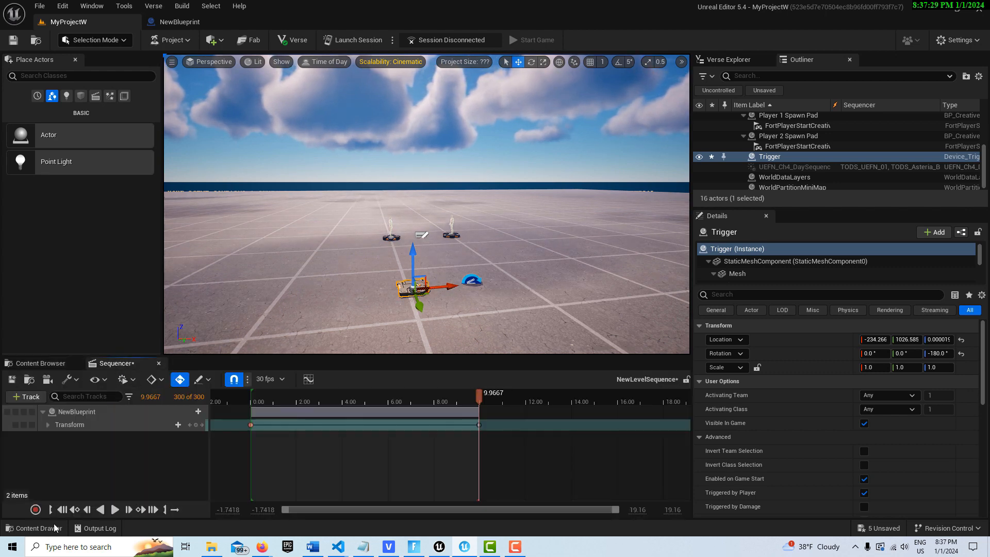
left_click(63, 510)
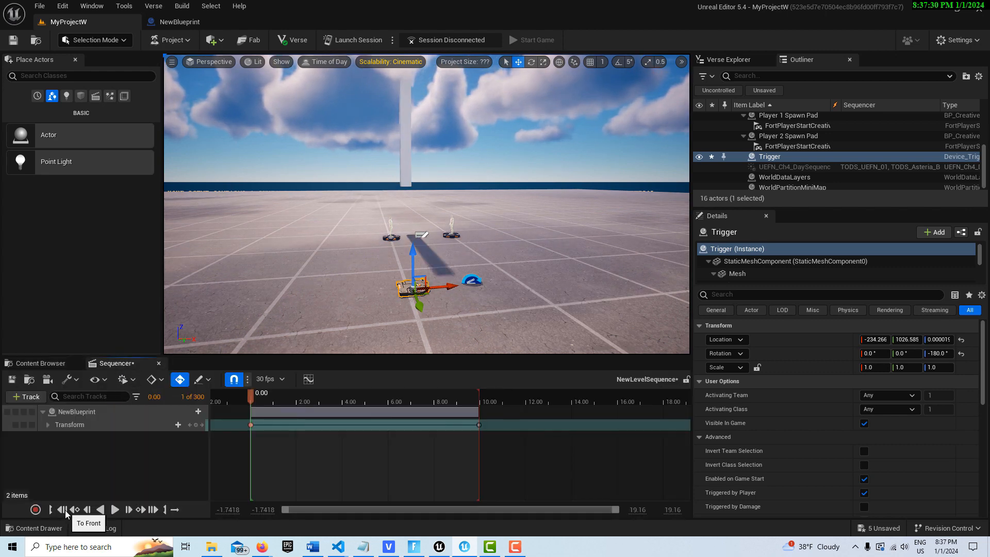
left_click(115, 509)
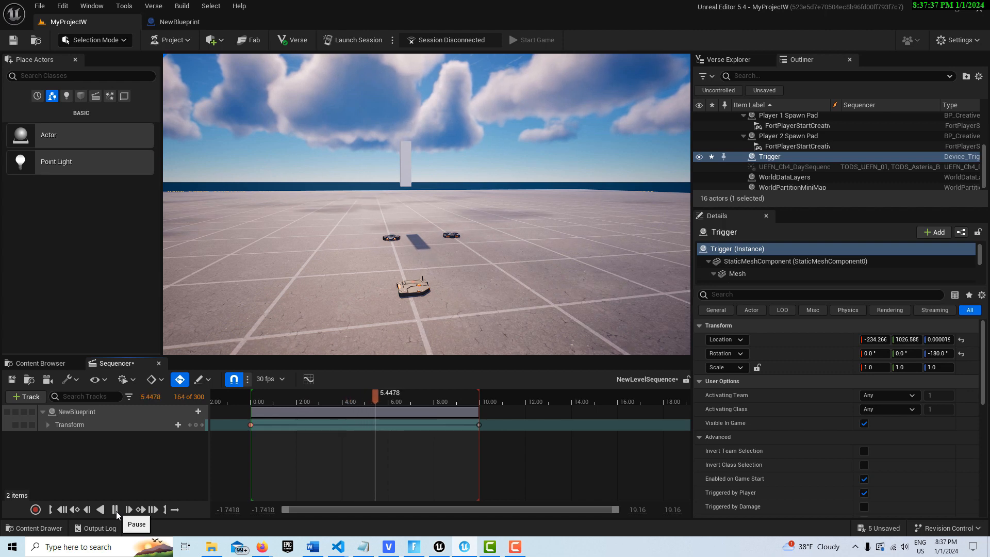
left_click(115, 509)
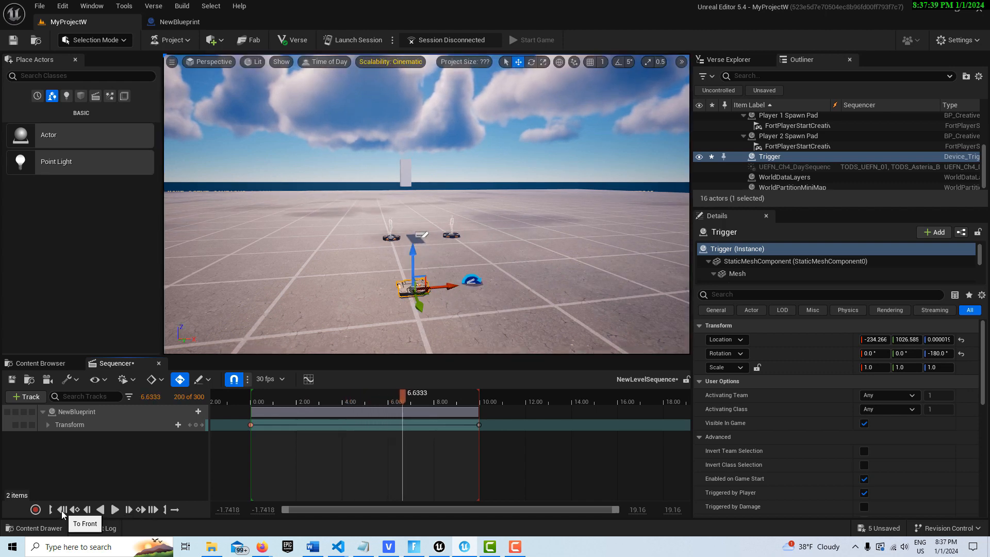
left_click(61, 510)
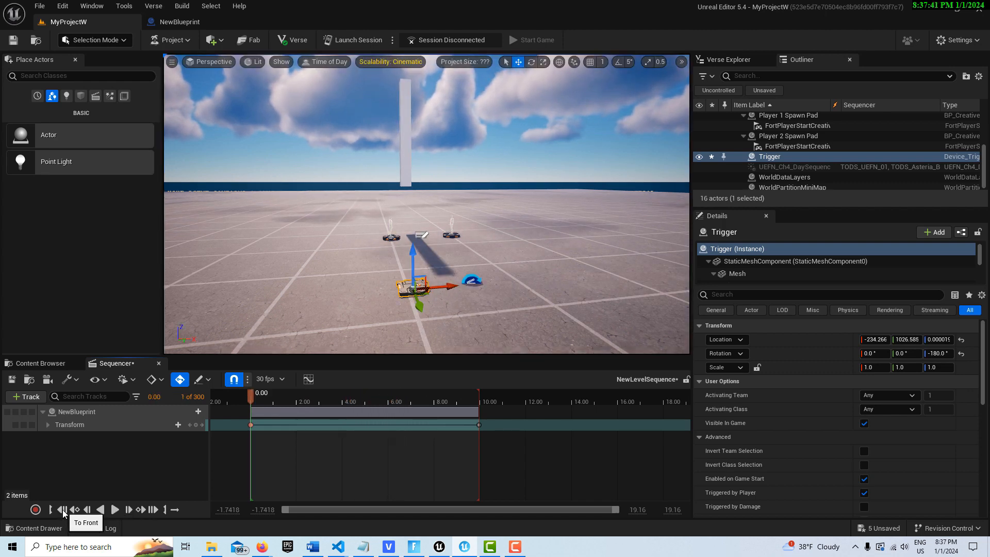
Find the Billboard device among the Fortnite devices and place it in the level by the vertical box
left_click(41, 363)
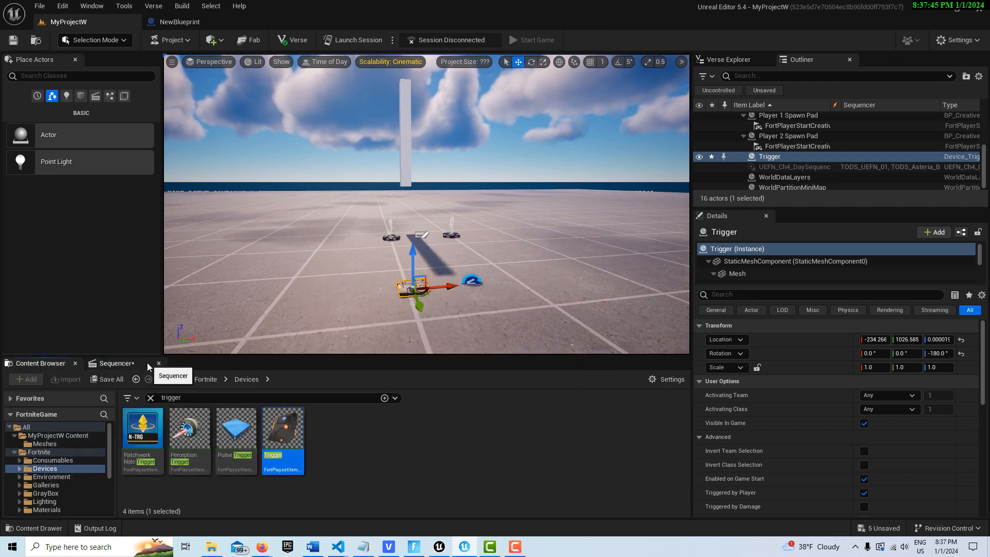
key("ctrl+f")
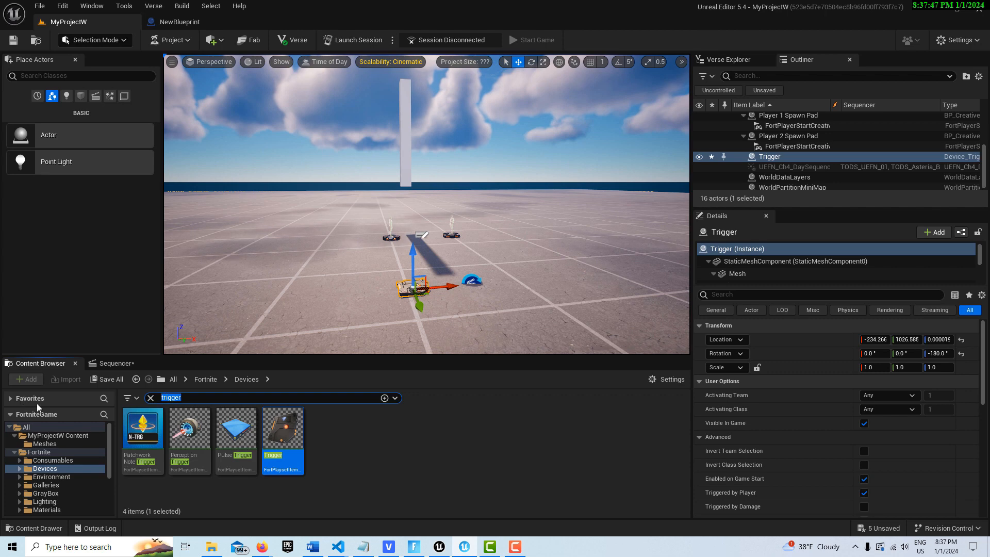
type("bill")
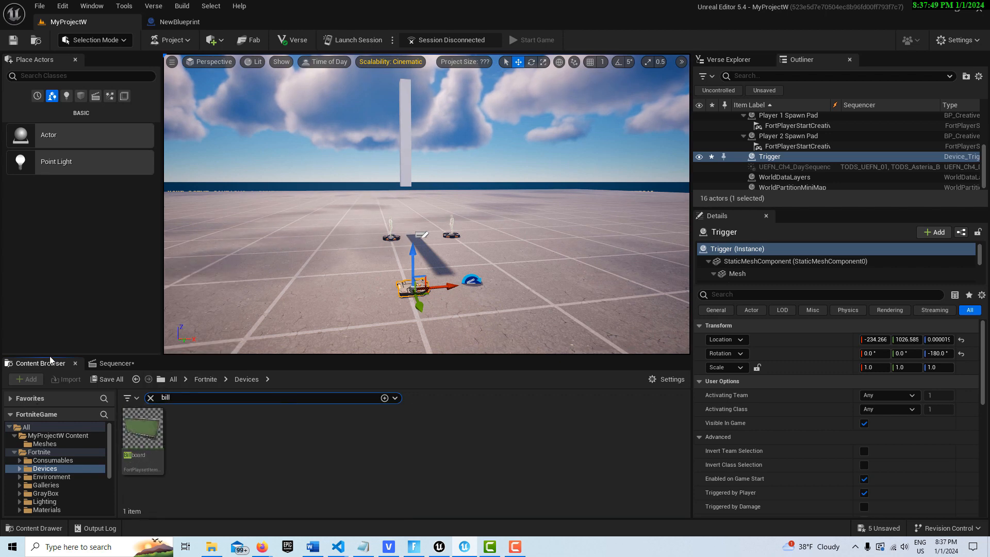
left_click_drag(136, 437, 403, 72)
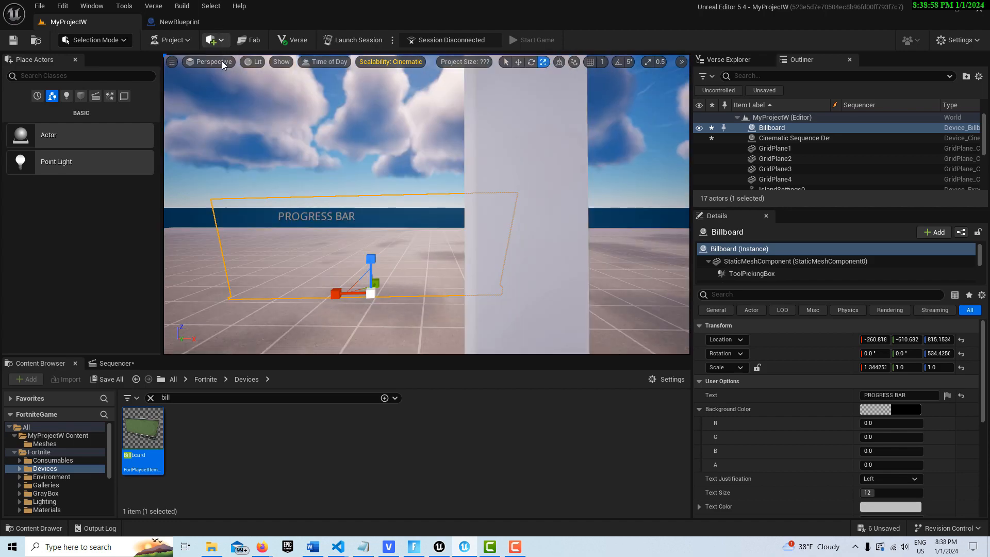
In the top view, rotate the Billboard to about 538° and centre it on the vertical box
left_click(222, 63)
left_click(227, 100)
scroll(453, 260, "down", 5)
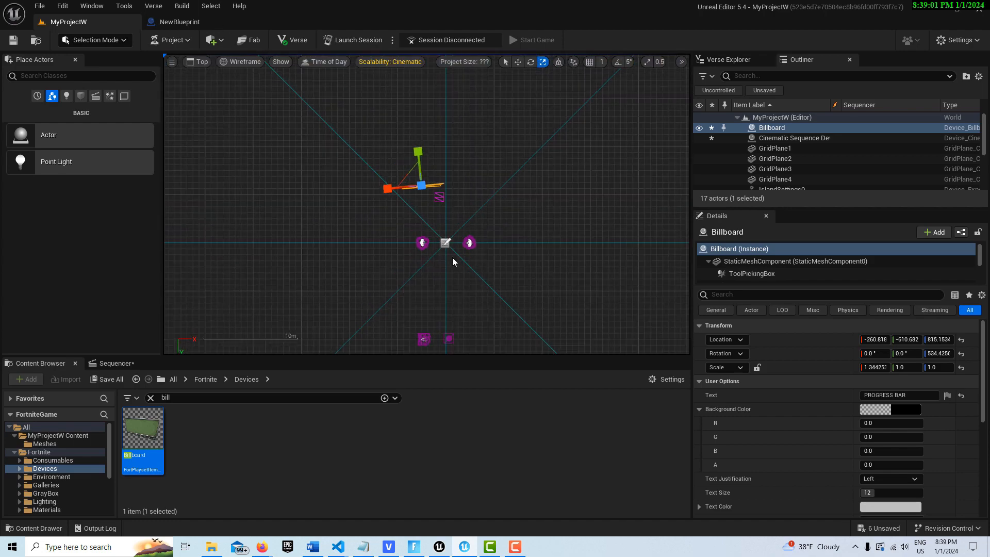
scroll(477, 209, "up", 3)
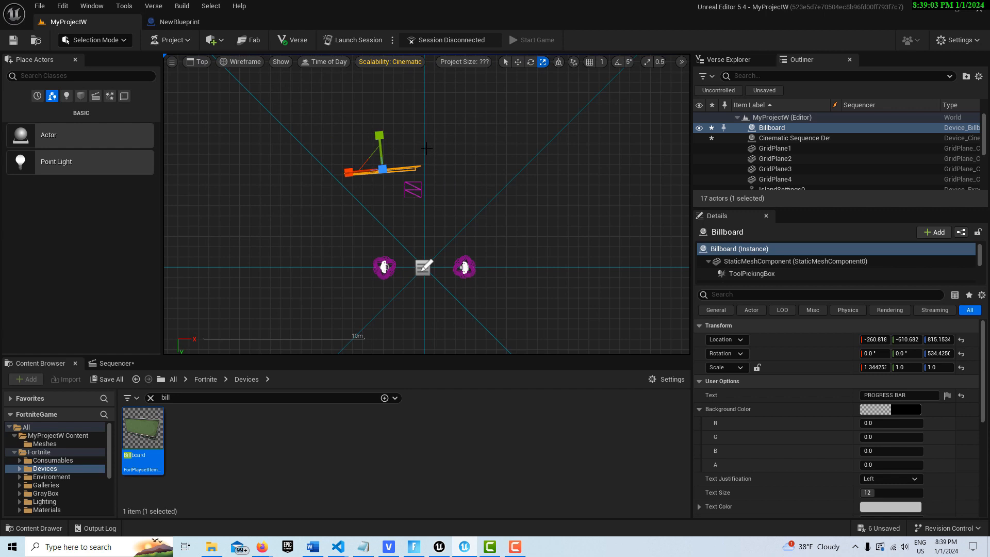
key("w")
key("e")
mouse_move(435, 156)
left_mouse_down()
mouse_move(437, 178)
mouse_move(421, 149)
left_mouse_up()
key("r")
key("w")
left_click_drag(380, 198, 383, 220)
left_click_drag(413, 184, 444, 191)
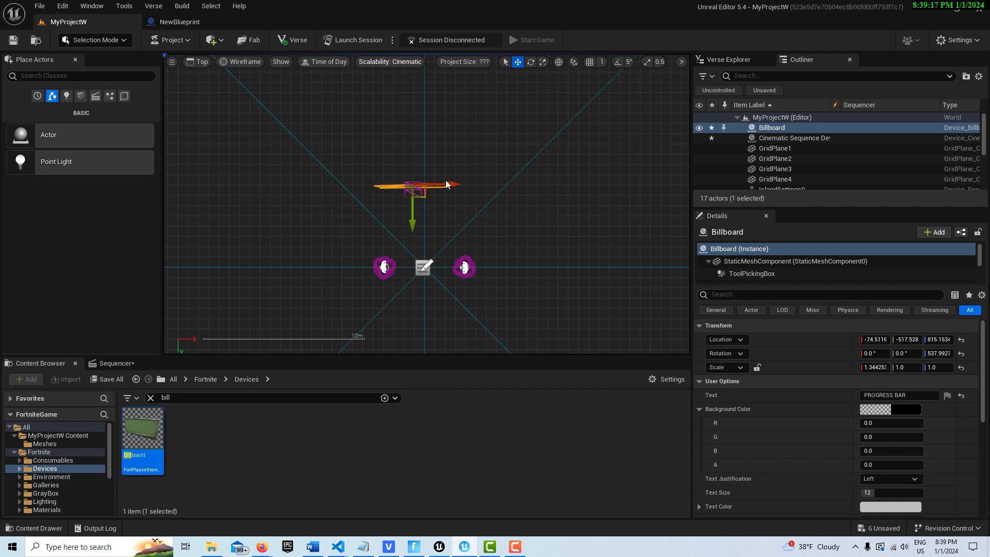
Return to the perspective view and raise the Billboard to the top of the vertical box, at a Z of about 1382
left_click(193, 62)
left_click(240, 73)
scroll(510, 245, "down", 5)
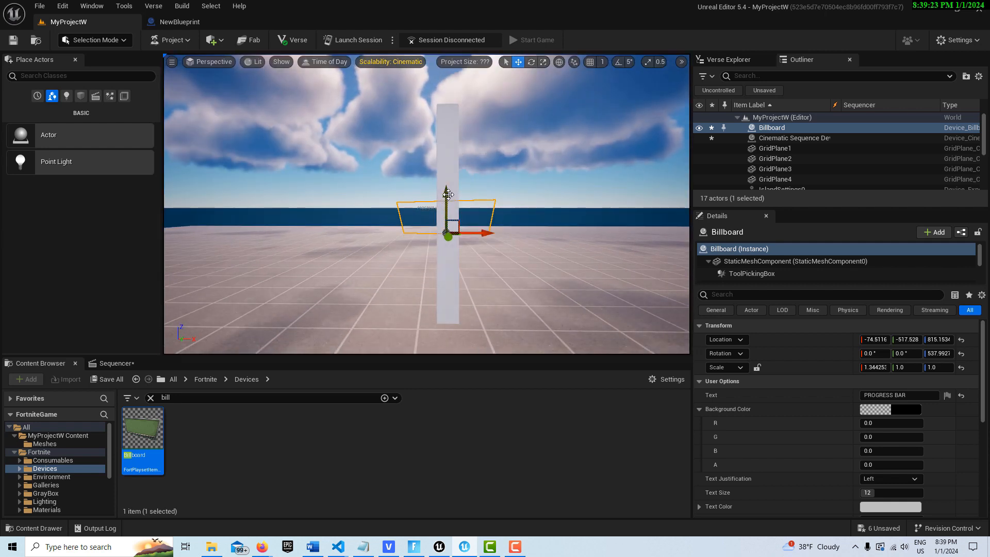
left_click_drag(447, 195, 447, 116)
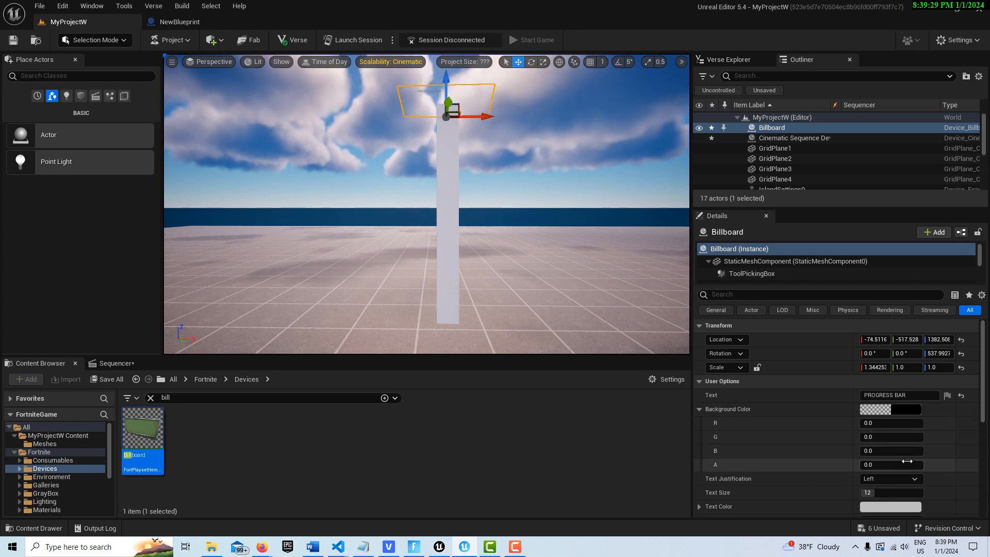
Set the Billboard's text size to 24 and its text color to black
scroll(890, 455, "down", 3)
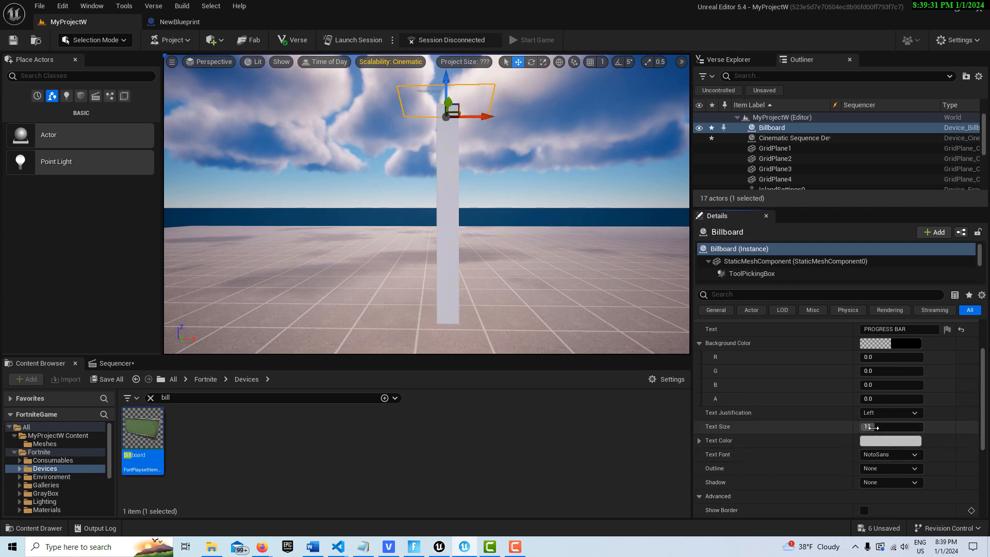
scroll(457, 103, "up", 2)
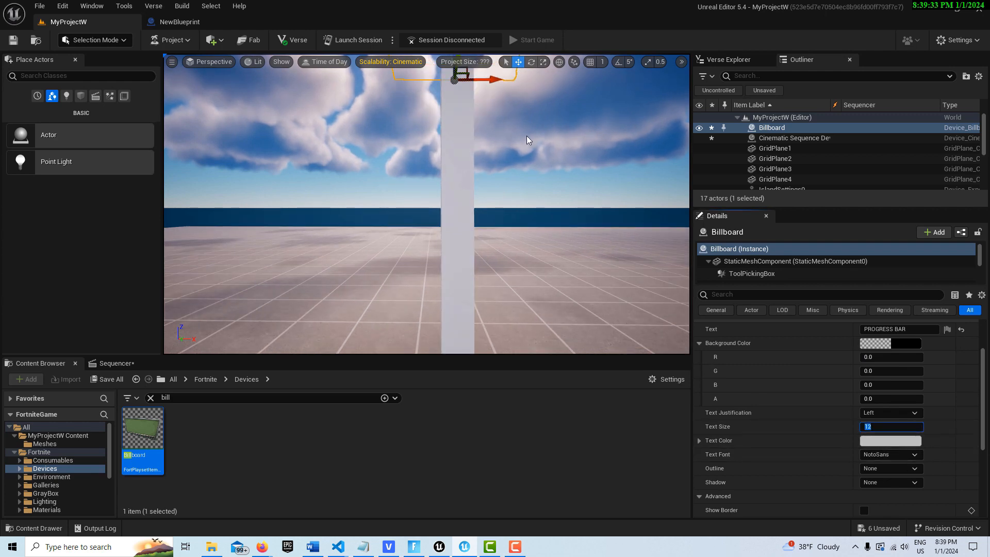
right_click_drag(526, 135, 508, 185)
scroll(526, 135, "up", 2)
scroll(527, 135, "down", 3)
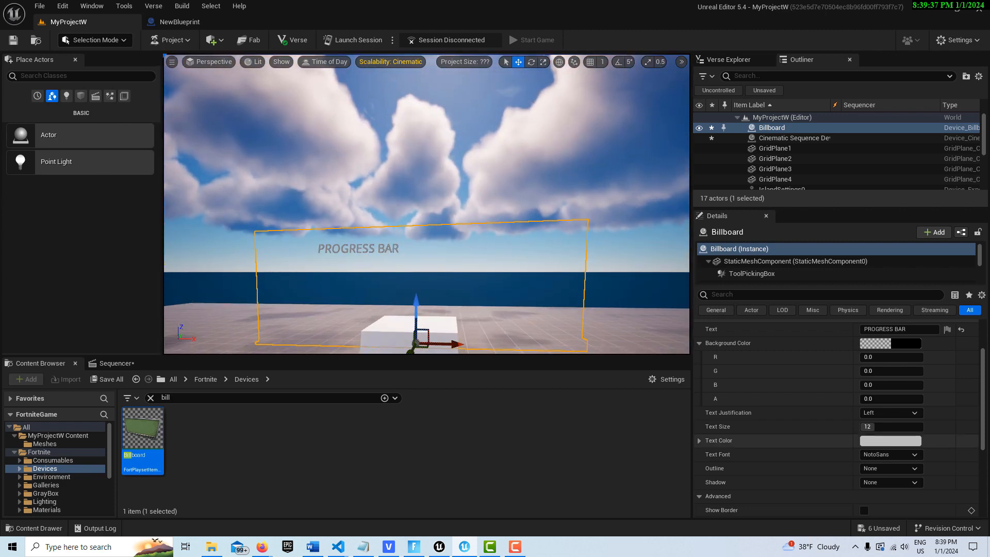
left_click_drag(885, 428, 899, 428)
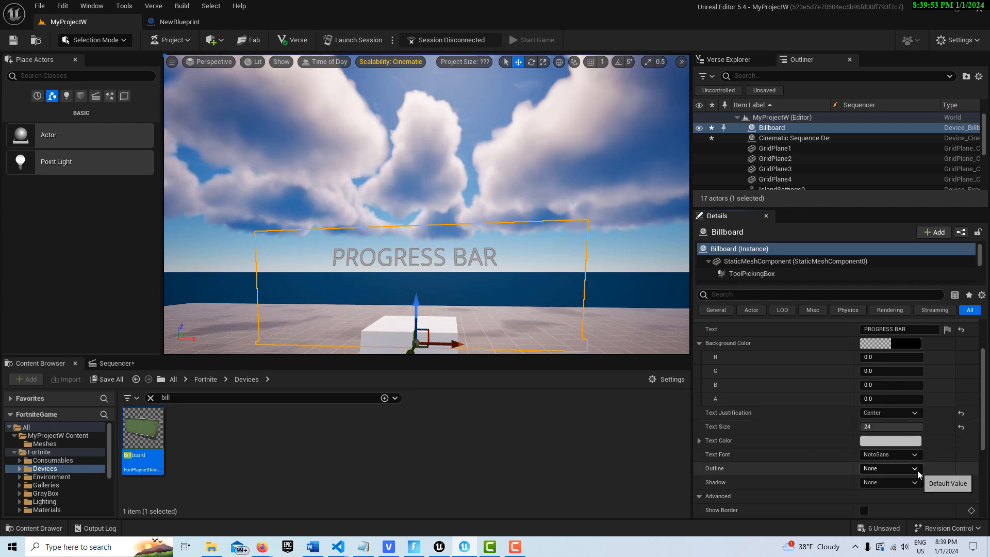
scroll(917, 471, "down", 1)
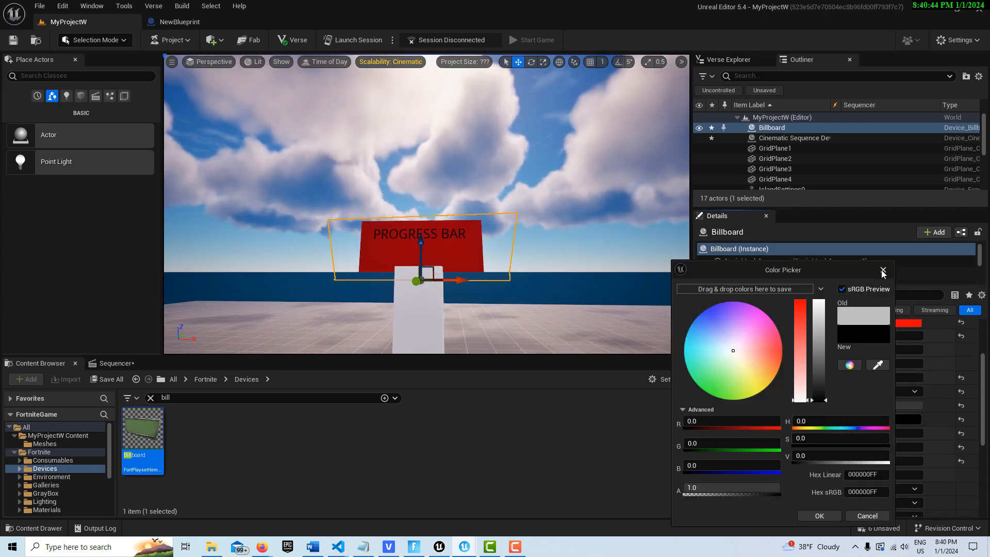
left_click(882, 270)
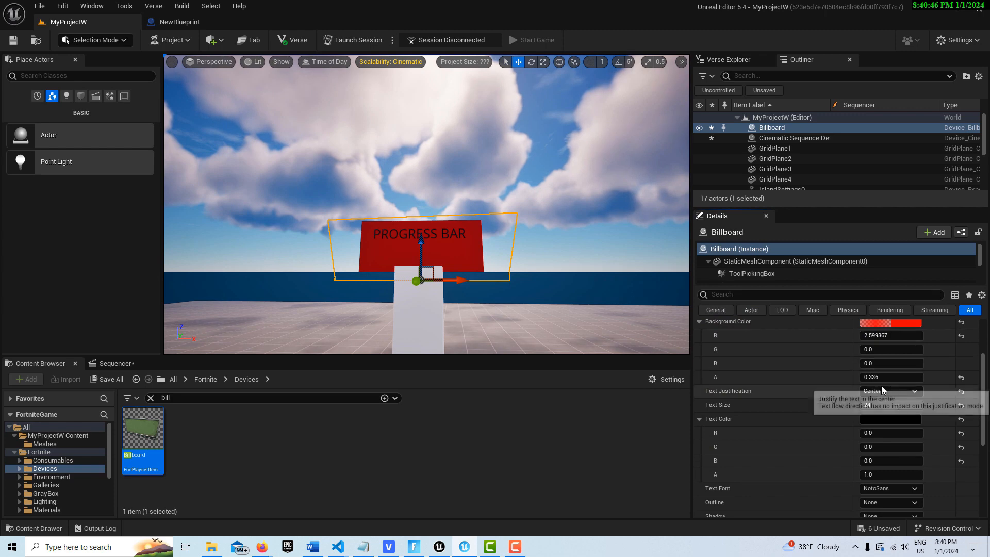
Make the Billboard's background transparent by setting its background color alpha to about -2.32
left_click_drag(876, 377, 835, 377)
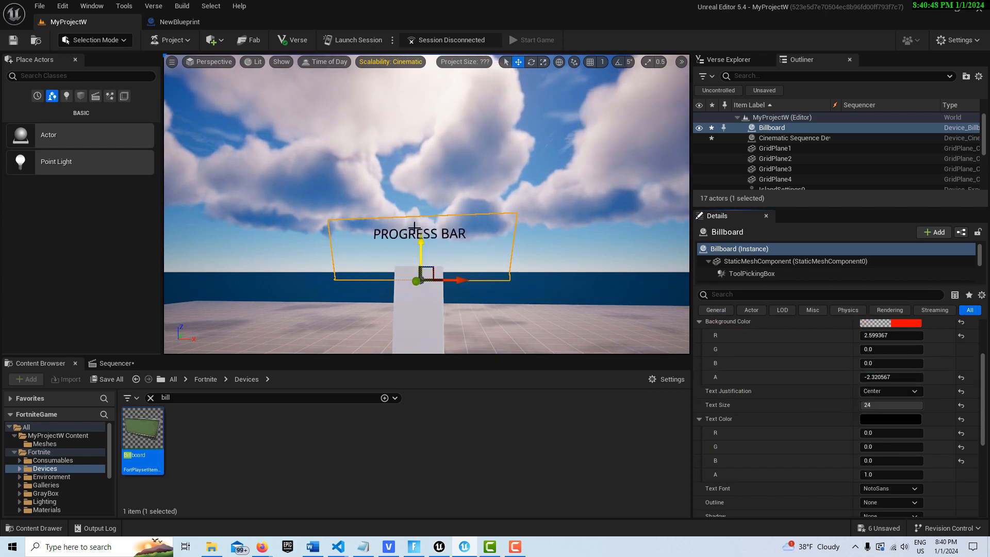
left_click_drag(423, 244, 422, 266)
scroll(552, 317, "down", 5)
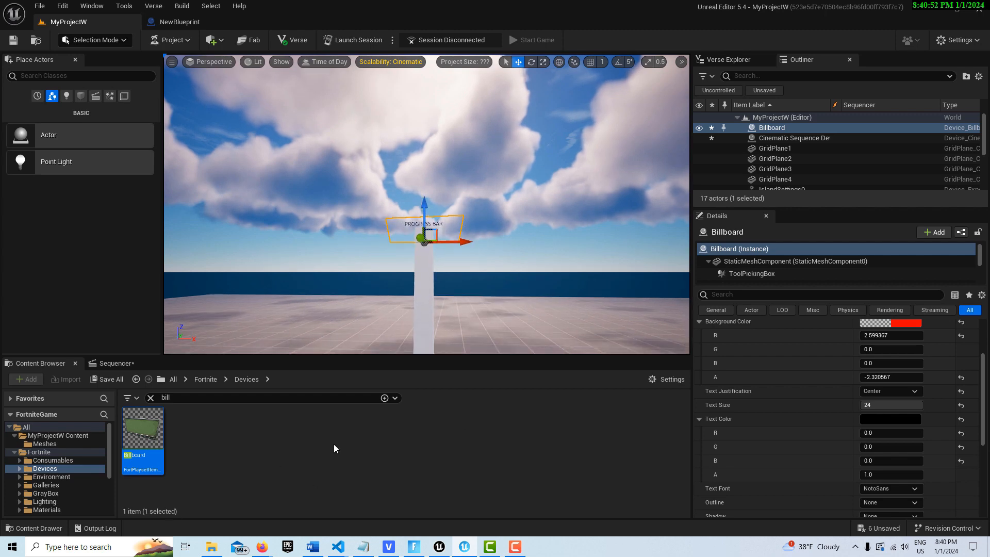
Select the Cinematic Sequence Device and assign NewLevelSequence as its sequence
left_click(105, 363)
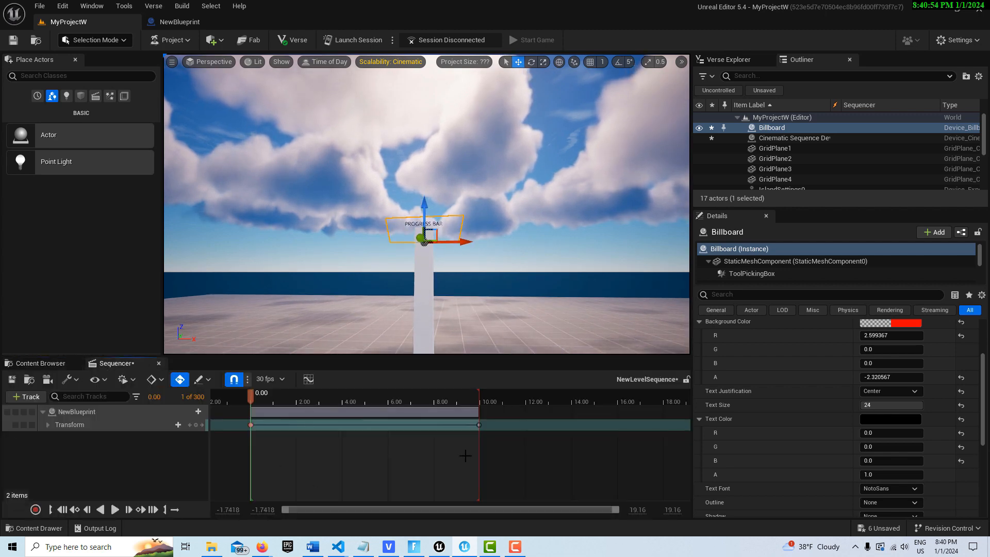
left_click(40, 364)
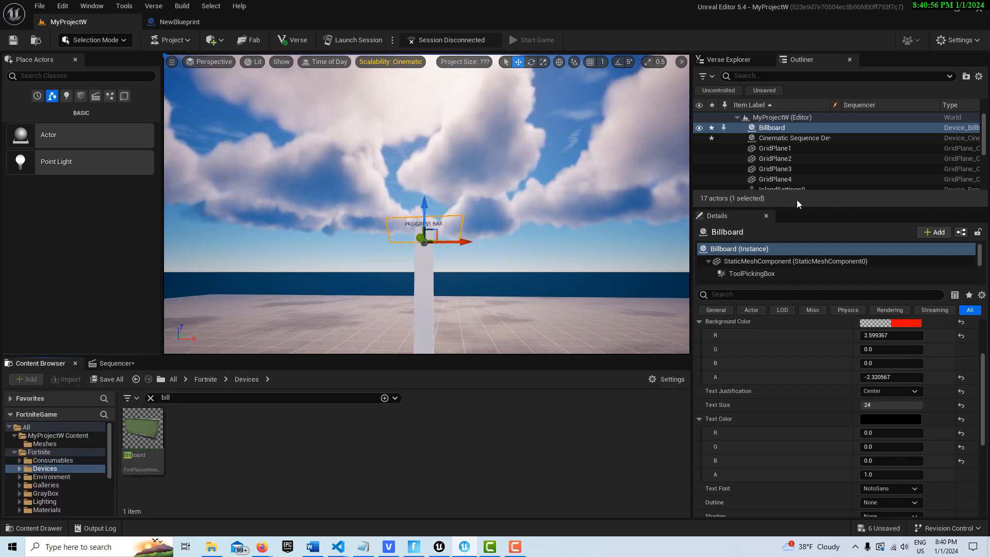
left_click(807, 138)
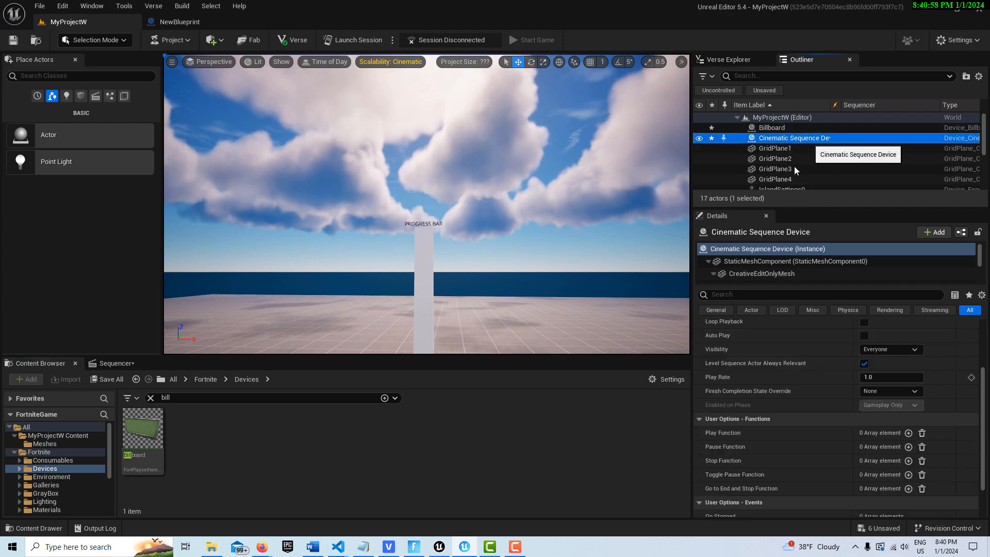
right_click_drag(521, 267, 539, 350)
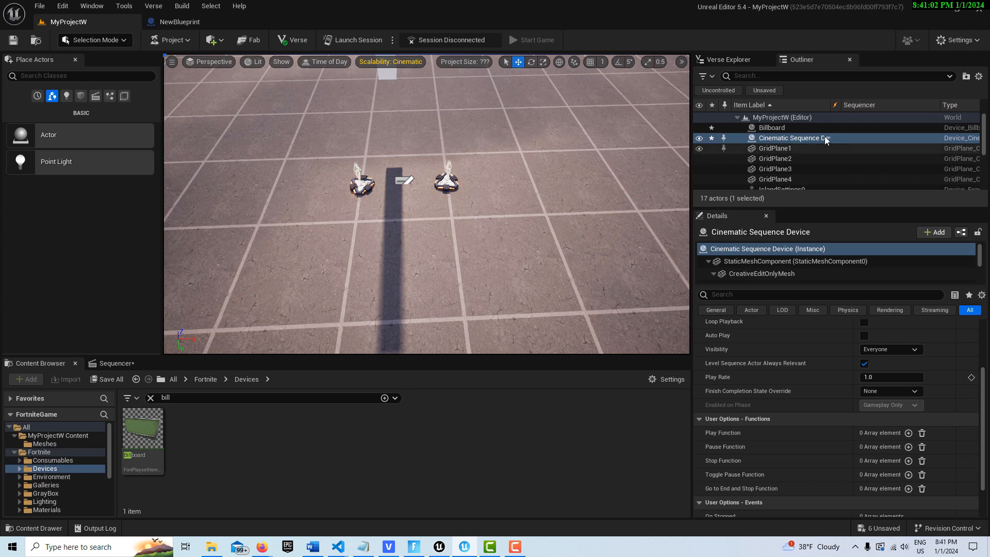
scroll(920, 413, "up", 3)
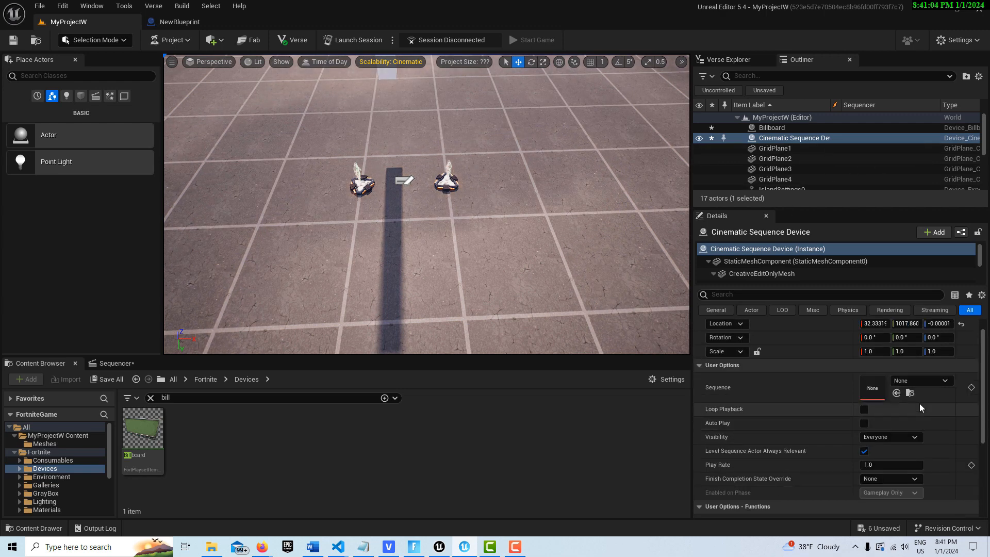
left_click(938, 397)
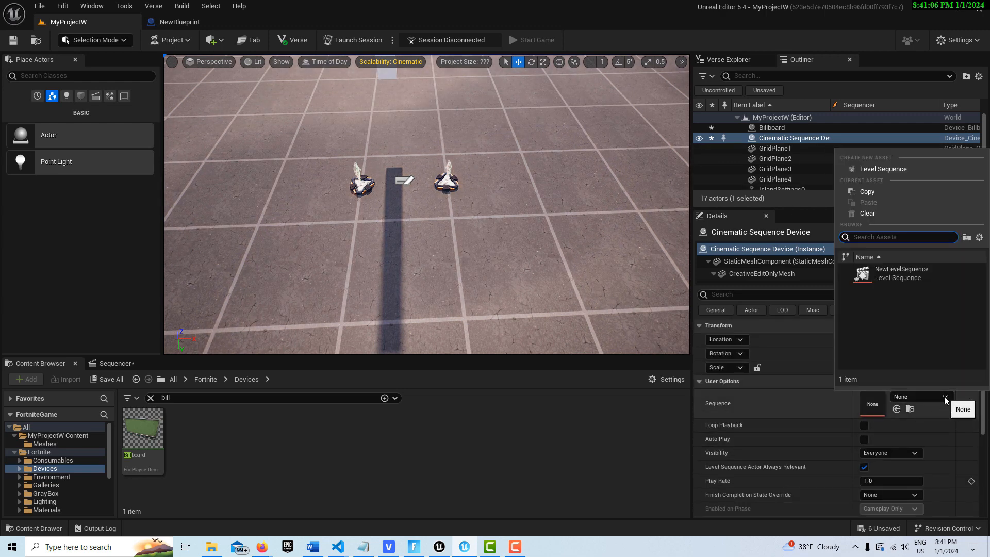
left_click(920, 273)
Add a Play Function entry to the Cinematic Sequence Device and bind it to the Trigger's On Triggered event
scroll(947, 451, "down", 3)
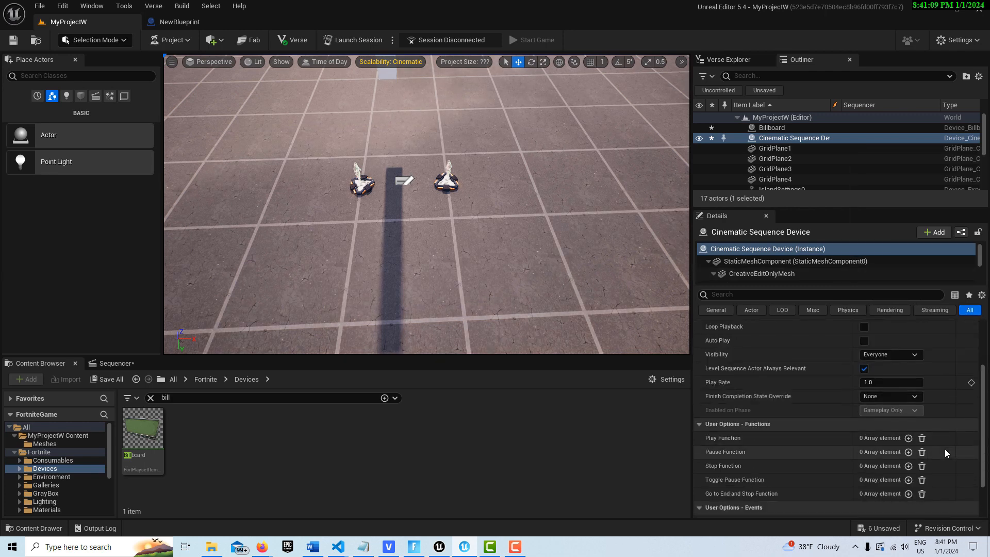
left_click(909, 438)
left_click(897, 451)
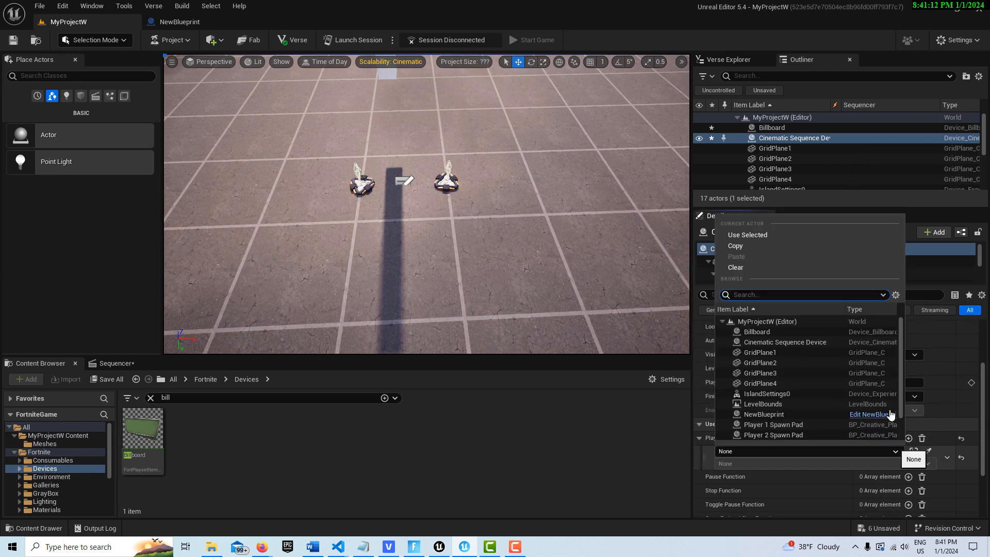
scroll(900, 344, "down", 2)
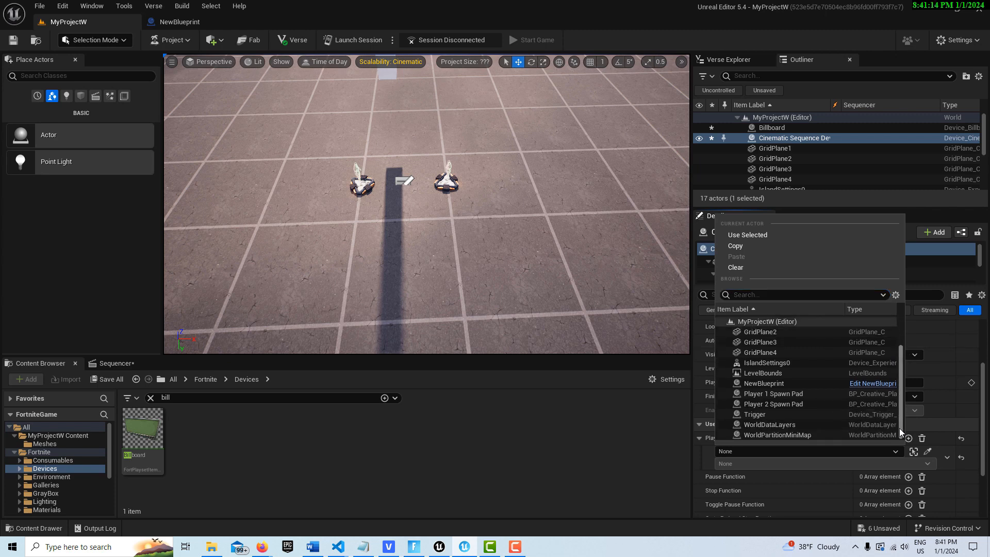
left_click(784, 415)
left_click(928, 463)
left_click(807, 487)
Launch a session of the project in Fortnite and start the game on the island
mouse_move(442, 215)
right_mouse_down()
mouse_move(433, 160)
mouse_move(442, 215)
right_mouse_up()
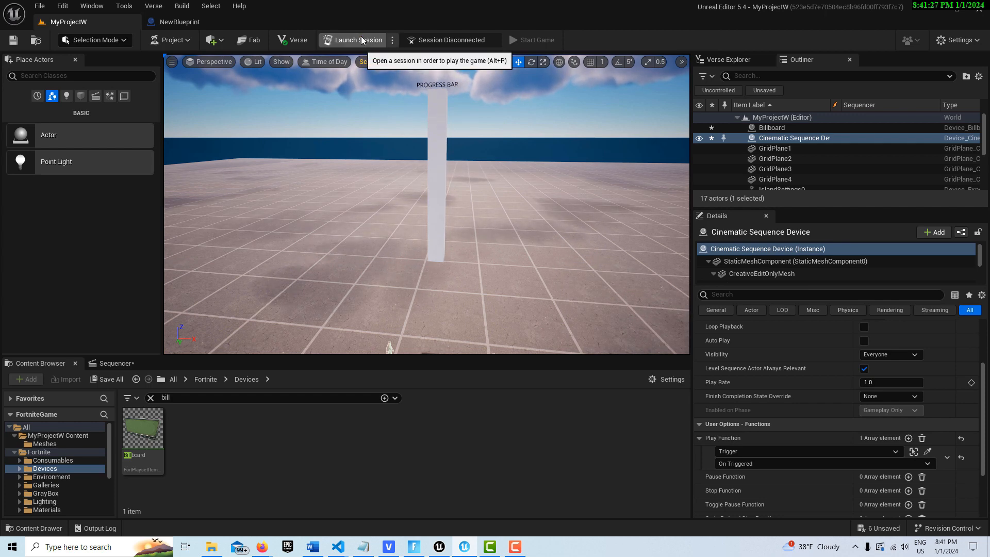
left_click(361, 39)
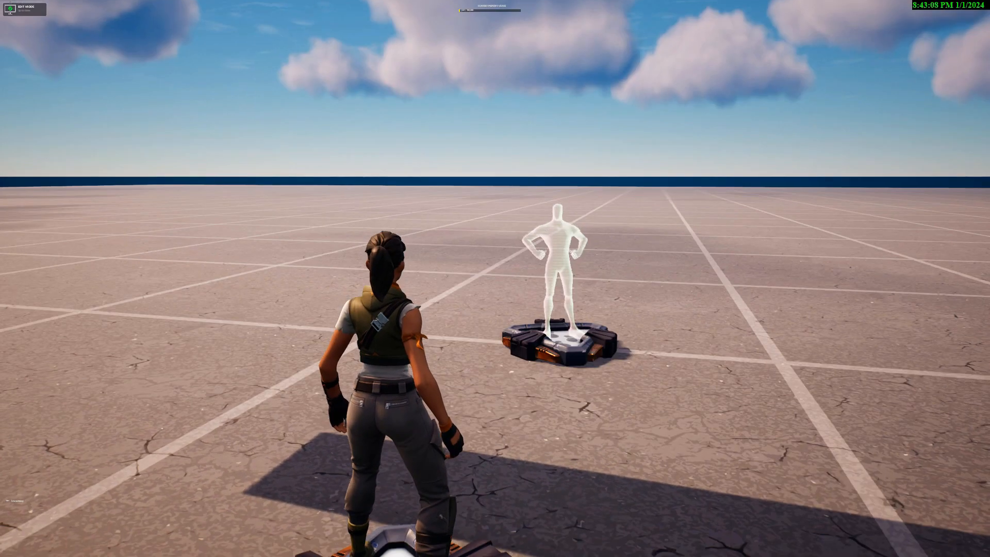
key("Escape")
left_click(894, 355)
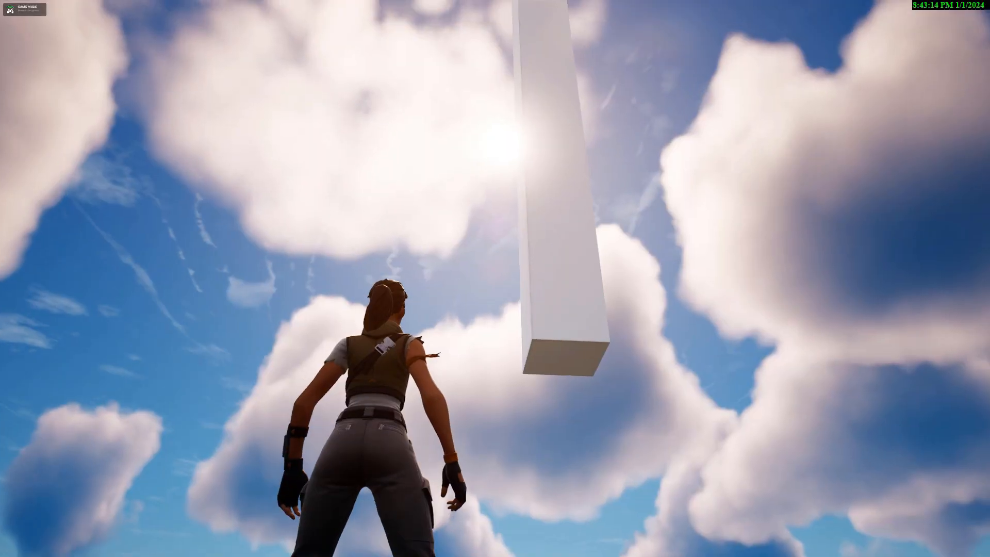
Playtest the island by walking the character around the vertical box and the trigger to examine the progress bar animation and billboard
key("s")
key("s")
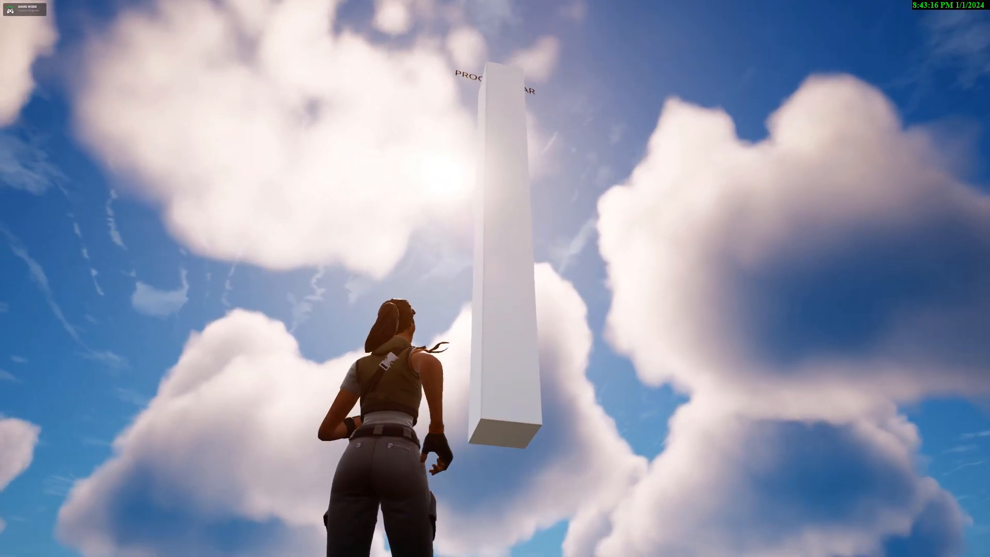
key("s")
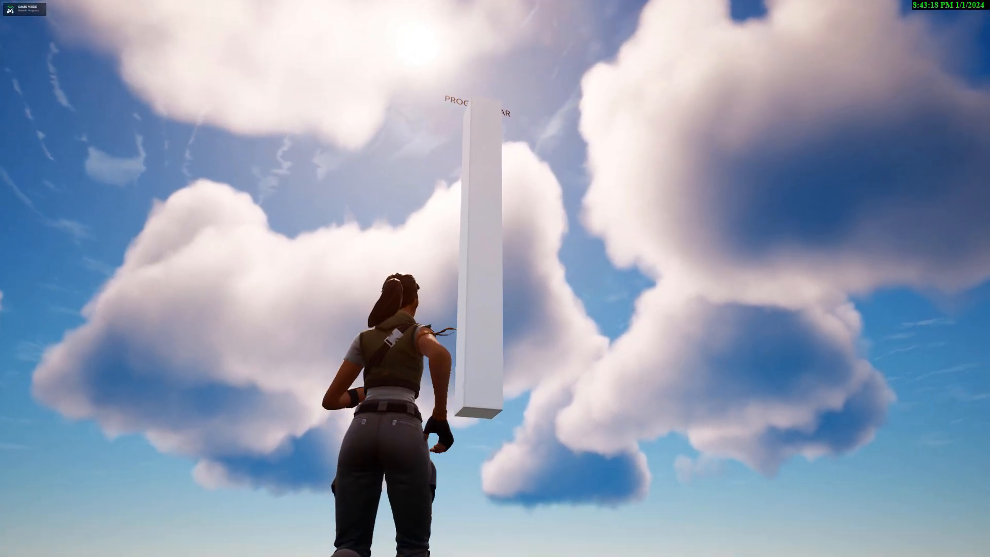
key("s")
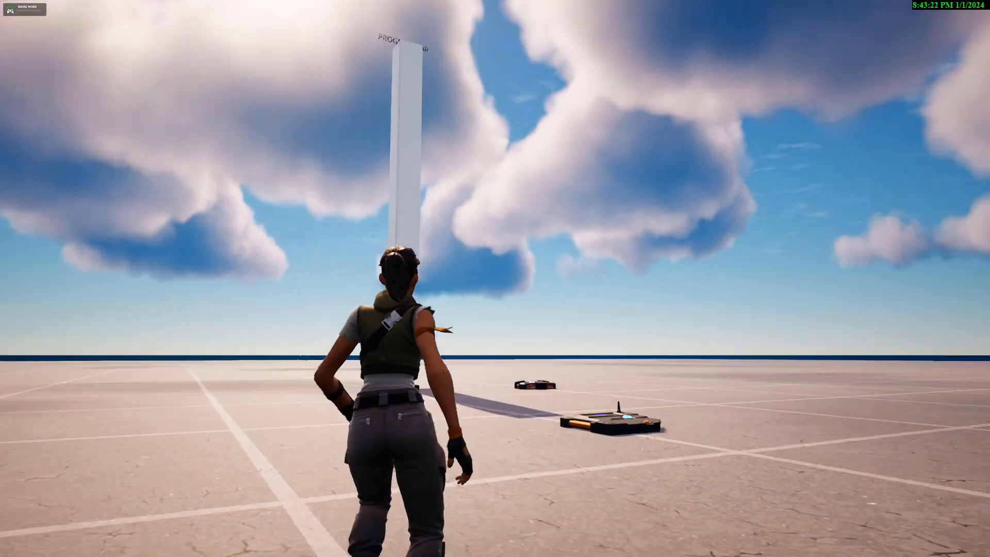
key("w")
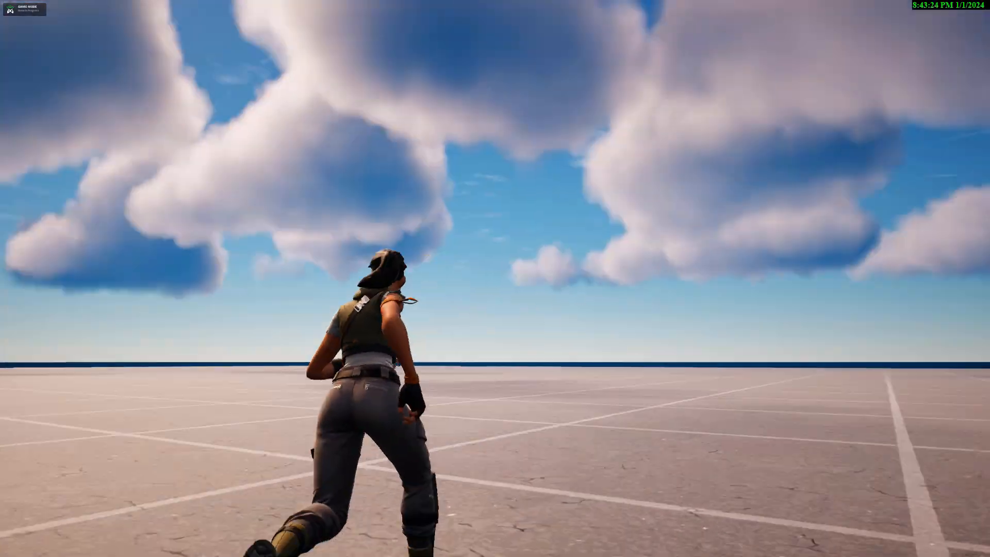
key("w")
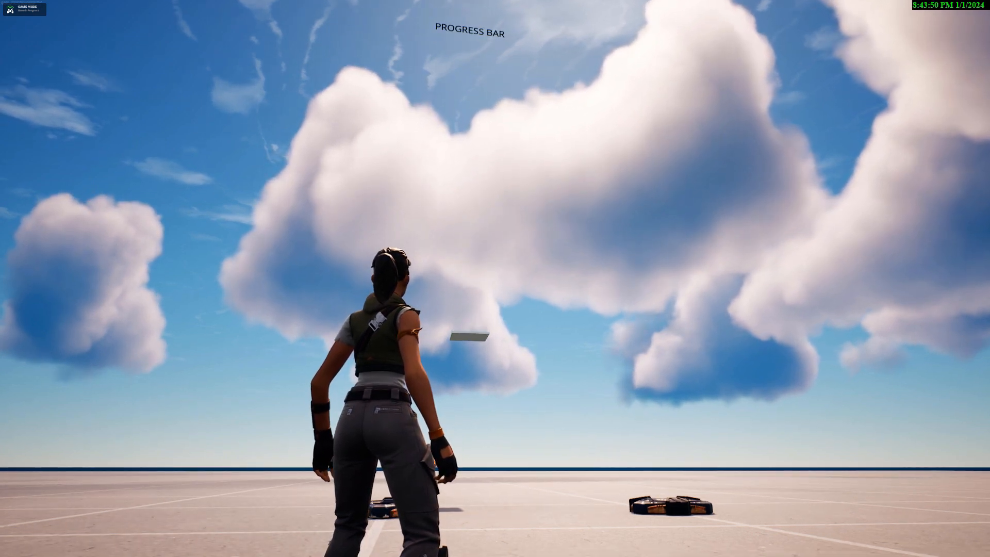
key("w")
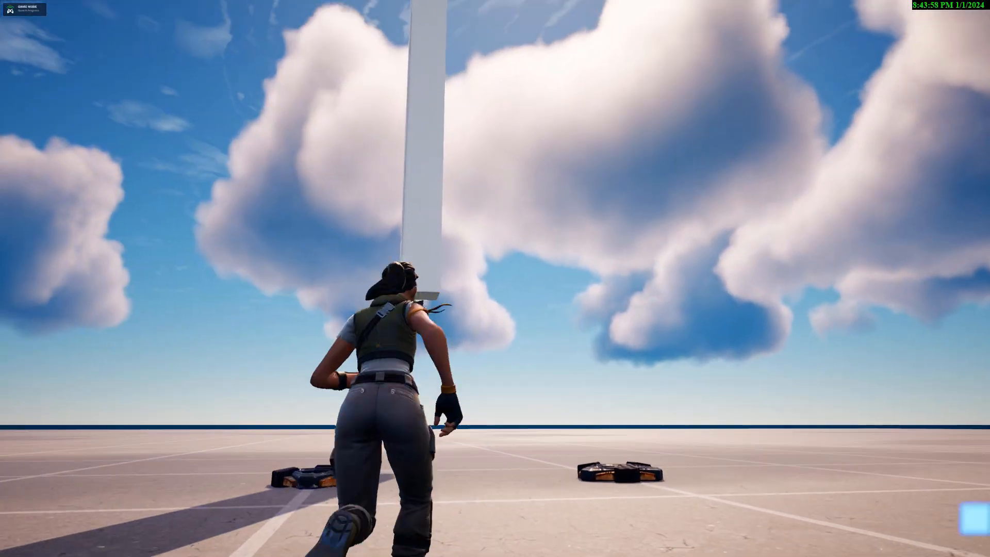
key("w")
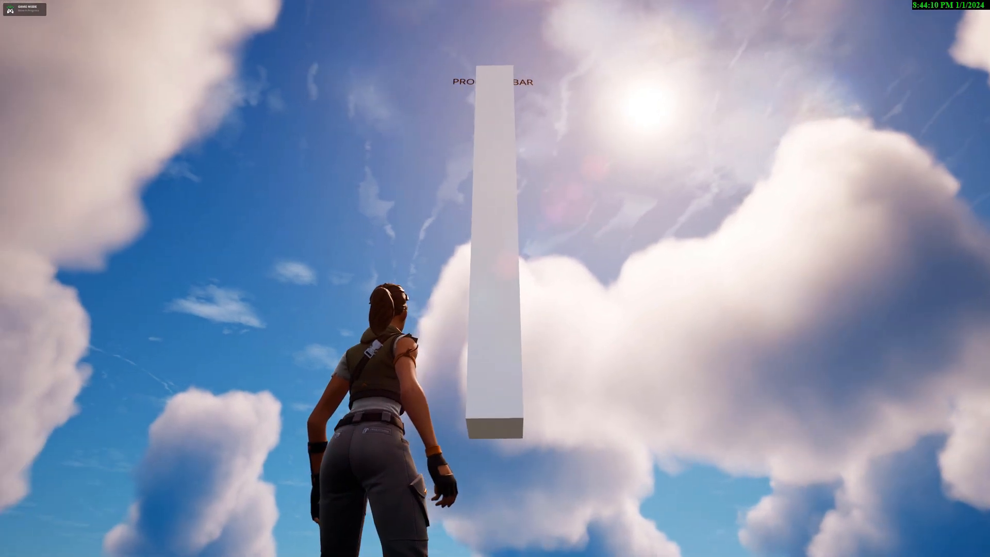
key("w")
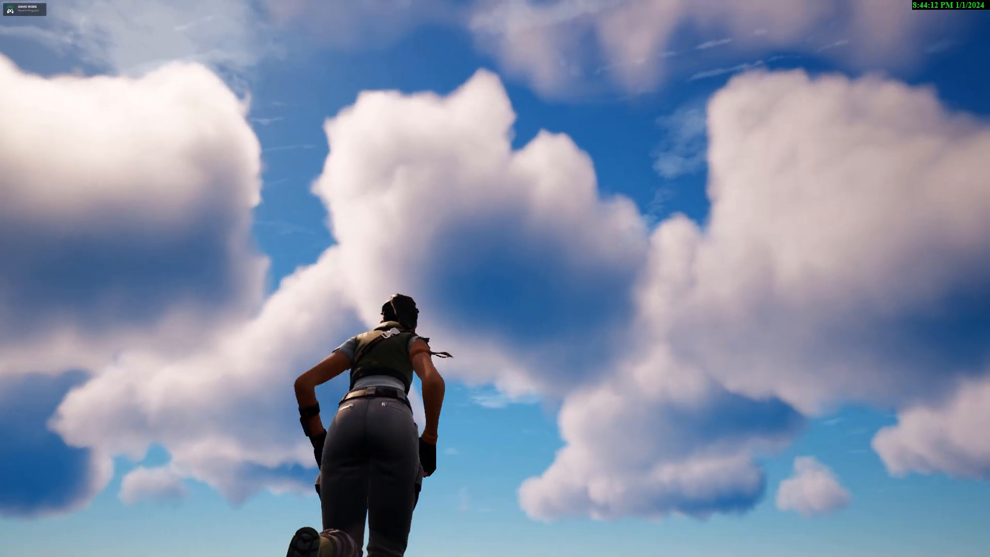
key("s")
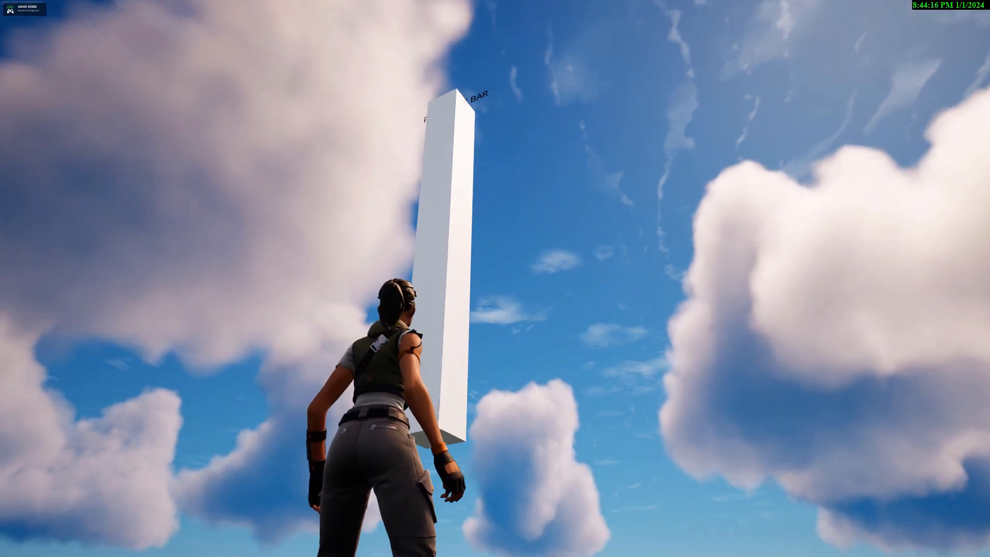
Switch back to the Unreal Editor and lower the Billboard to the bottom end of the vertical box
key("Escape")
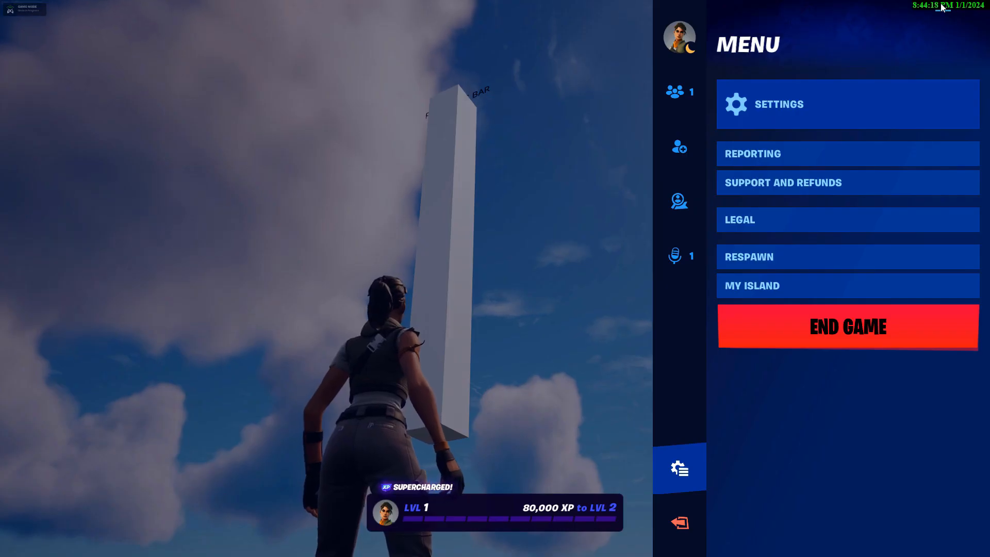
key("alt+Tab")
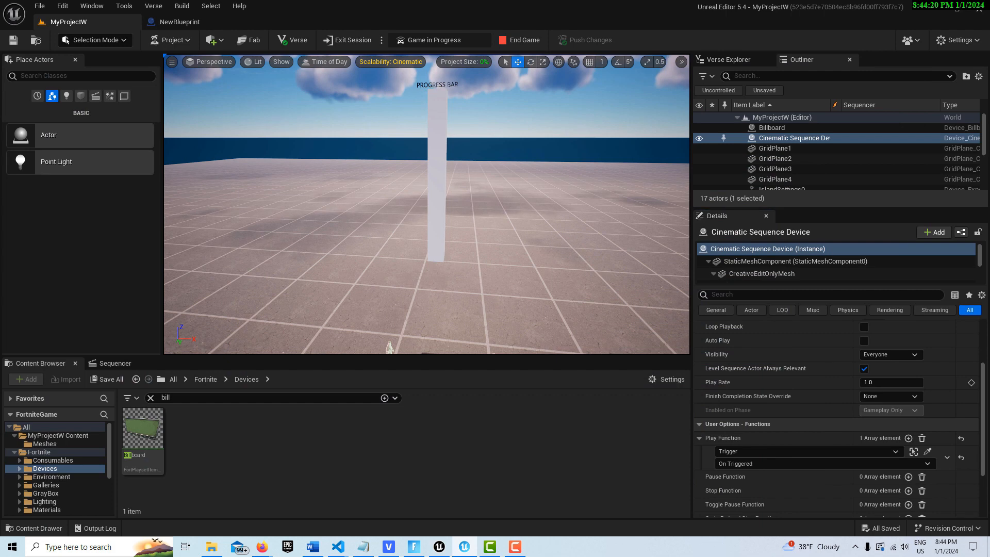
left_click(437, 85)
left_click_drag(440, 75, 460, 257)
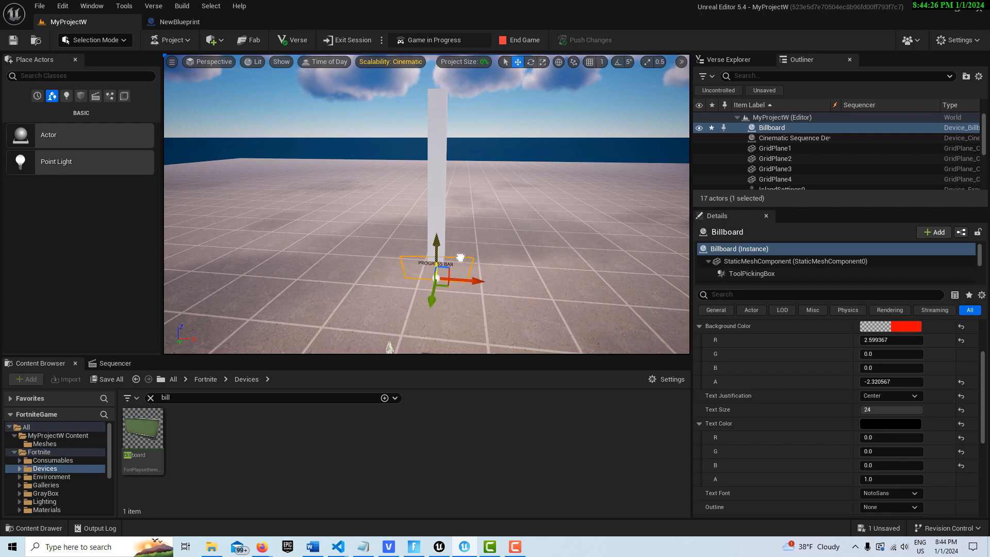
key("f")
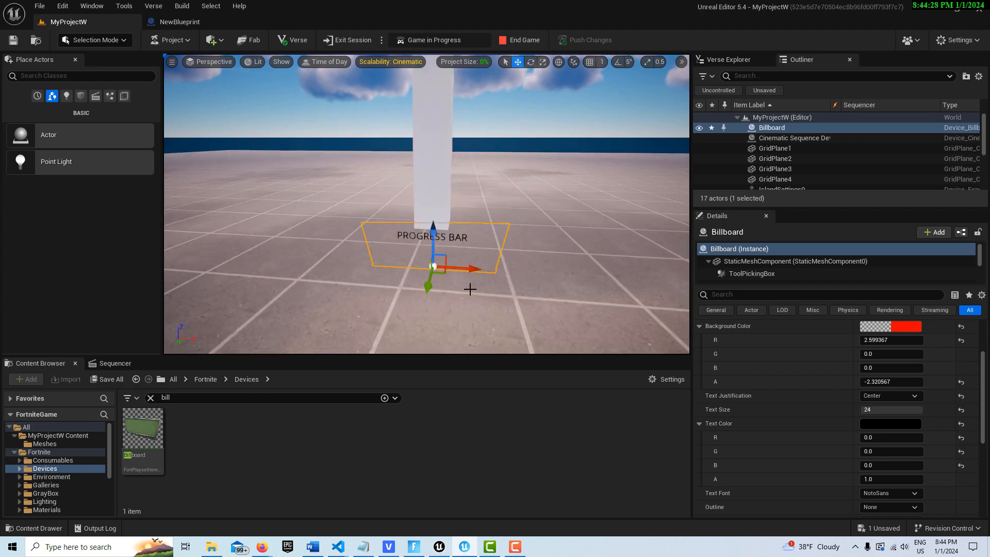
right_click_drag(427, 204, 430, 184)
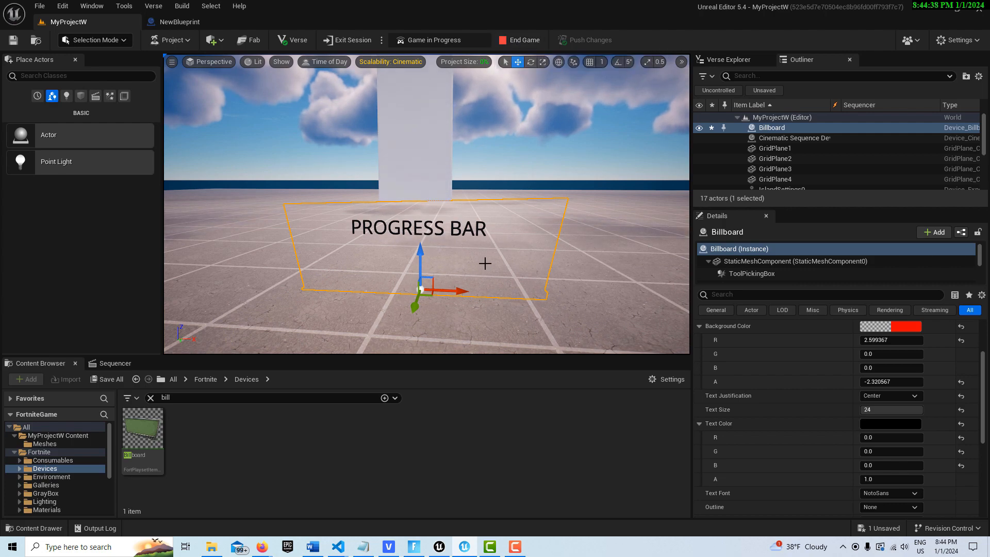
scroll(484, 265, "down", 5)
scroll(487, 271, "down", 2)
right_click_drag(486, 277, 481, 298)
scroll(491, 295, "down", 5)
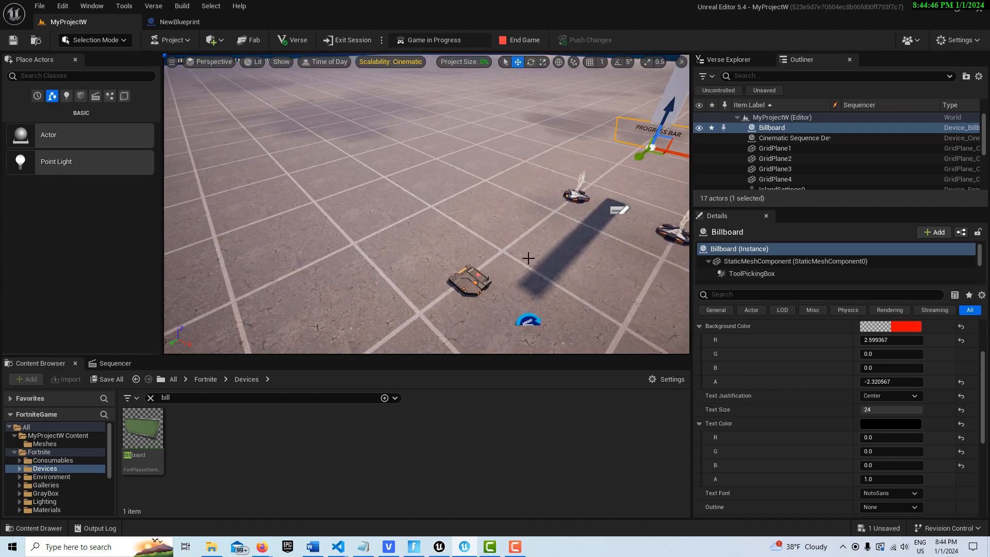
right_click_drag(480, 297, 511, 159)
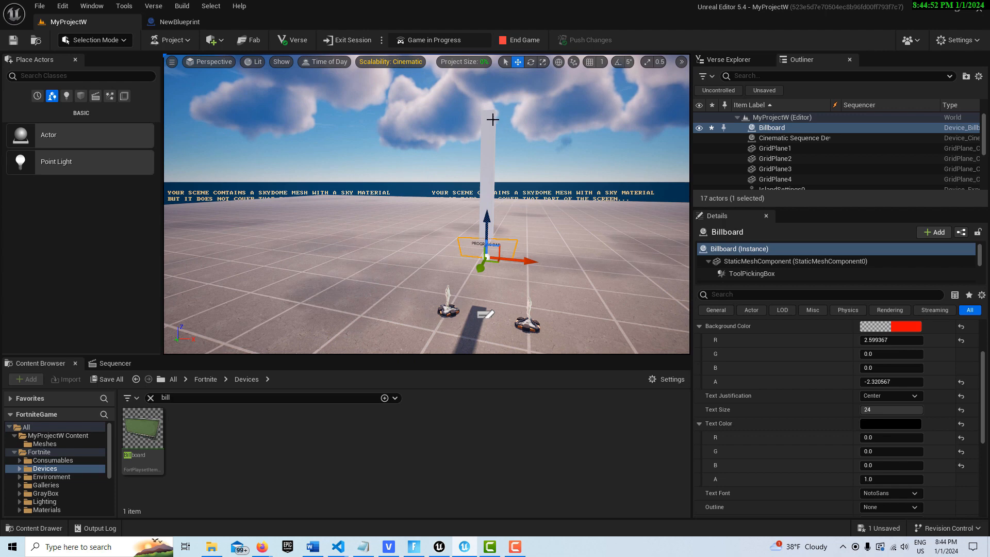